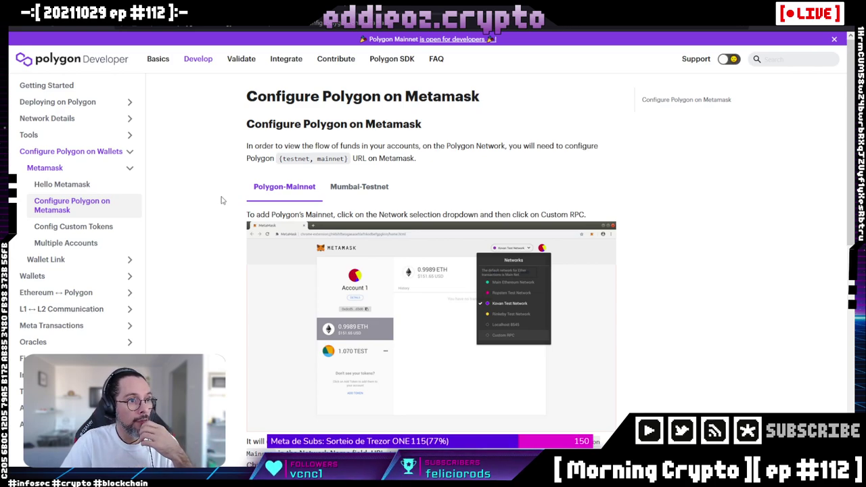
Show the docs' Mumbai-Testnet settings, with chain ID 80001 and the MATIC symbol.
{"action": "left_click", "coordinate": [365, 188]}
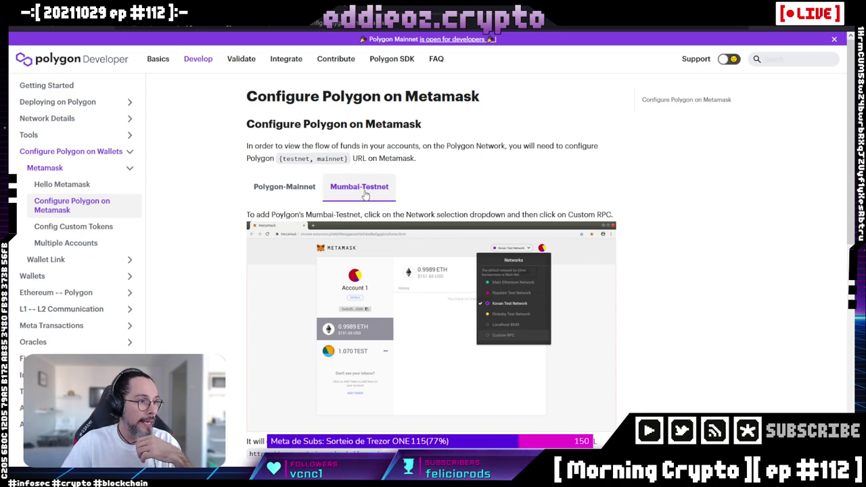
{"action": "scroll", "coordinate": [366, 193], "scroll_direction": "down", "scroll_amount": 5}
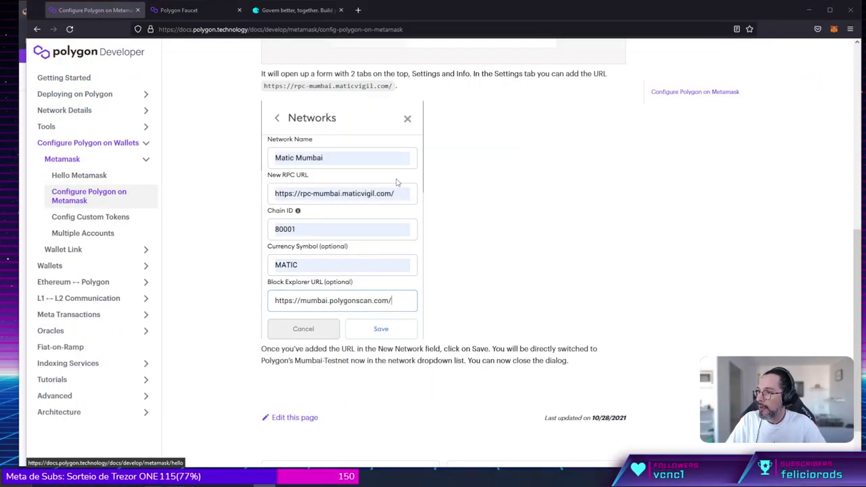
Go to MetaMask's Settings > Networks and start an empty Add Network form.
{"action": "left_click", "coordinate": [834, 29]}
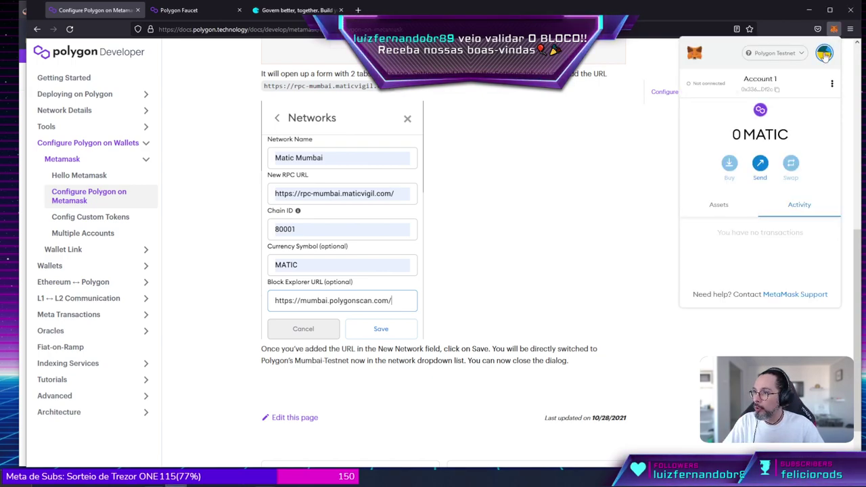
{"action": "left_click", "coordinate": [824, 53]}
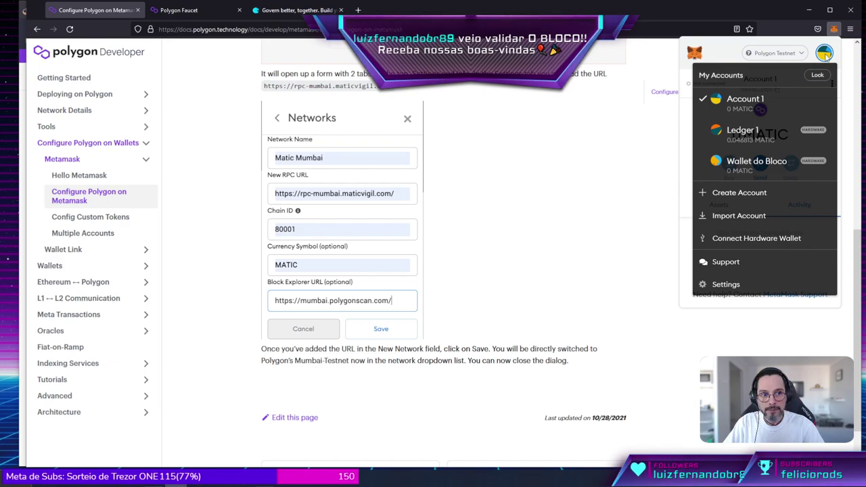
{"action": "left_click", "coordinate": [723, 287]}
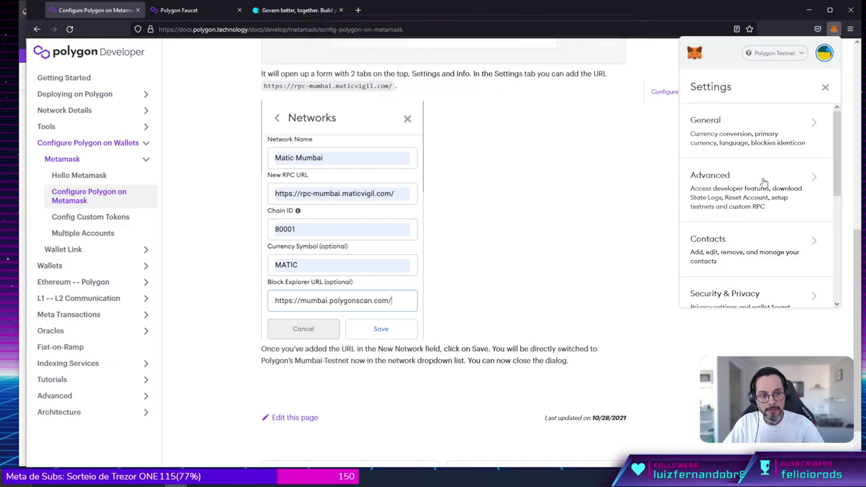
{"action": "scroll", "coordinate": [763, 183], "scroll_direction": "down", "scroll_amount": 3}
{"action": "scroll", "coordinate": [763, 183], "scroll_direction": "down", "scroll_amount": 1}
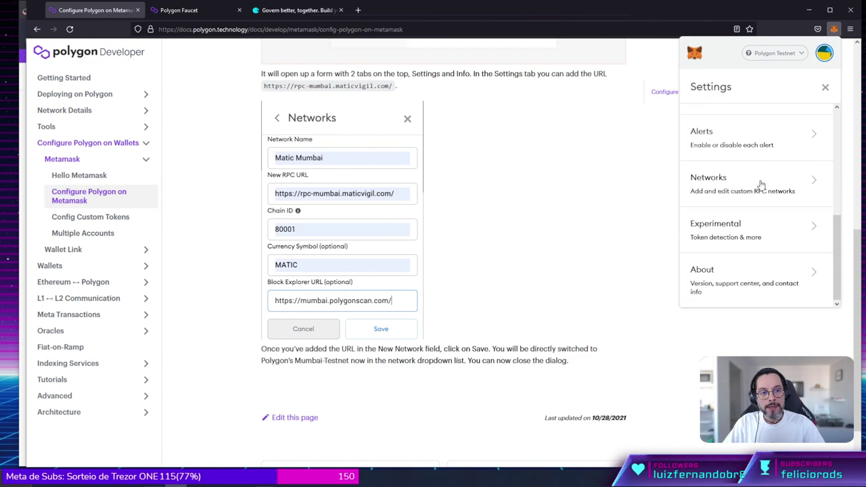
{"action": "left_click", "coordinate": [721, 193]}
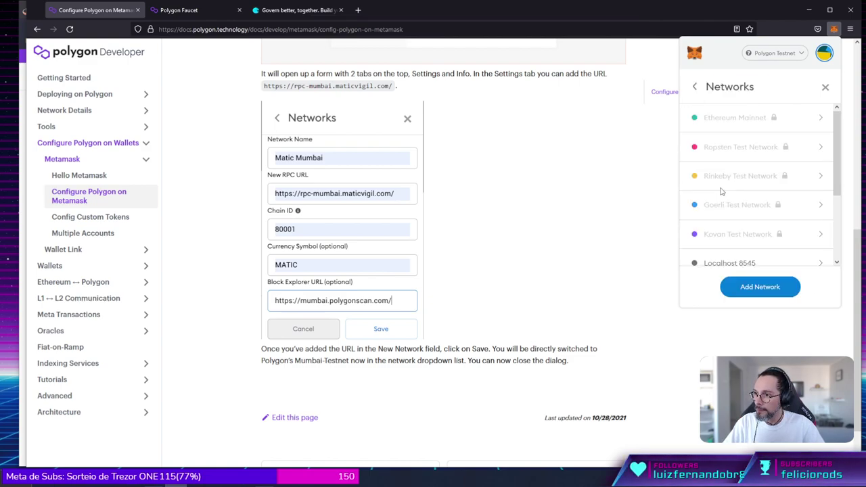
{"action": "scroll", "coordinate": [771, 191], "scroll_direction": "down", "scroll_amount": 3}
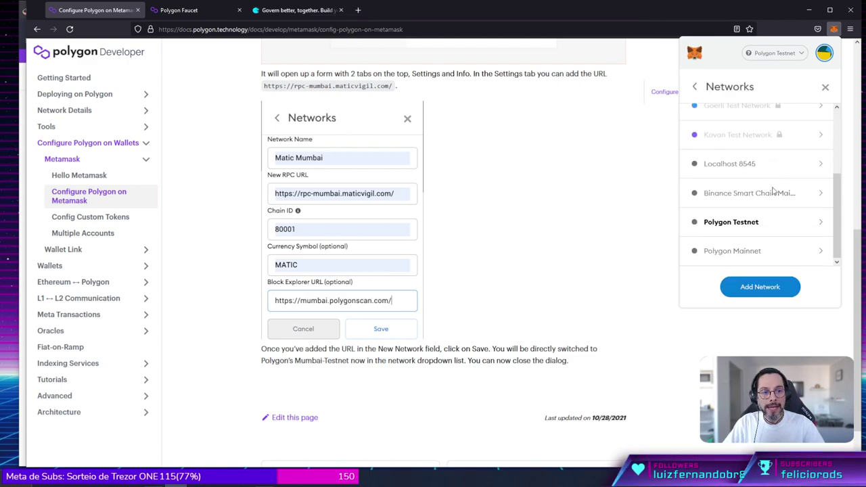
{"action": "left_click", "coordinate": [757, 293]}
{"action": "scroll", "coordinate": [767, 263], "scroll_direction": "down", "scroll_amount": 2}
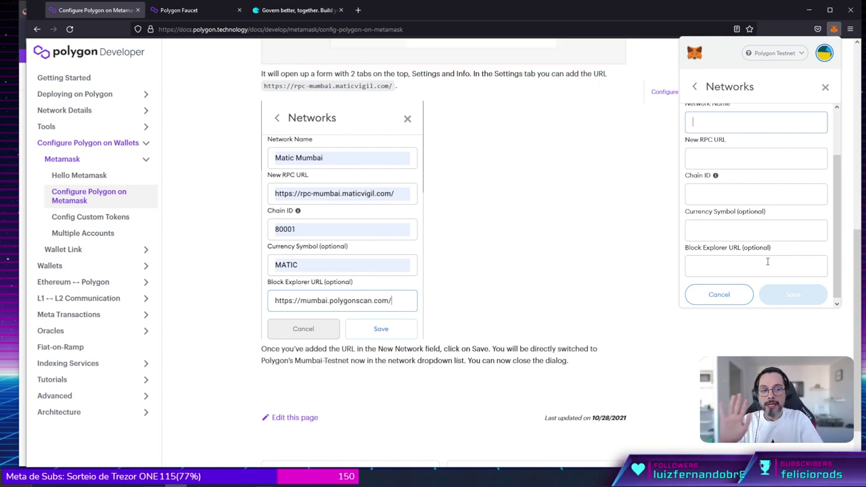
Review the saved Polygon Testnet settings (Mumbai RPC, chain ID 80001), then the Polygon Mainnet settings.
{"action": "left_click", "coordinate": [696, 90]}
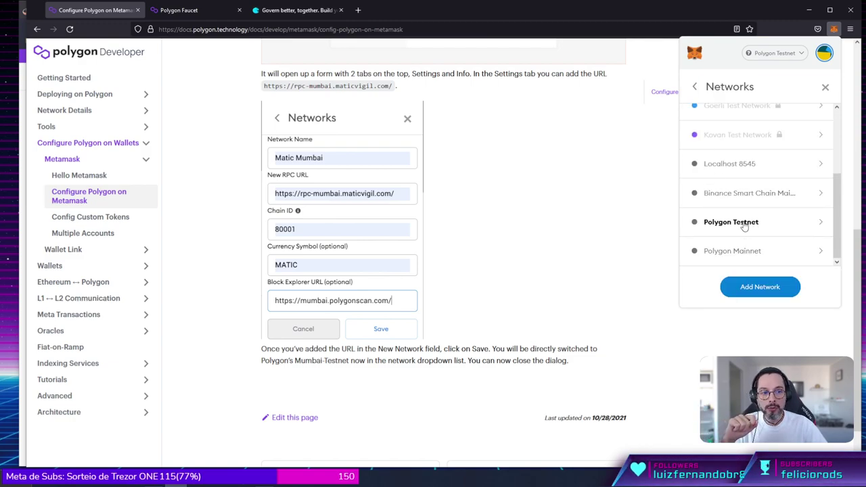
{"action": "left_click", "coordinate": [735, 227]}
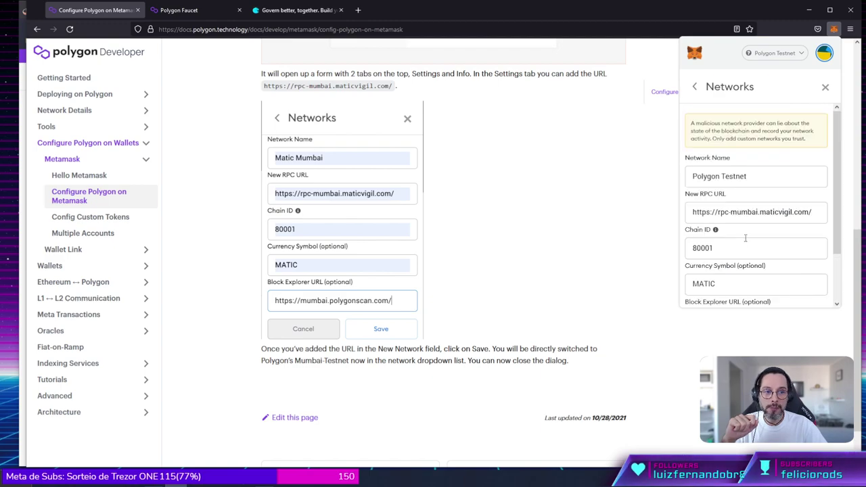
{"action": "scroll", "coordinate": [744, 237], "scroll_direction": "down", "scroll_amount": 2}
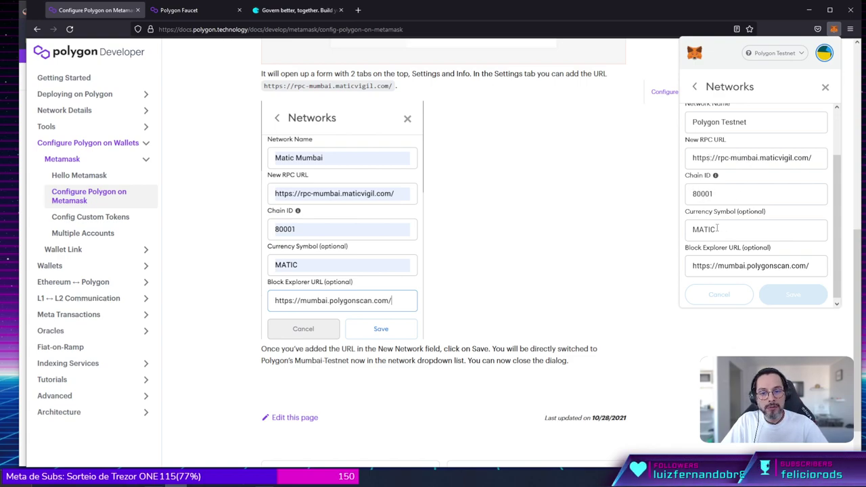
{"action": "scroll", "coordinate": [723, 261], "scroll_direction": "down", "scroll_amount": 1}
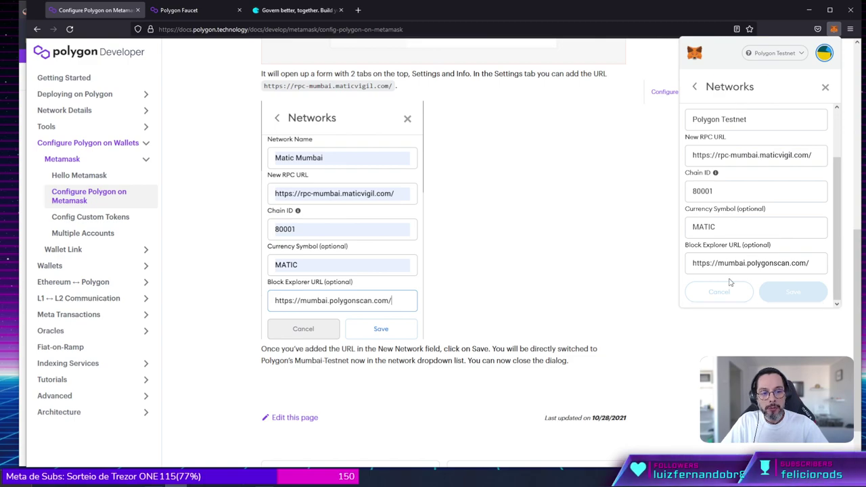
{"action": "left_click", "coordinate": [694, 88]}
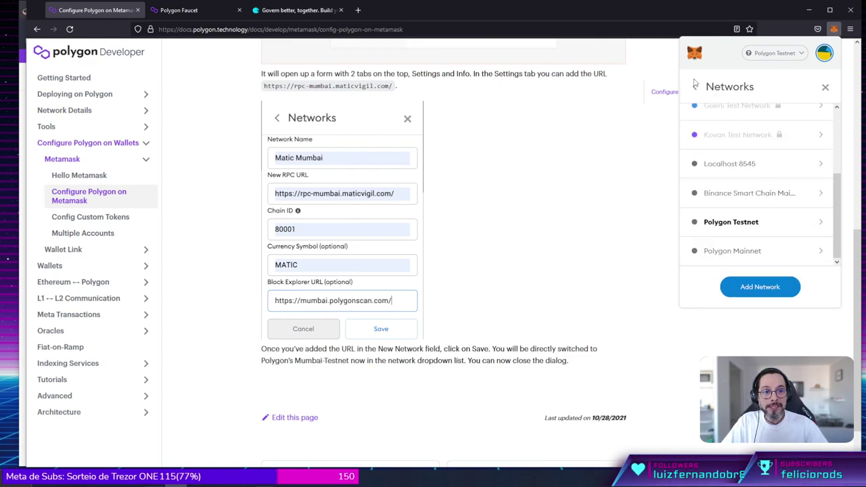
{"action": "left_click", "coordinate": [741, 256]}
{"action": "scroll", "coordinate": [445, 162], "scroll_direction": "up", "scroll_amount": 3}
{"action": "scroll", "coordinate": [445, 162], "scroll_direction": "up", "scroll_amount": 2}
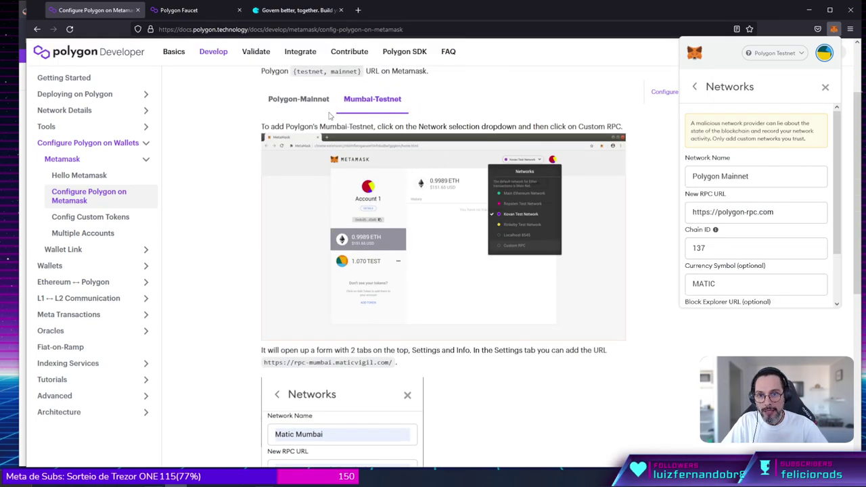
Compare the docs' Polygon-Mainnet instructions, then return to the Mumbai-Testnet tab.
{"action": "left_click", "coordinate": [303, 99]}
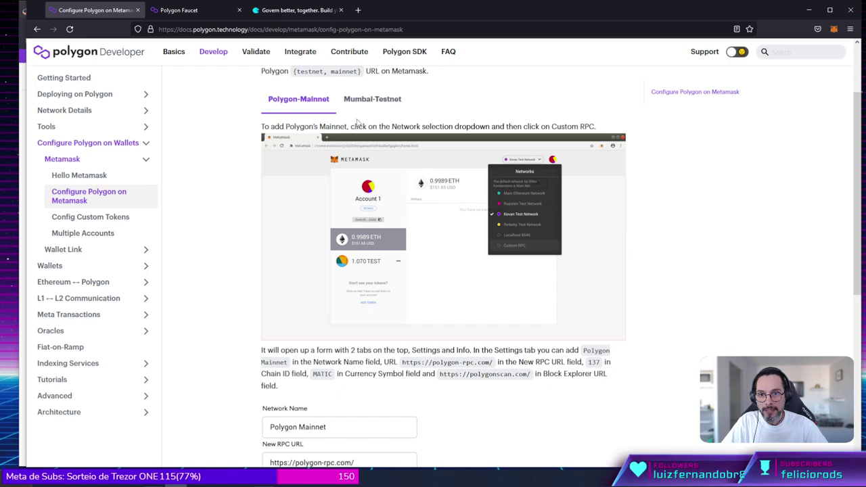
{"action": "scroll", "coordinate": [471, 284], "scroll_direction": "down", "scroll_amount": 1}
{"action": "scroll", "coordinate": [469, 278], "scroll_direction": "down", "scroll_amount": 3}
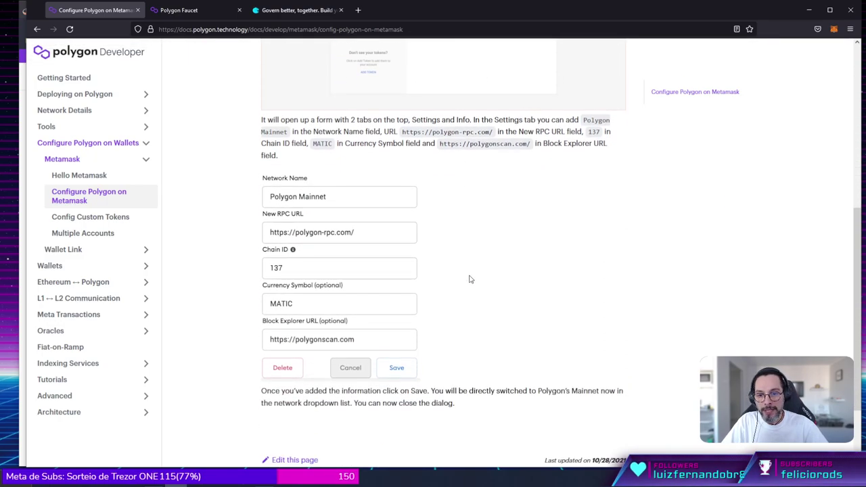
{"action": "scroll", "coordinate": [468, 277], "scroll_direction": "up", "scroll_amount": 4}
{"action": "left_click", "coordinate": [372, 99]}
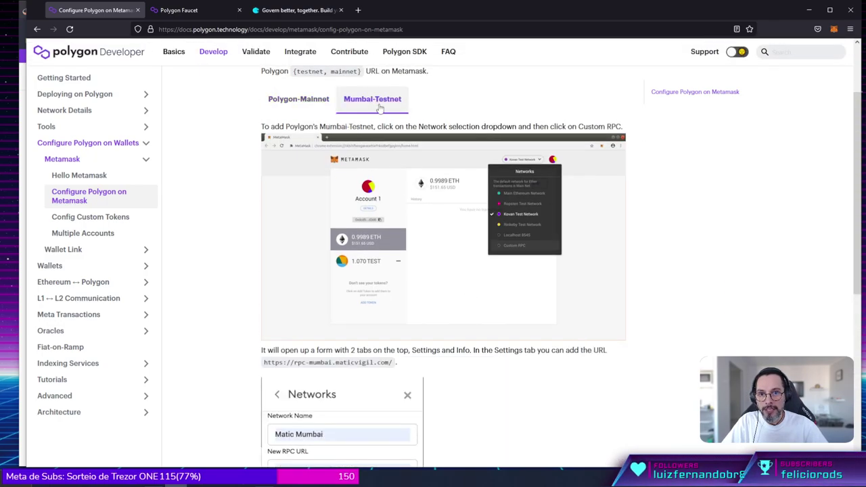
{"action": "scroll", "coordinate": [590, 270], "scroll_direction": "down", "scroll_amount": 3}
{"action": "scroll", "coordinate": [579, 264], "scroll_direction": "up", "scroll_amount": 1}
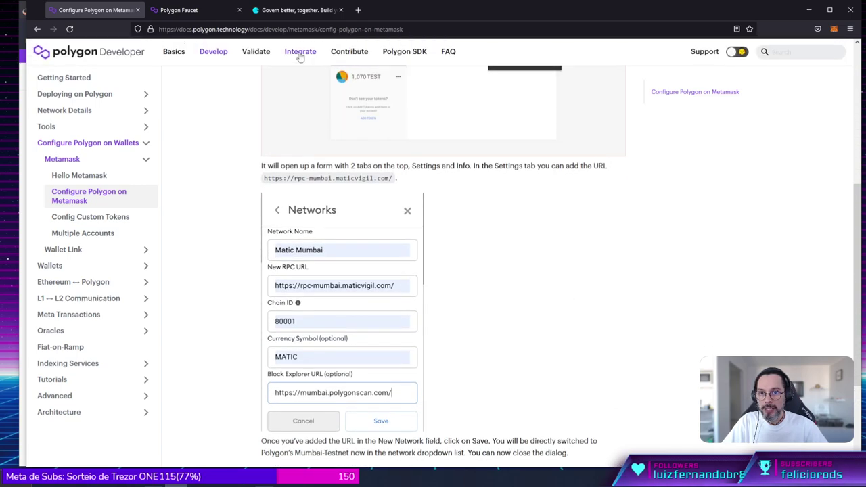
{"action": "left_click", "coordinate": [295, 34]}
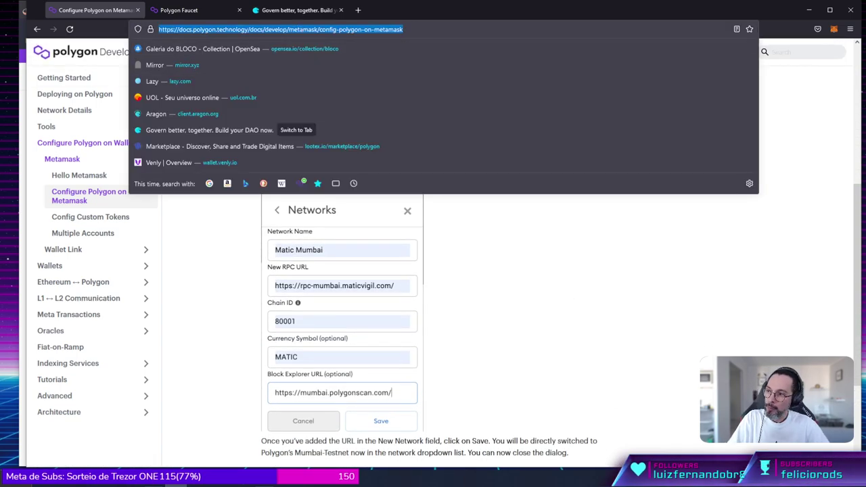
{"action": "key", "text": "alt+Tab"}
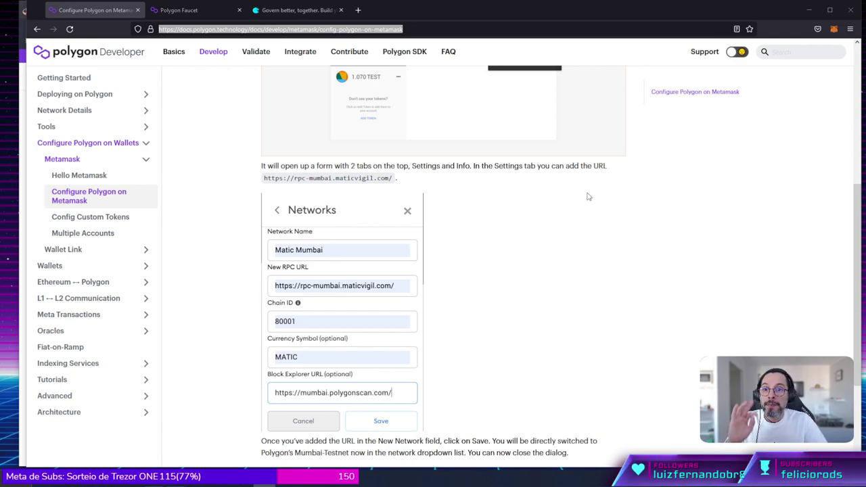
{"action": "left_click", "coordinate": [614, 267]}
Keep Polygon Testnet as MetaMask's active network and close the wallet popup.
{"action": "left_click", "coordinate": [834, 29]}
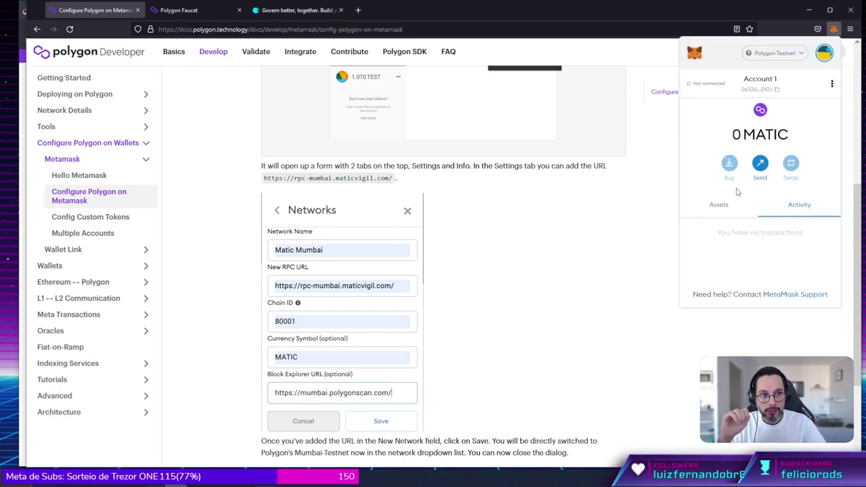
{"action": "left_click", "coordinate": [782, 54]}
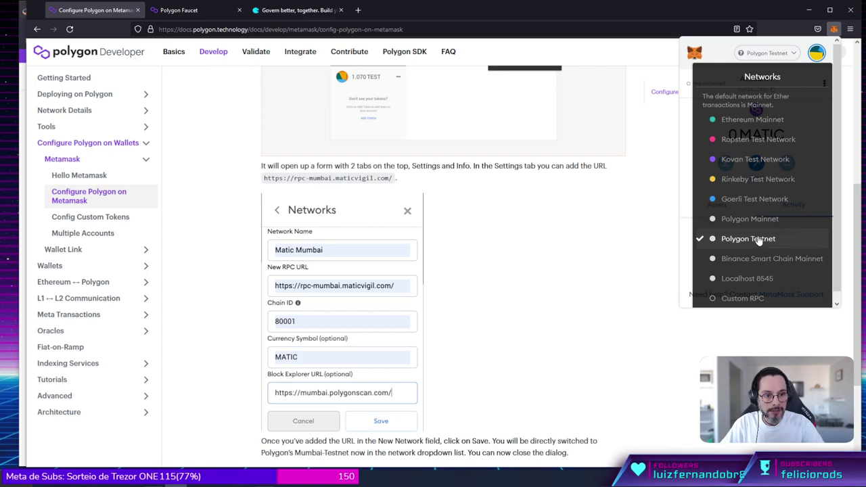
{"action": "left_click", "coordinate": [756, 241]}
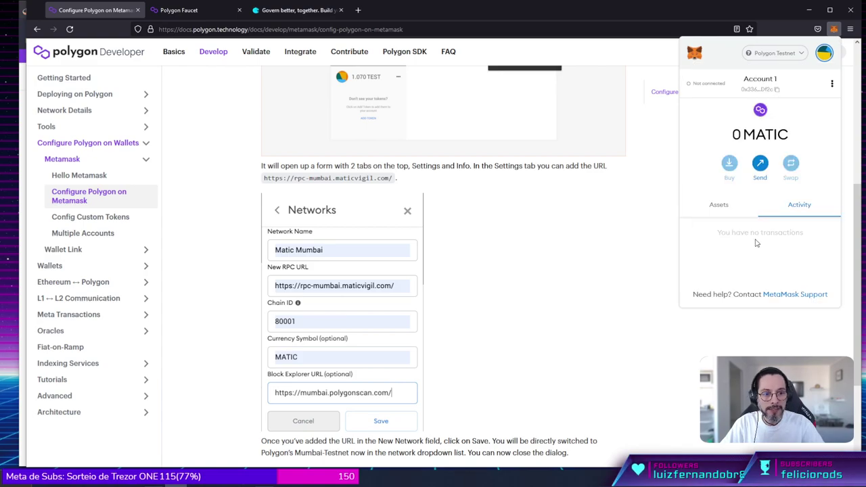
{"action": "left_click", "coordinate": [614, 249]}
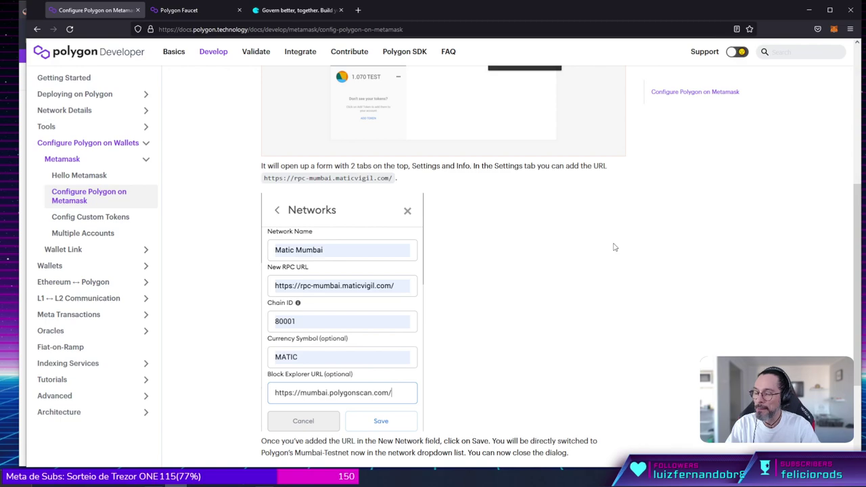
On the Polygon Faucet page, copy Account 1's wallet address from MetaMask.
{"action": "left_click", "coordinate": [184, 10]}
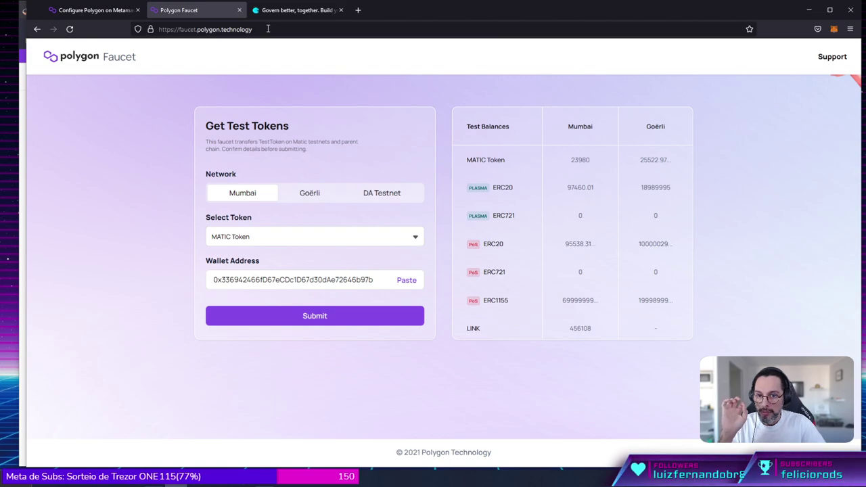
{"action": "left_click", "coordinate": [268, 29]}
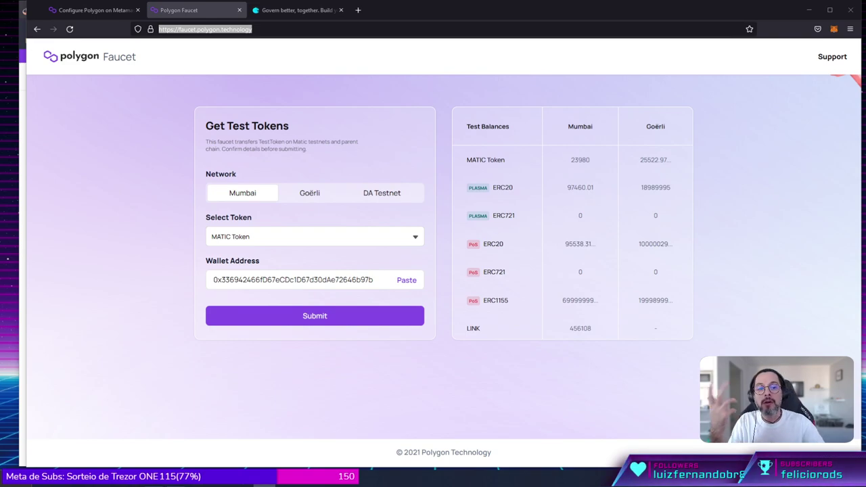
{"action": "left_click", "coordinate": [834, 29]}
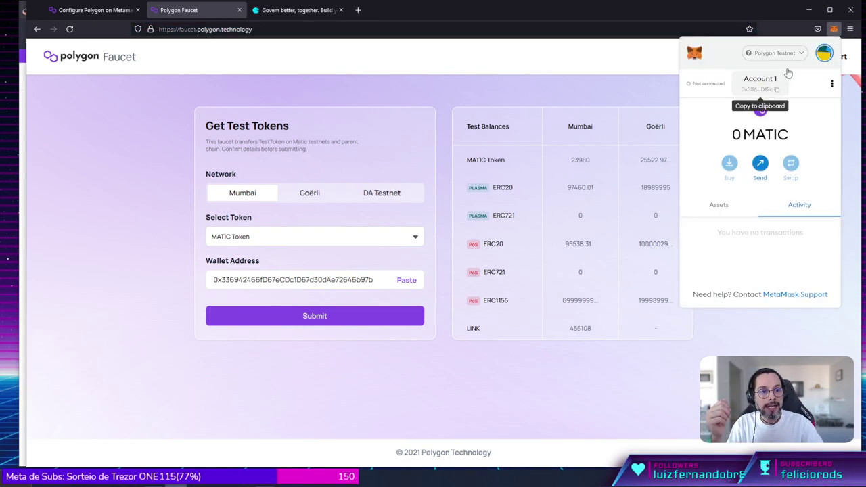
{"action": "left_click", "coordinate": [822, 54]}
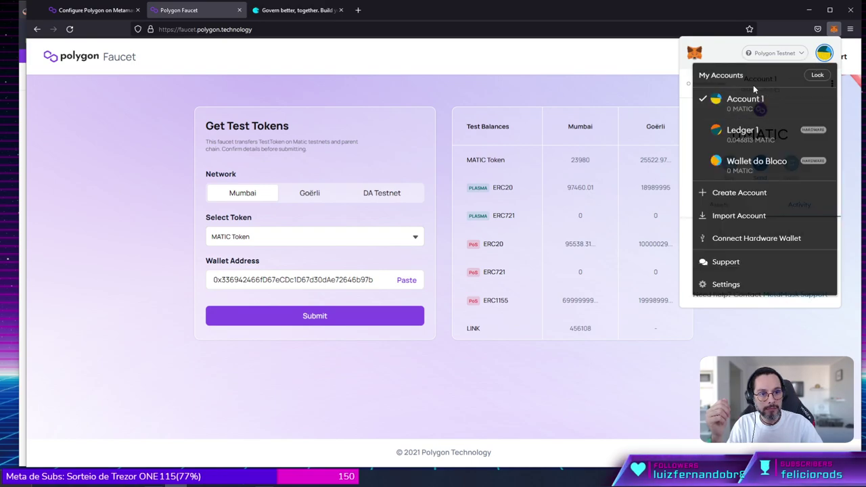
{"action": "left_click", "coordinate": [743, 107]}
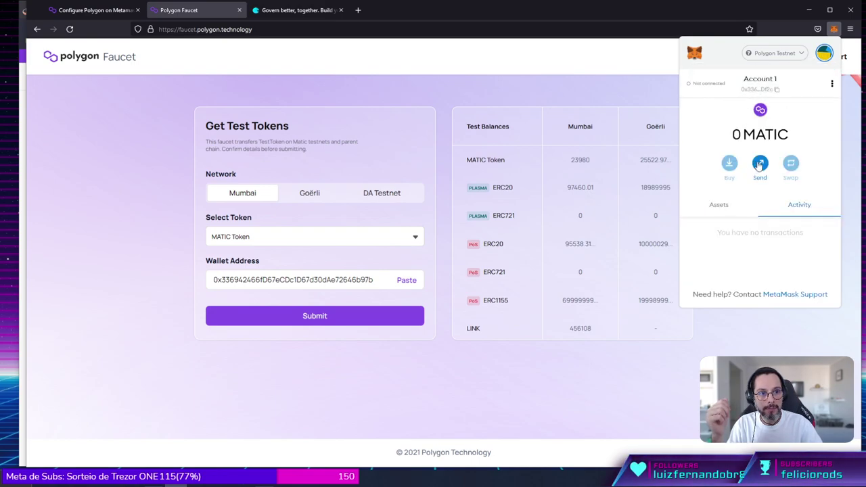
{"action": "left_click", "coordinate": [769, 89]}
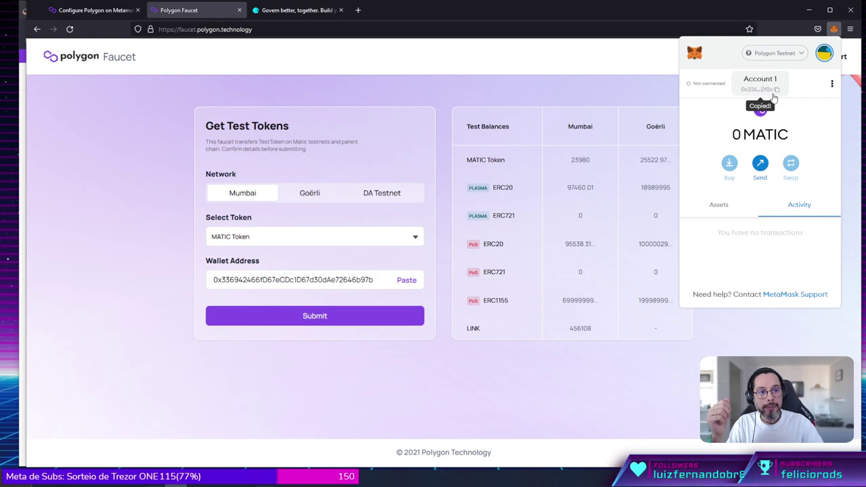
Paste the address into the faucet's Wallet Address field and submit the Mumbai MATIC request.
{"action": "double_click", "coordinate": [295, 275]}
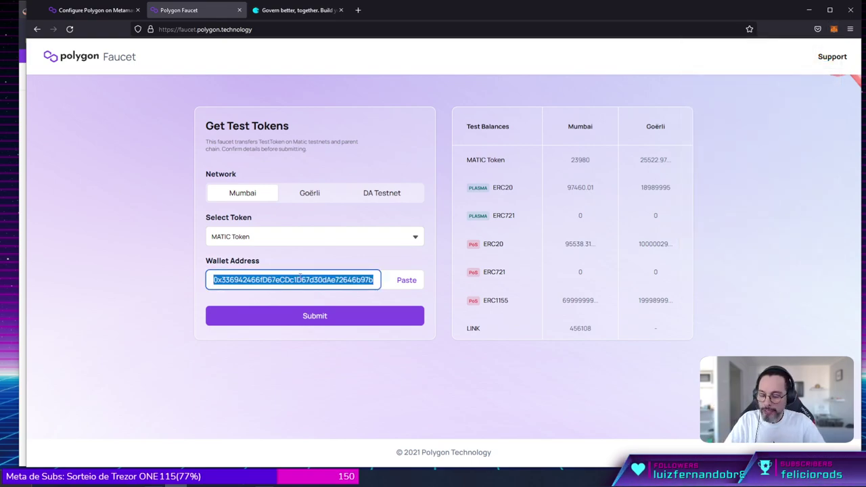
{"action": "key", "text": "ctrl+v"}
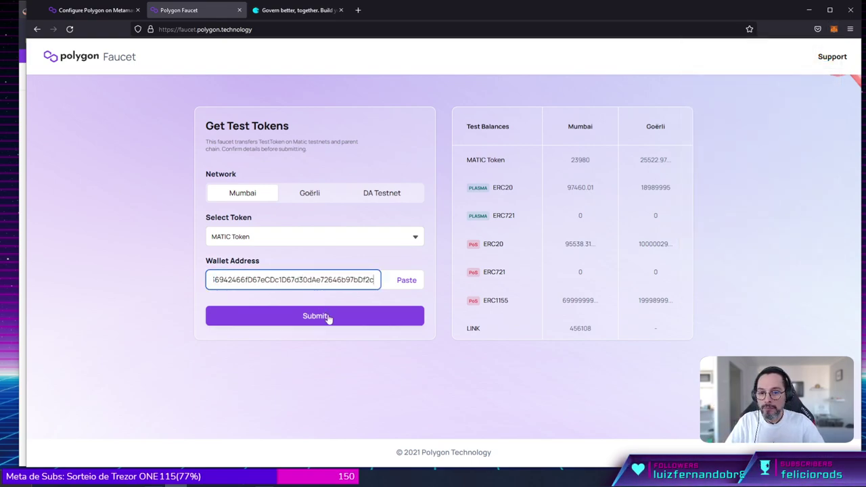
{"action": "left_click", "coordinate": [328, 317]}
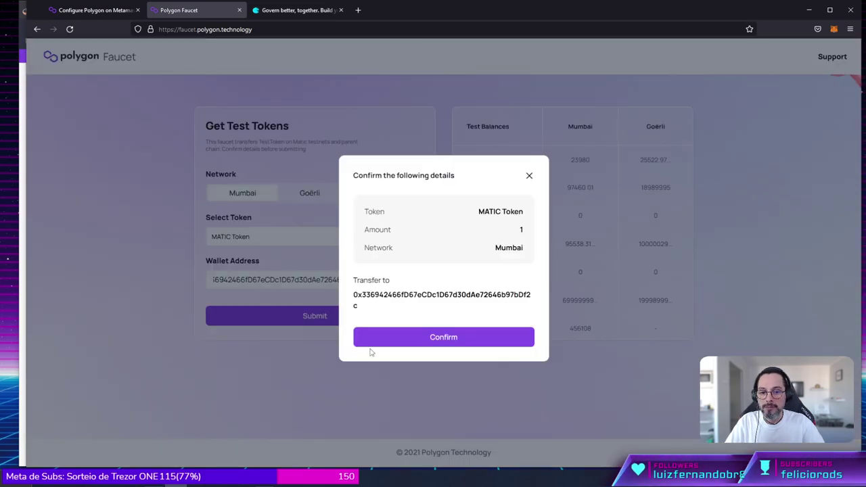
Confirm the 1 MATIC Token transfer and close the Request Submitted notice.
{"action": "left_click", "coordinate": [443, 333]}
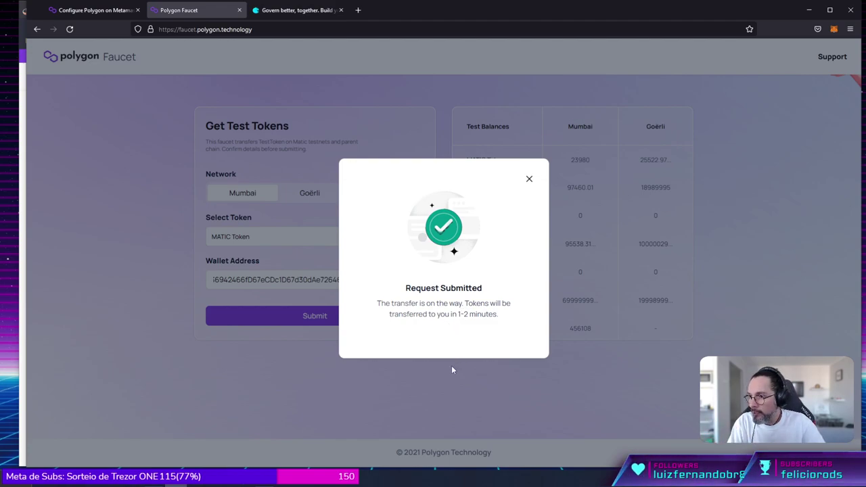
{"action": "left_click", "coordinate": [529, 180]}
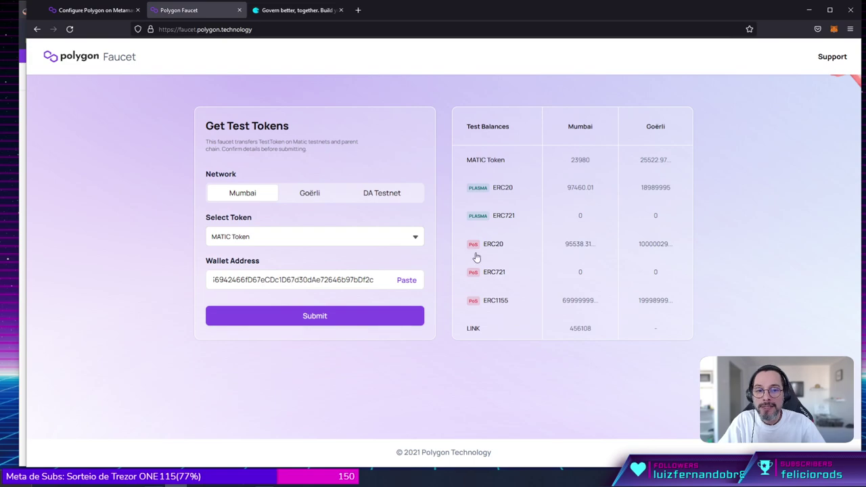
From MetaMask's account options, view Account 1 on the Polygonscan Mumbai explorer.
{"action": "left_click", "coordinate": [833, 29]}
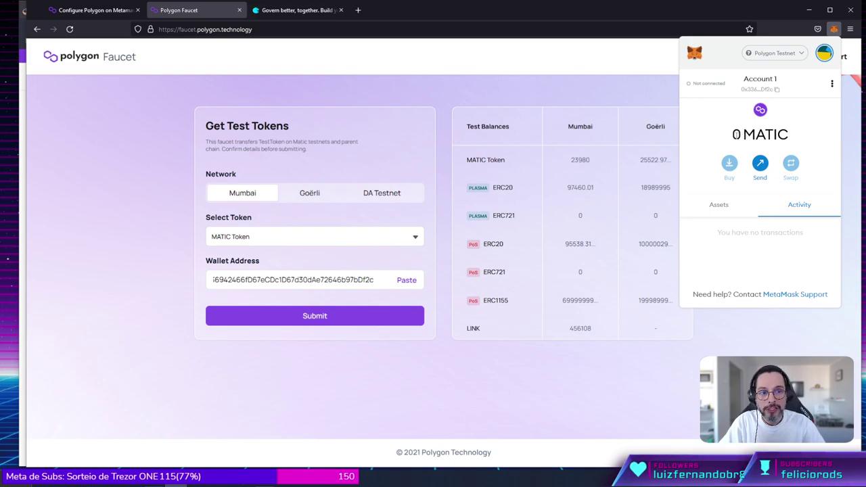
{"action": "mouse_move", "coordinate": [733, 134]}
{"action": "left_mouse_down"}
{"action": "mouse_move", "coordinate": [775, 134]}
{"action": "mouse_move", "coordinate": [736, 134]}
{"action": "left_mouse_up"}
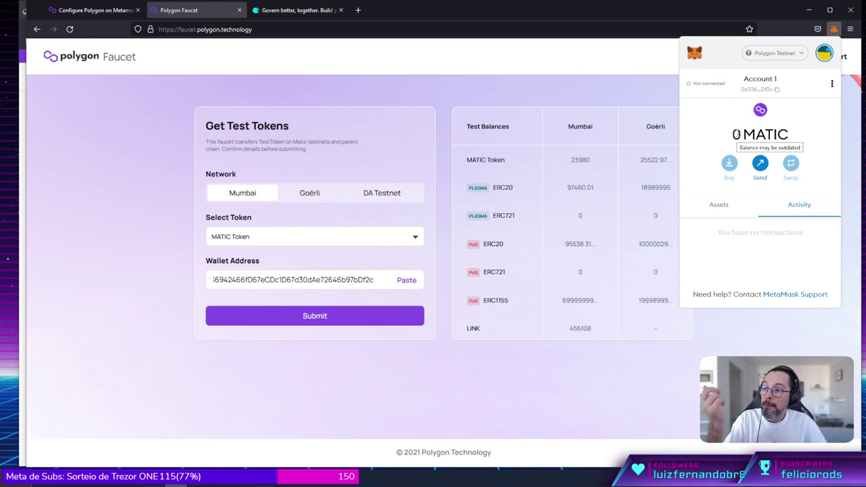
{"action": "left_click", "coordinate": [832, 85]}
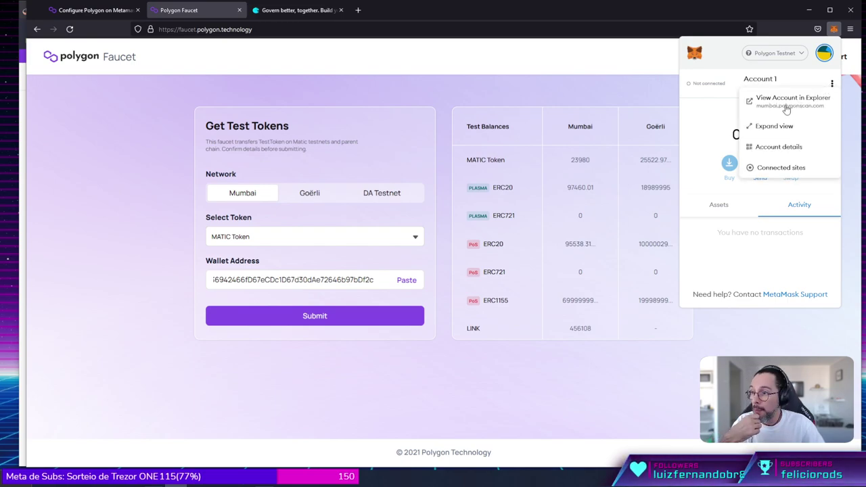
{"action": "left_click", "coordinate": [787, 105]}
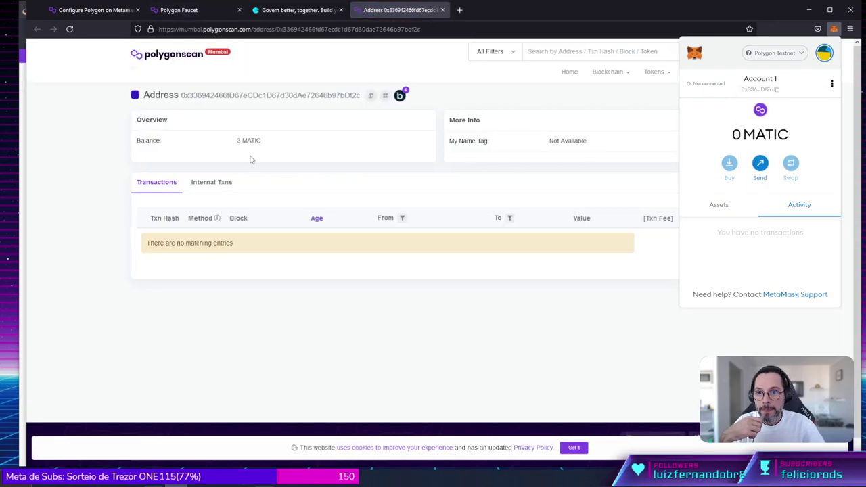
List the three 1 MATIC internal transactions and compare with MetaMask's 0 MATIC balance.
{"action": "left_click_drag", "start_coordinate": [237, 140], "coordinate": [261, 140]}
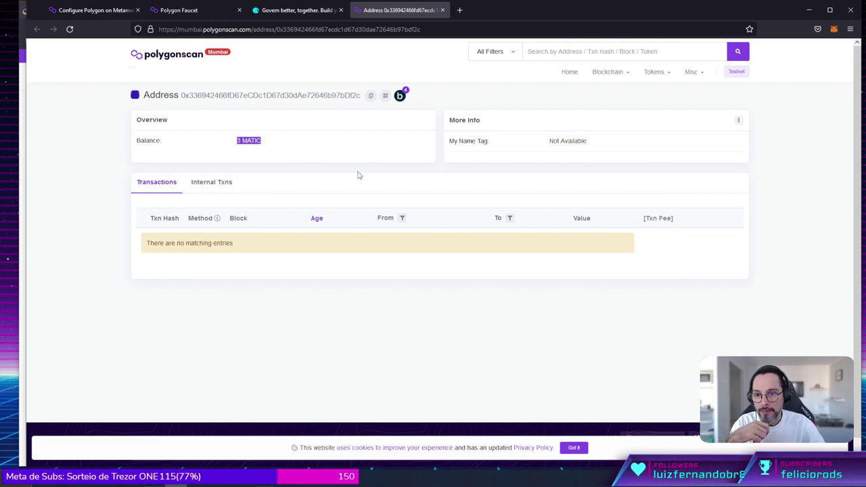
{"action": "left_click", "coordinate": [211, 182]}
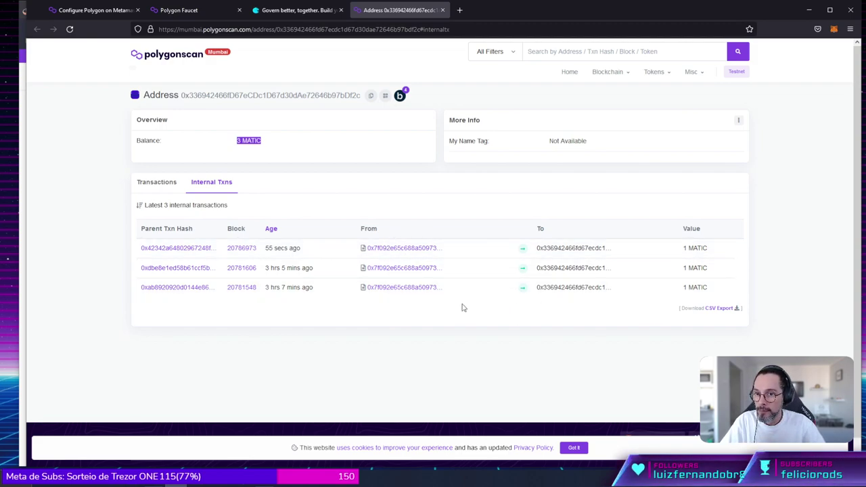
{"action": "left_click", "coordinate": [636, 61]}
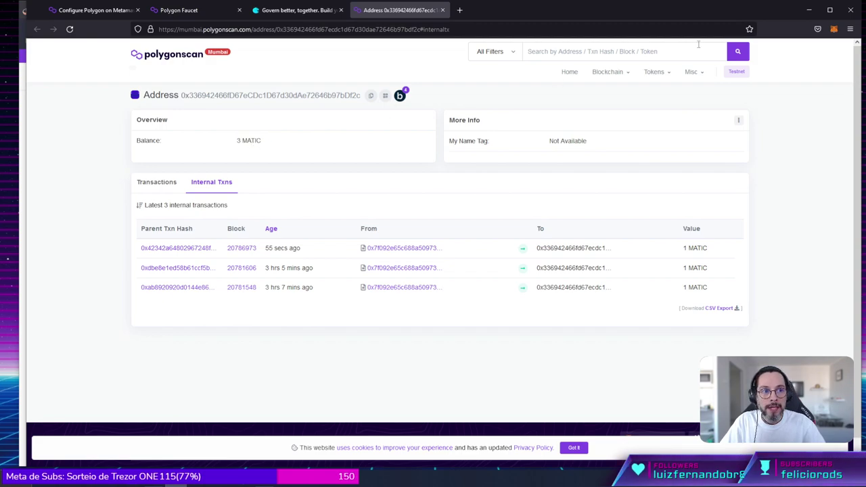
{"action": "left_click", "coordinate": [834, 28]}
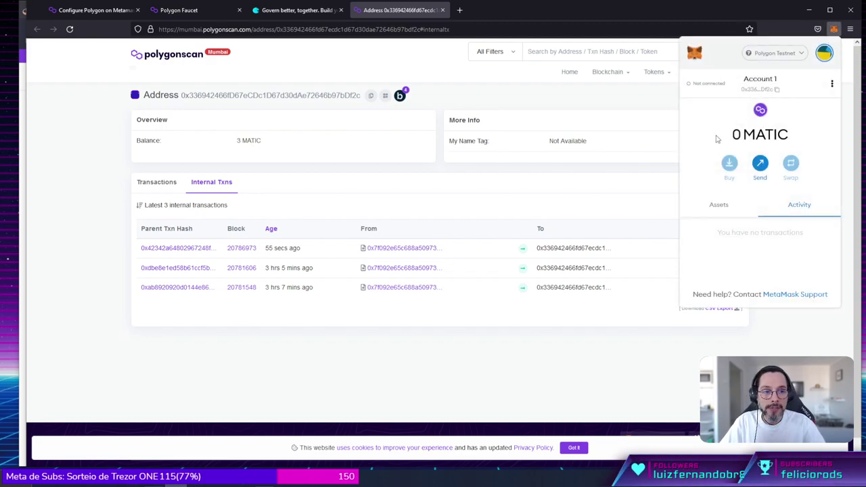
{"action": "double_click", "coordinate": [737, 134]}
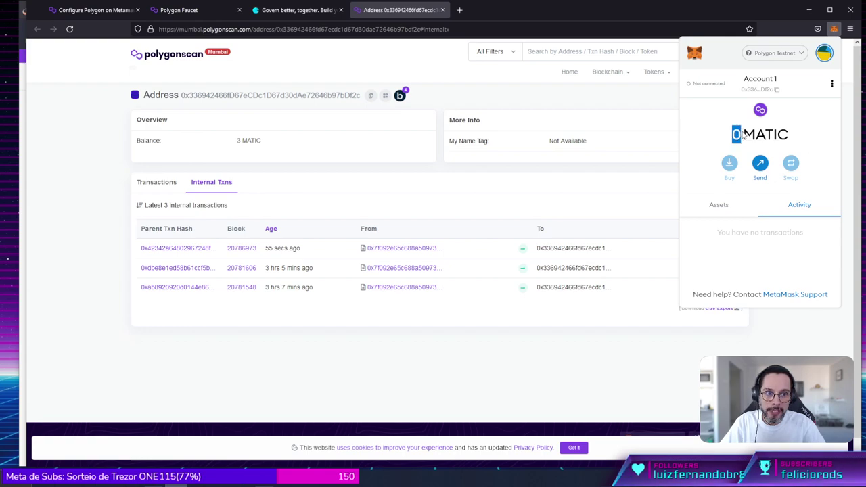
{"action": "left_click", "coordinate": [832, 84]}
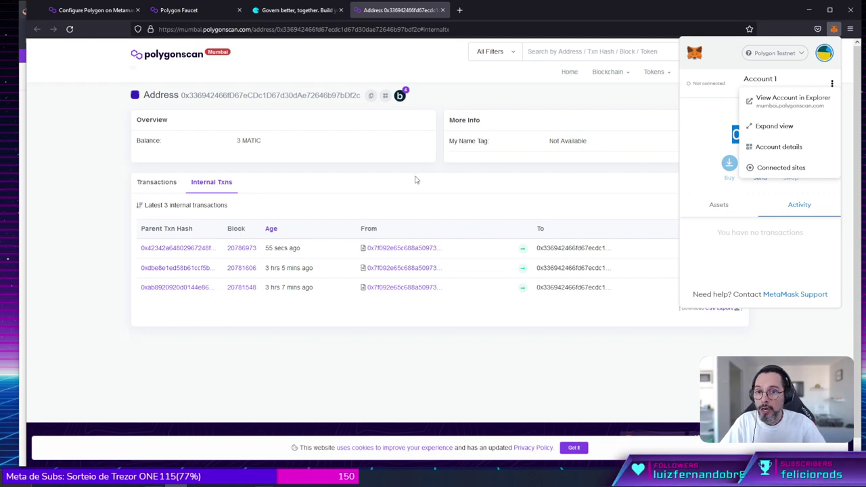
{"action": "left_click", "coordinate": [384, 194]}
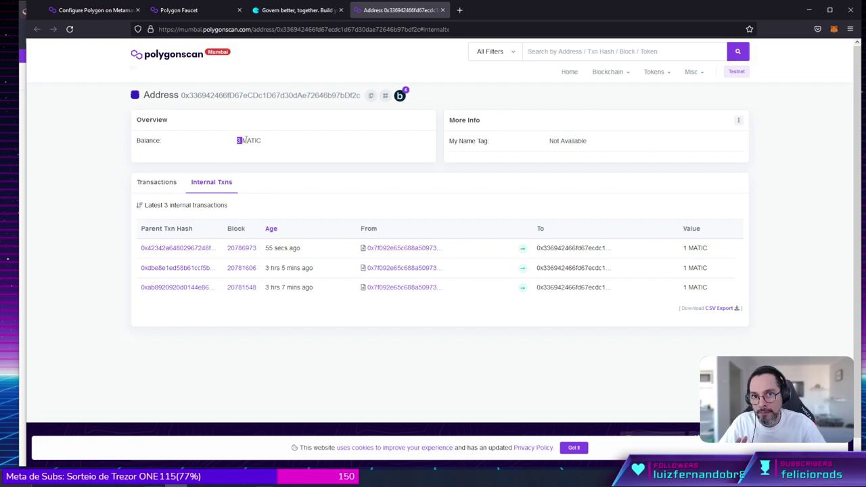
Close the PolygonScan tab and return to the Polygon MetaMask setup guide tab.
{"action": "left_click", "coordinate": [444, 9]}
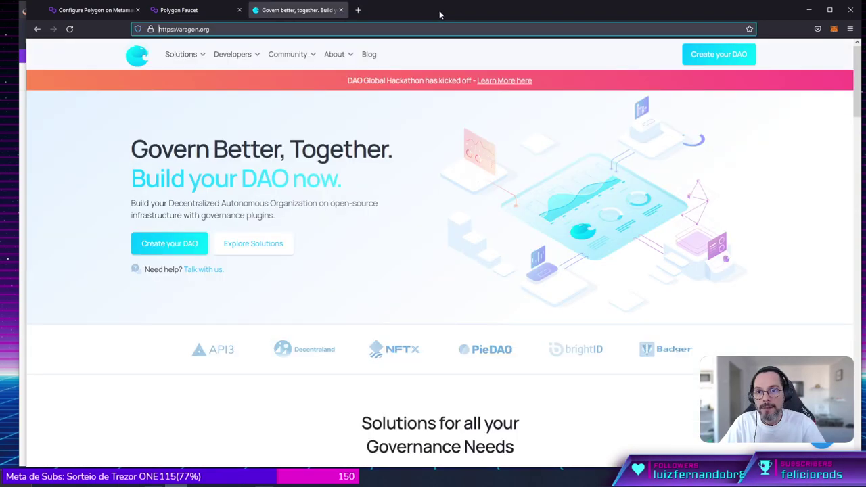
{"action": "left_click", "coordinate": [78, 11]}
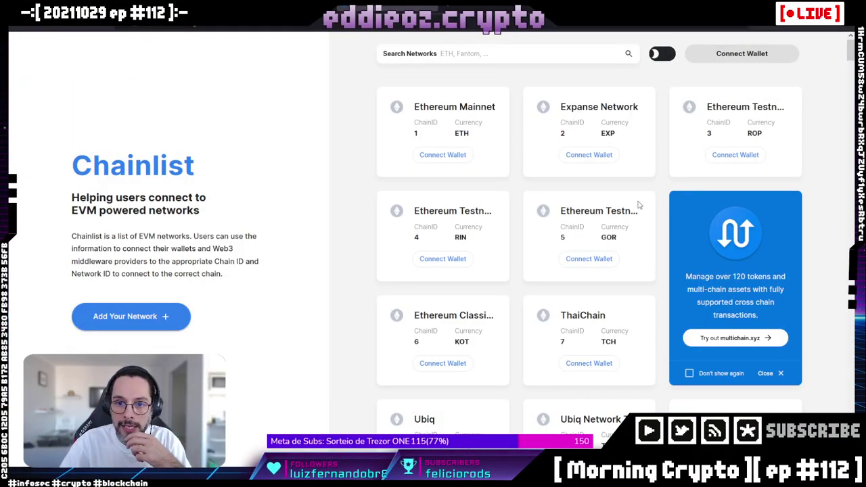
Search Chainlist's networks for 'mum' to find Polygon Testnet, chain ID 80001.
{"action": "scroll", "coordinate": [646, 199], "scroll_direction": "down", "scroll_amount": 3}
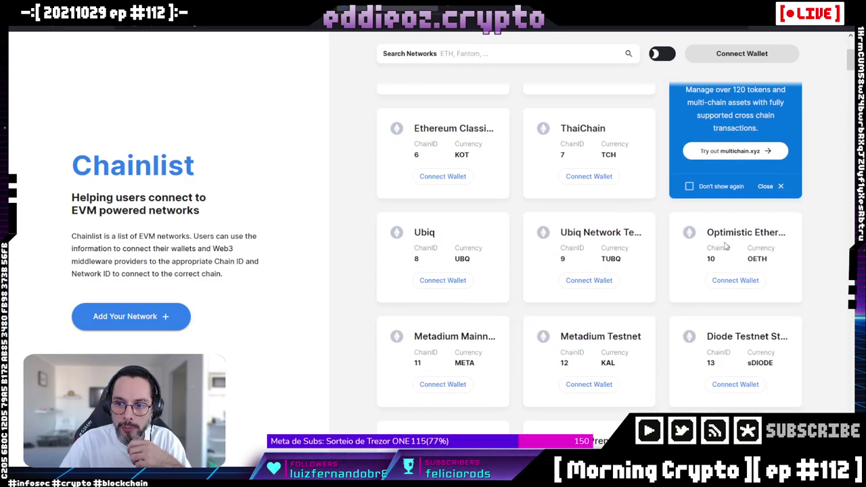
{"action": "scroll", "coordinate": [585, 291], "scroll_direction": "down", "scroll_amount": 2}
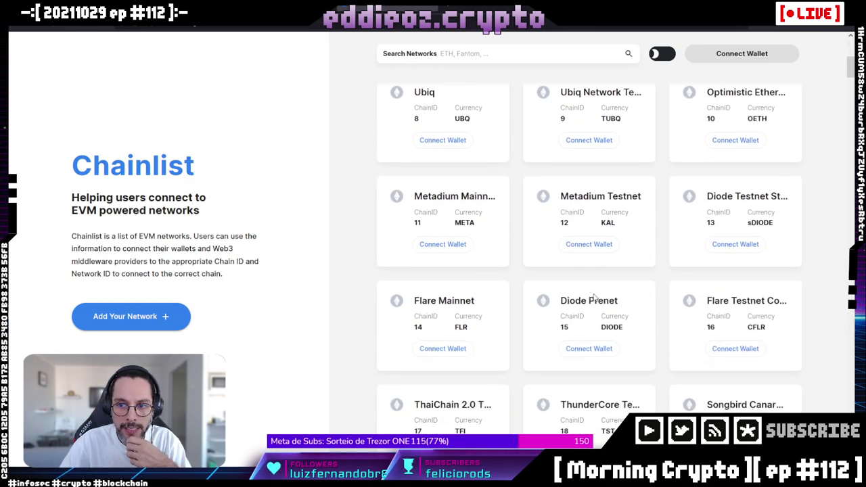
{"action": "scroll", "coordinate": [593, 296], "scroll_direction": "down", "scroll_amount": 5}
{"action": "scroll", "coordinate": [599, 296], "scroll_direction": "down", "scroll_amount": 3}
{"action": "scroll", "coordinate": [600, 295], "scroll_direction": "up", "scroll_amount": 5}
{"action": "left_click", "coordinate": [467, 53]}
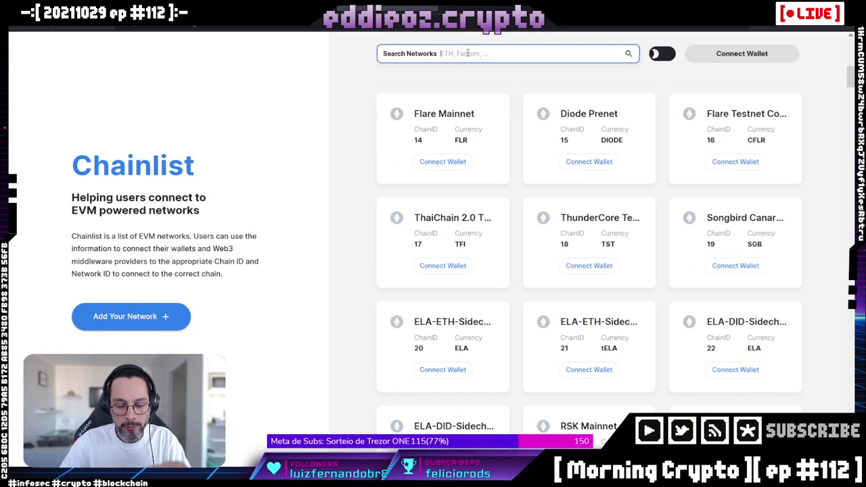
{"action": "type", "text": "mumbai"}
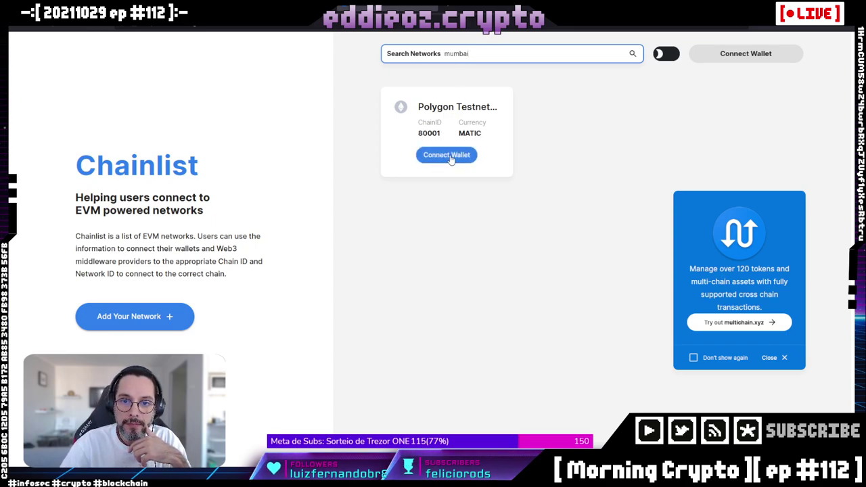
Connect the MetaMask wallet and request adding the Polygon Testnet to it.
{"action": "left_click", "coordinate": [451, 157]}
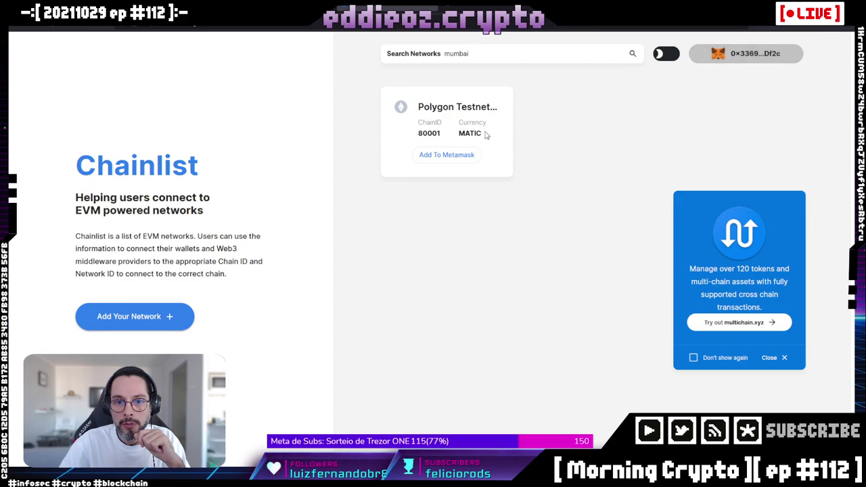
{"action": "left_click", "coordinate": [434, 160]}
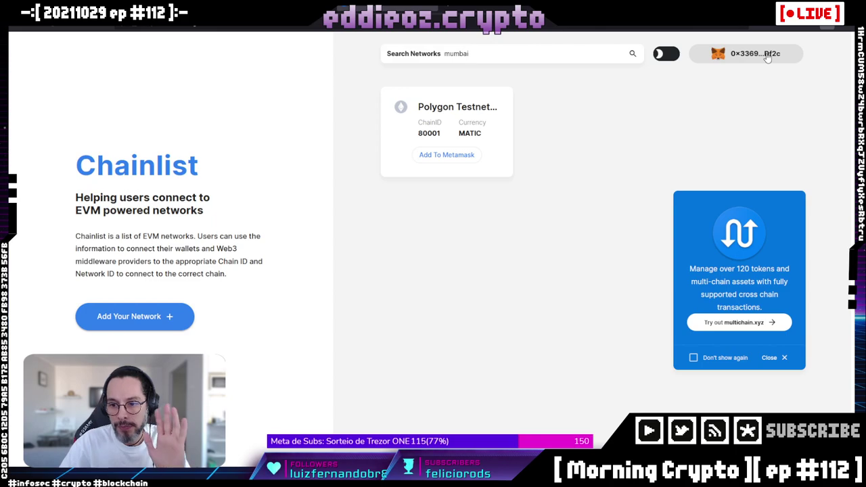
{"action": "left_click", "coordinate": [445, 157]}
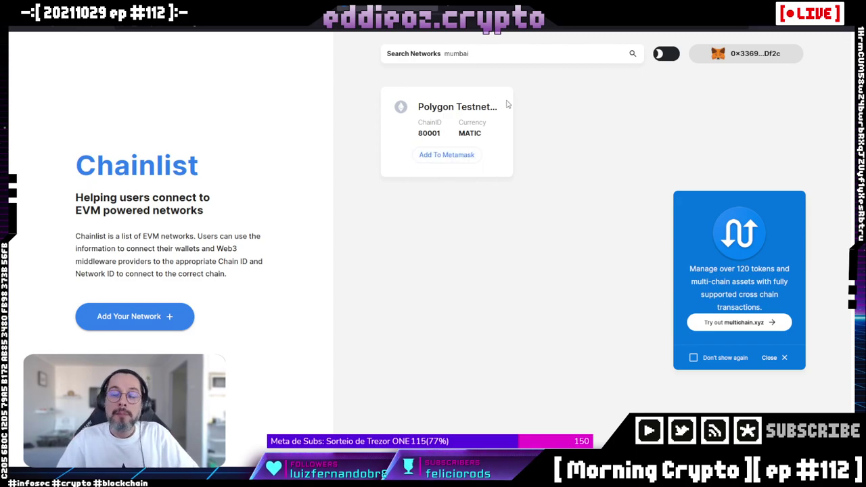
{"action": "key", "text": "ctrl+l"}
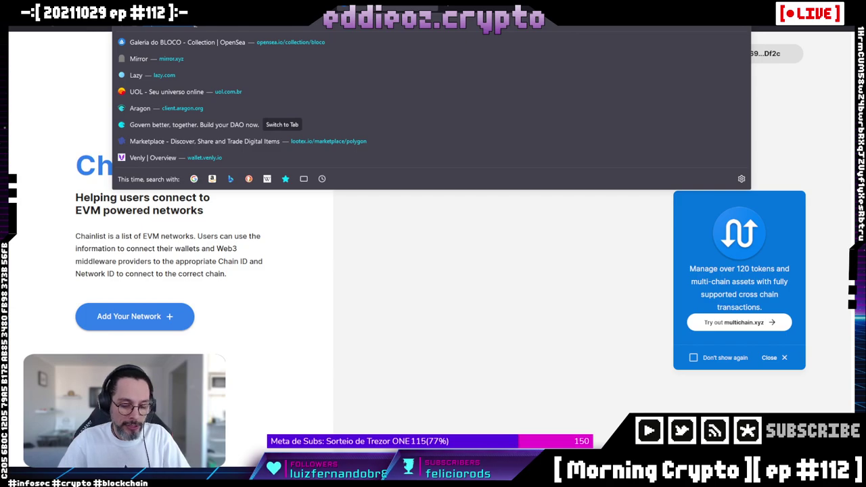
{"action": "key", "text": "Escape"}
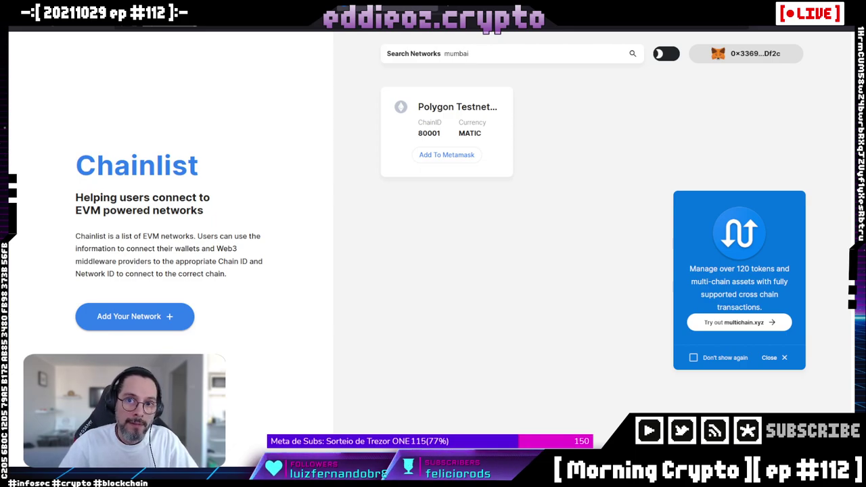
Search Chainlist for 'polygon' and add Polygon Mainnet and the Polygon testnet to MetaMask.
{"action": "double_click", "coordinate": [475, 54]}
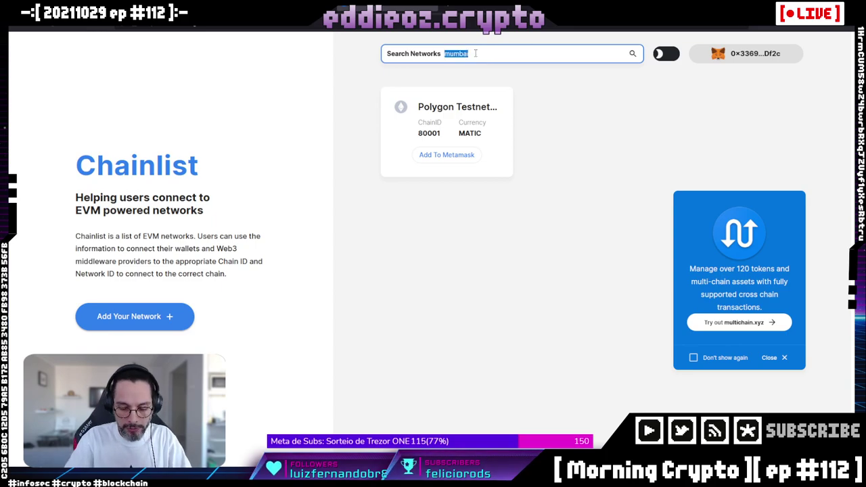
{"action": "type", "text": "polygon"}
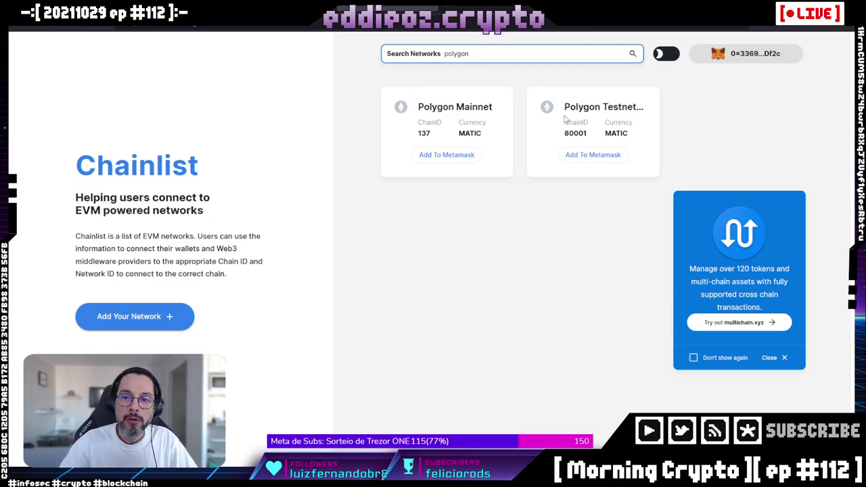
{"action": "left_click", "coordinate": [446, 155]}
{"action": "left_click", "coordinate": [445, 159]}
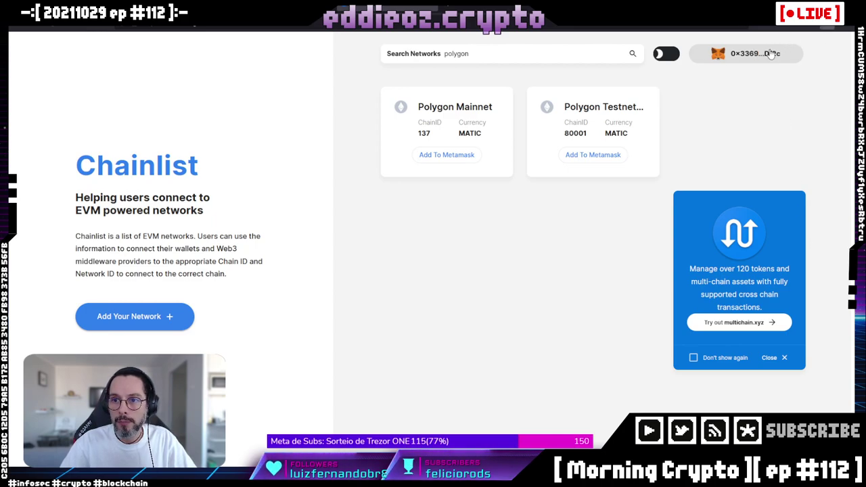
{"action": "left_click", "coordinate": [596, 160]}
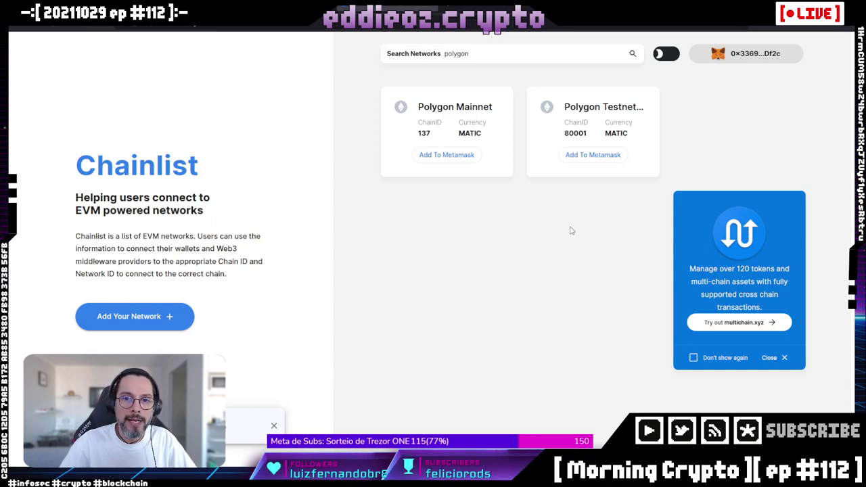
Switch Chainlist to dark theme and go back to the Polygon MetaMask guide.
{"action": "double_click", "coordinate": [465, 53]}
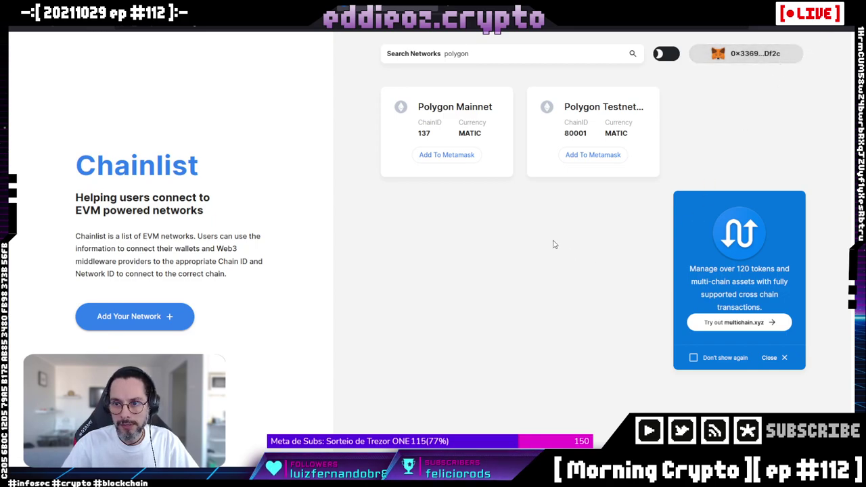
{"action": "left_click", "coordinate": [669, 56]}
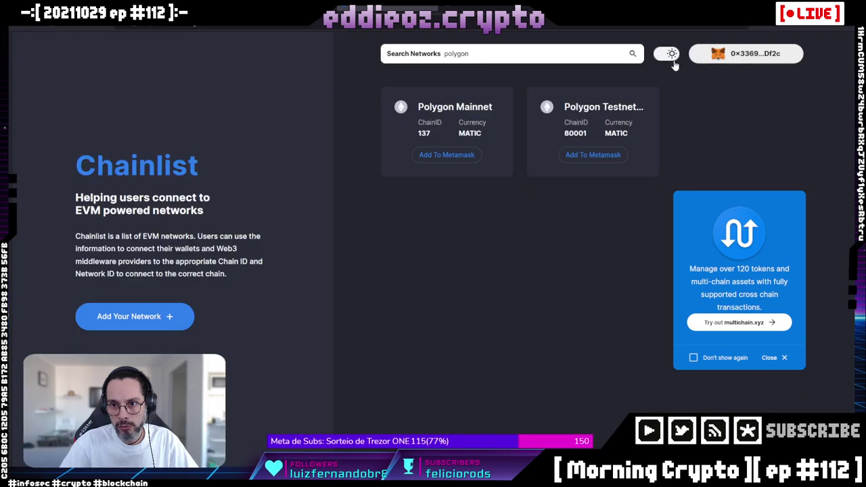
{"action": "left_click", "coordinate": [668, 57]}
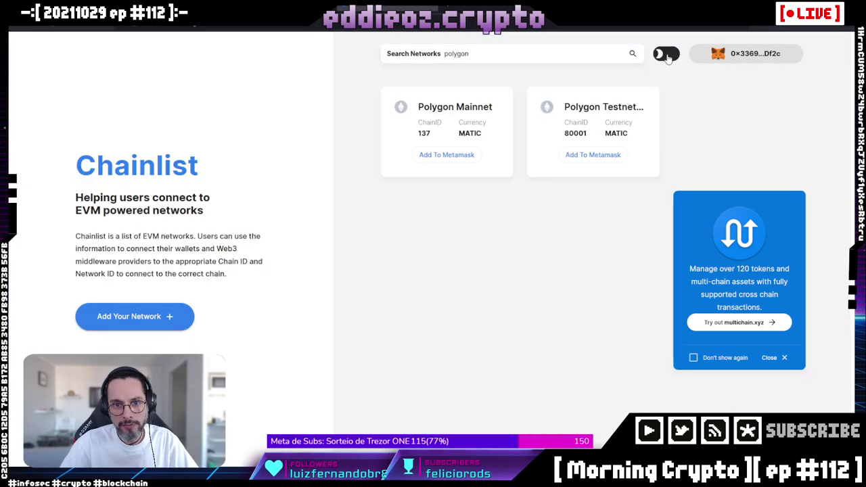
{"action": "left_click", "coordinate": [667, 57]}
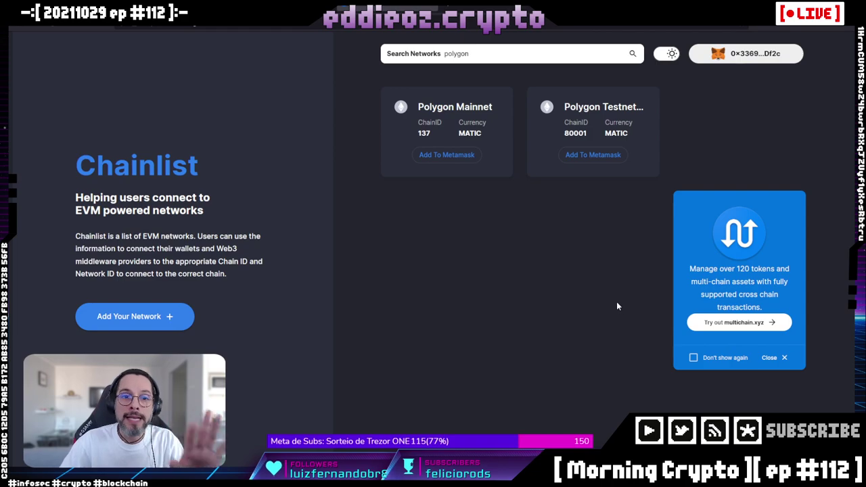
{"action": "key", "text": "ctrl+Tab"}
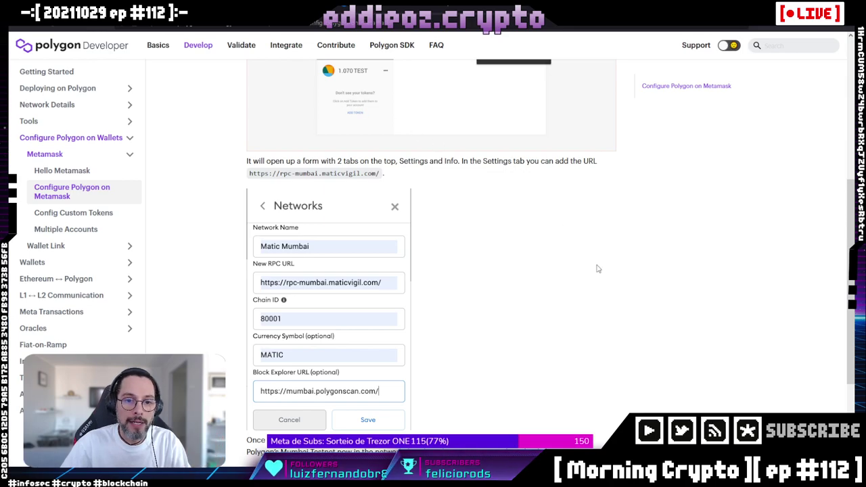
Review the Mumbai network settings in the guide, then move through the tabs to the Aragon homepage.
{"action": "scroll", "coordinate": [597, 268], "scroll_direction": "down", "scroll_amount": 1}
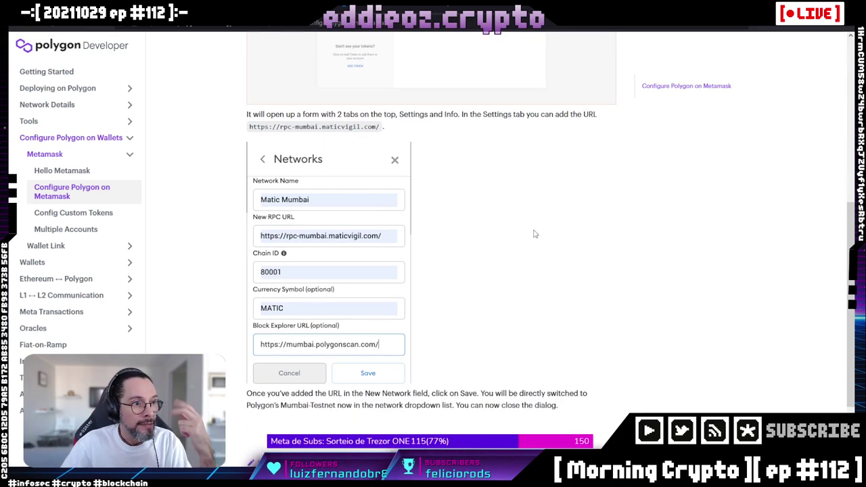
{"action": "key", "text": "ctrl+Tab"}
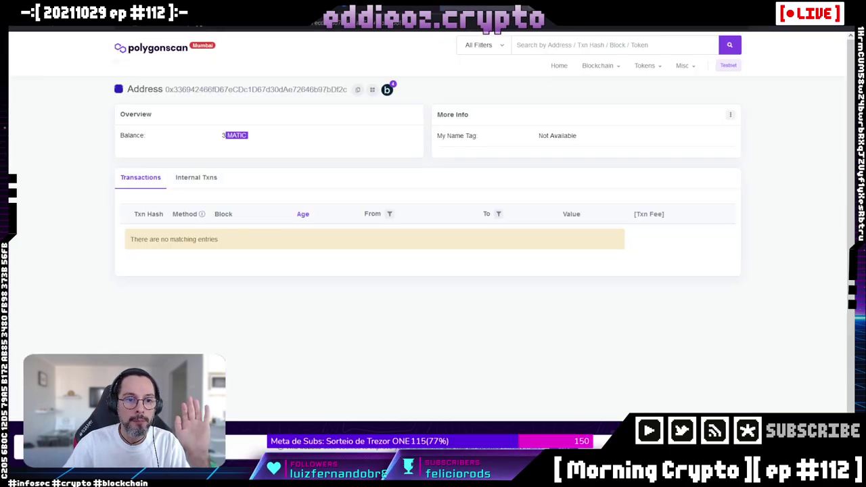
{"action": "key", "text": "ctrl+Tab"}
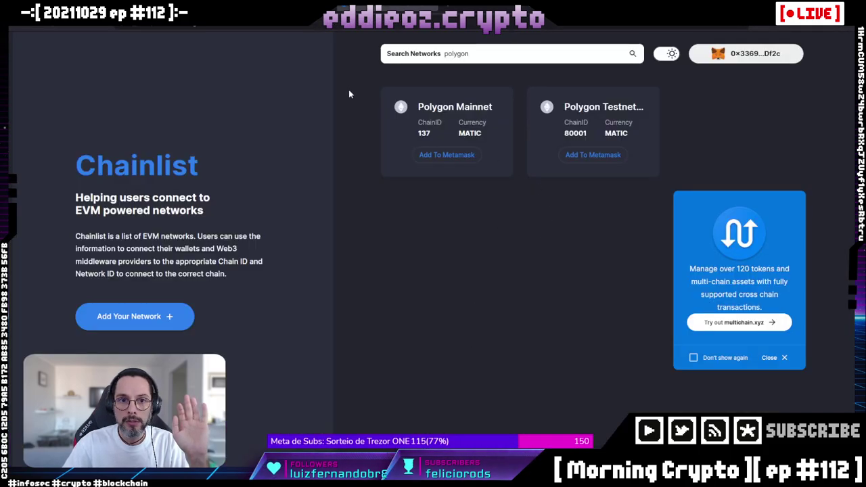
{"action": "key", "text": "ctrl+Tab"}
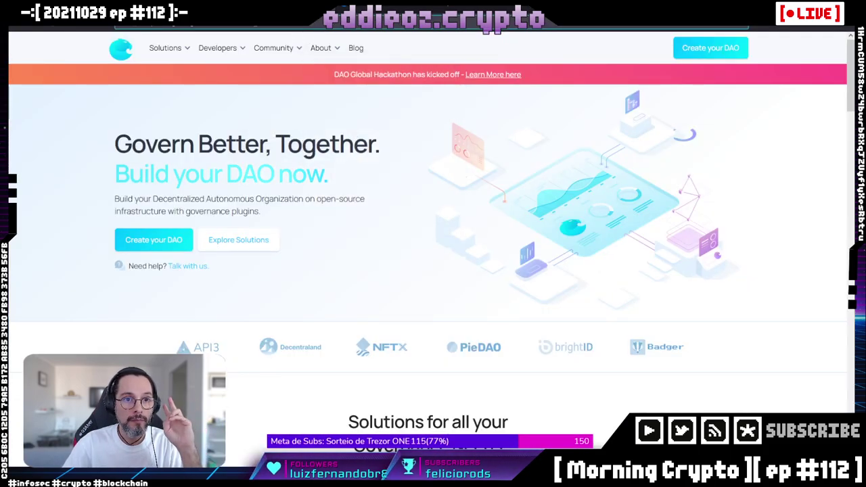
{"action": "left_click", "coordinate": [254, 26]}
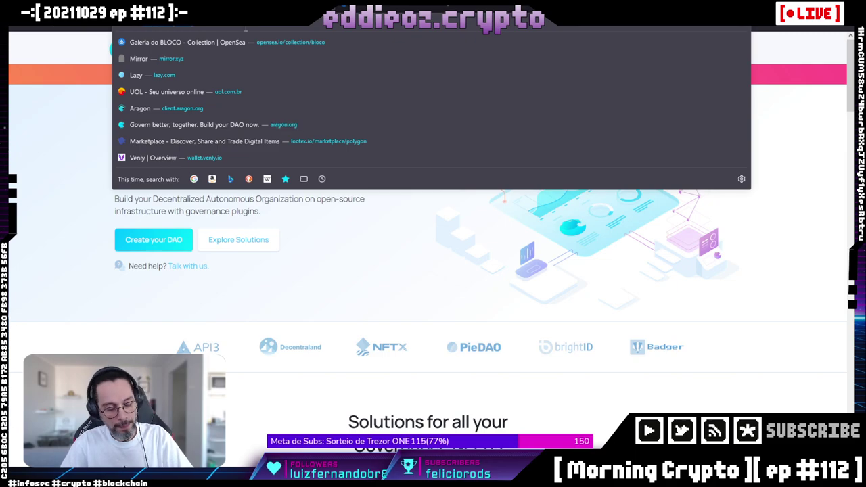
Close the address bar suggestions to reveal the 'Build your DAO now' homepage.
{"action": "key", "text": "Escape"}
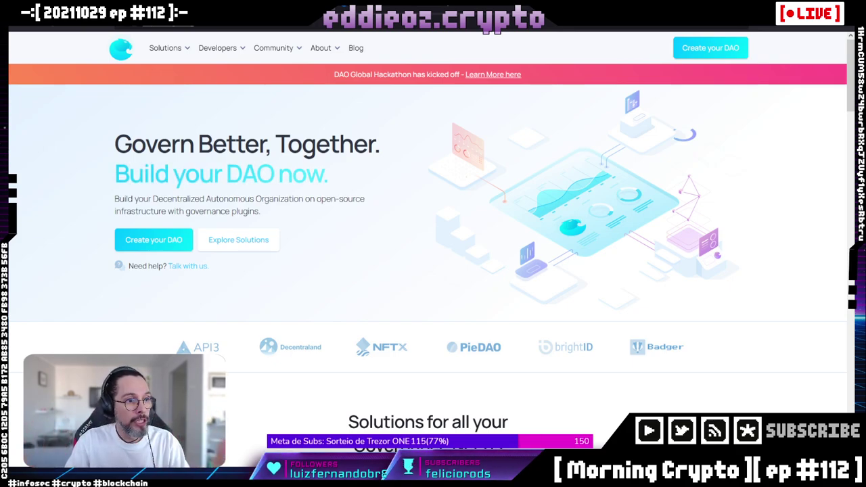
Read the Aragon Client solution description in Solutions, then show Aragon Govern's Optimistic Governance overview.
{"action": "scroll", "coordinate": [427, 223], "scroll_direction": "down", "scroll_amount": 4}
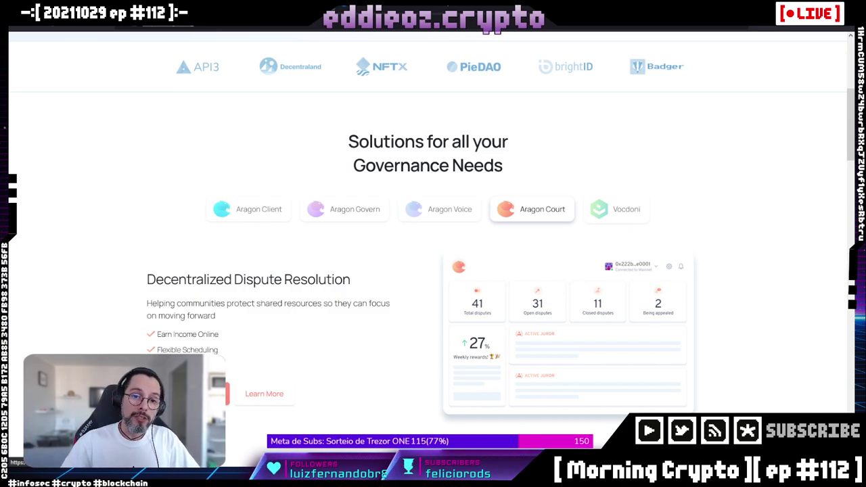
{"action": "left_click", "coordinate": [276, 213]}
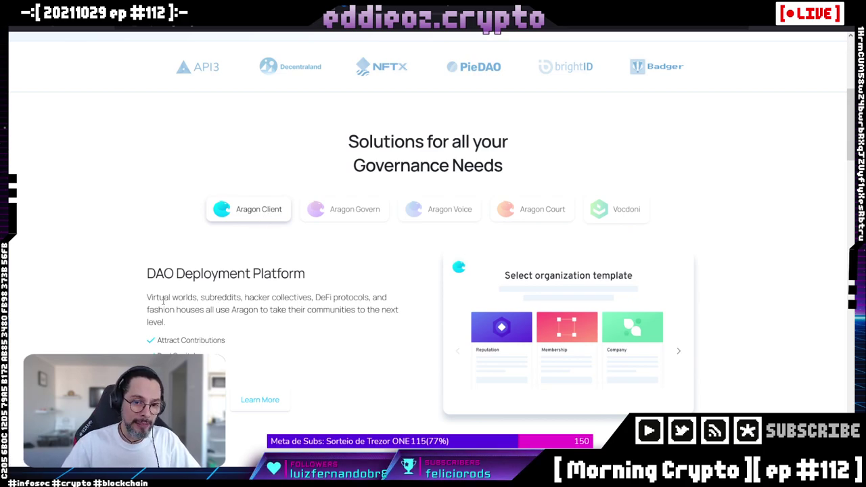
{"action": "left_click_drag", "start_coordinate": [171, 298], "coordinate": [369, 325]}
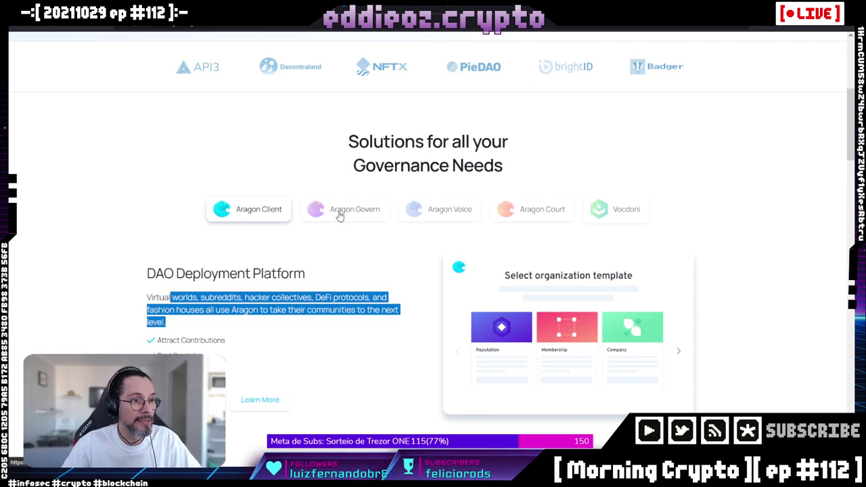
{"action": "left_click", "coordinate": [340, 215]}
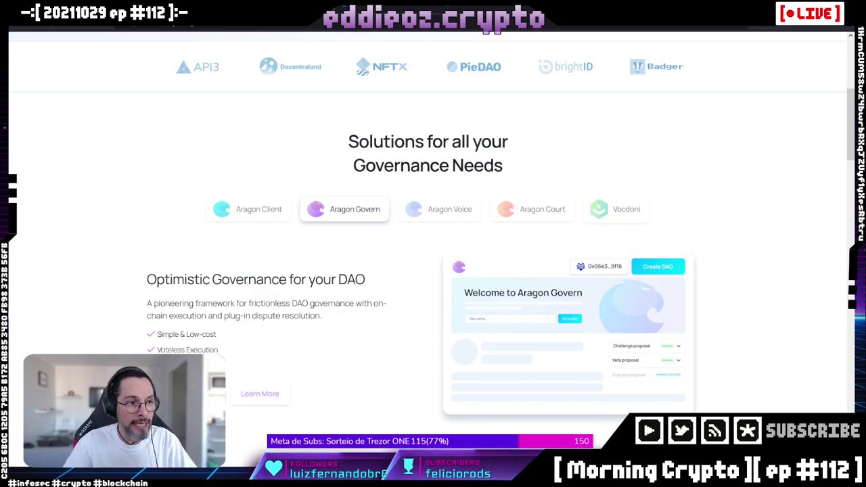
Look over the Aragon Voice solution, then show Aragon Court's Decentralized Dispute Resolution overview.
{"action": "left_click", "coordinate": [446, 211]}
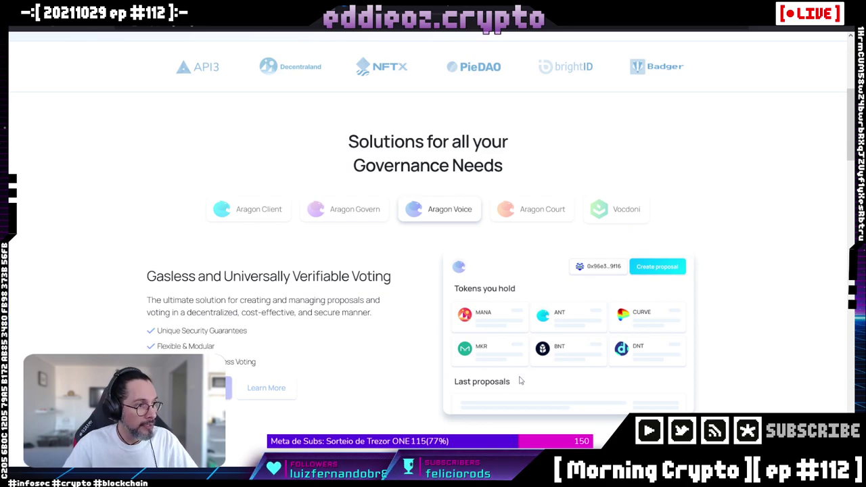
{"action": "scroll", "coordinate": [507, 350], "scroll_direction": "down", "scroll_amount": 2}
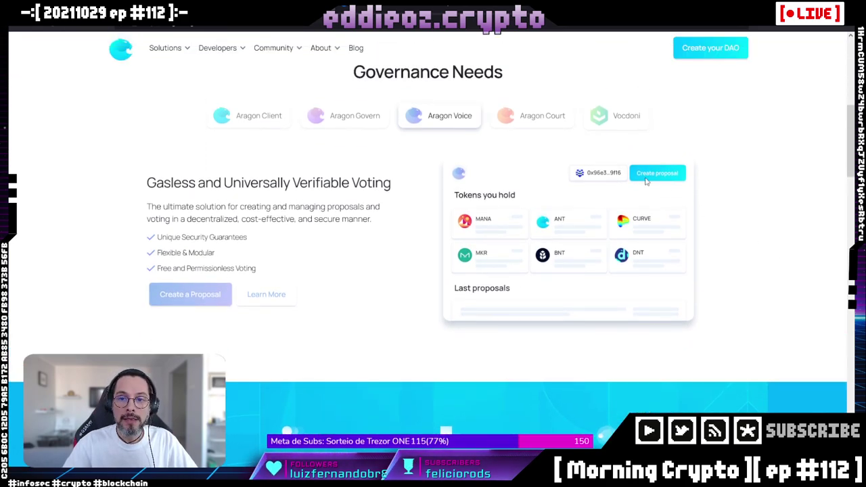
{"action": "left_click", "coordinate": [534, 121]}
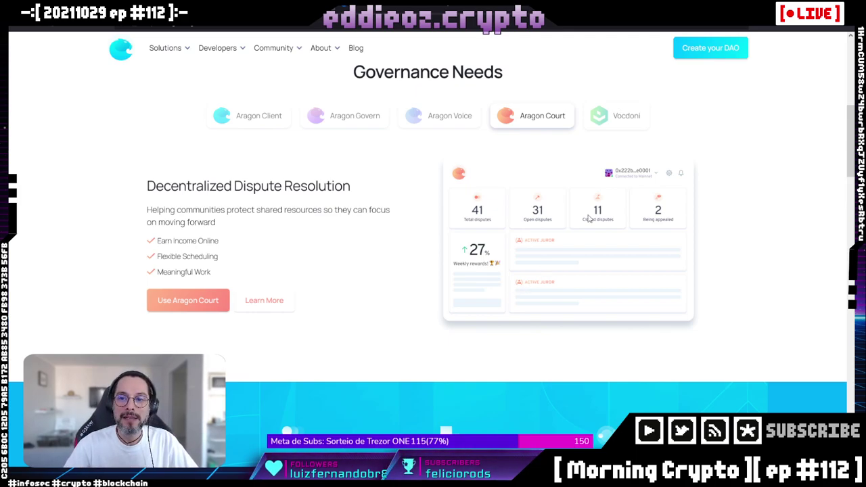
Show the Vocdoni solution's Digital Voting Solutions overview in the Solutions section.
{"action": "left_click", "coordinate": [620, 125]}
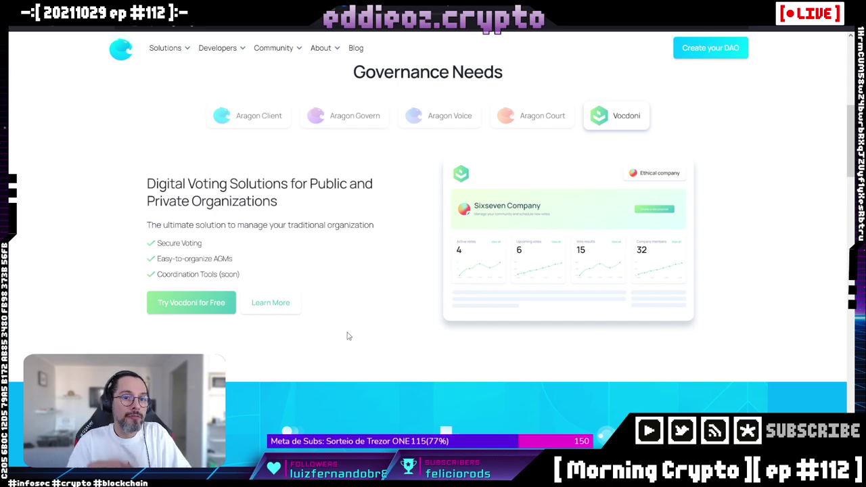
Choose Create your DAO to bring up the Aragon Client versus Aragon Govern option dialog.
{"action": "scroll", "coordinate": [348, 336], "scroll_direction": "down", "scroll_amount": 2}
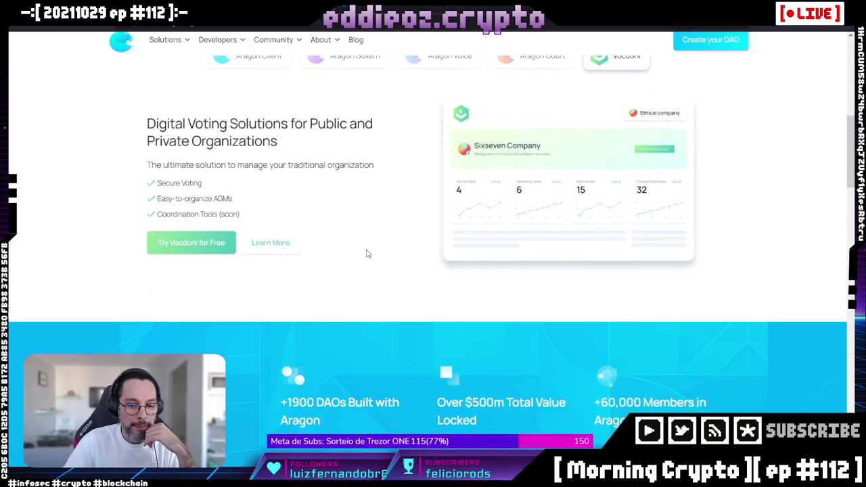
{"action": "scroll", "coordinate": [368, 244], "scroll_direction": "up", "scroll_amount": 7}
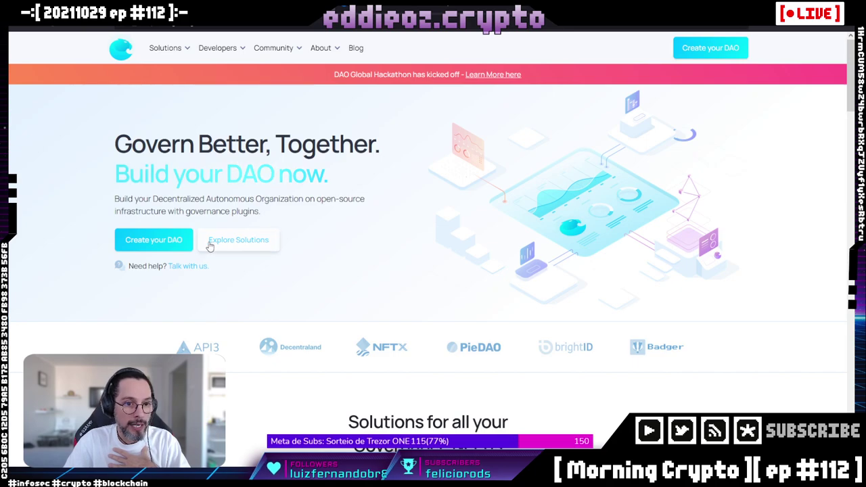
{"action": "left_click", "coordinate": [153, 245]}
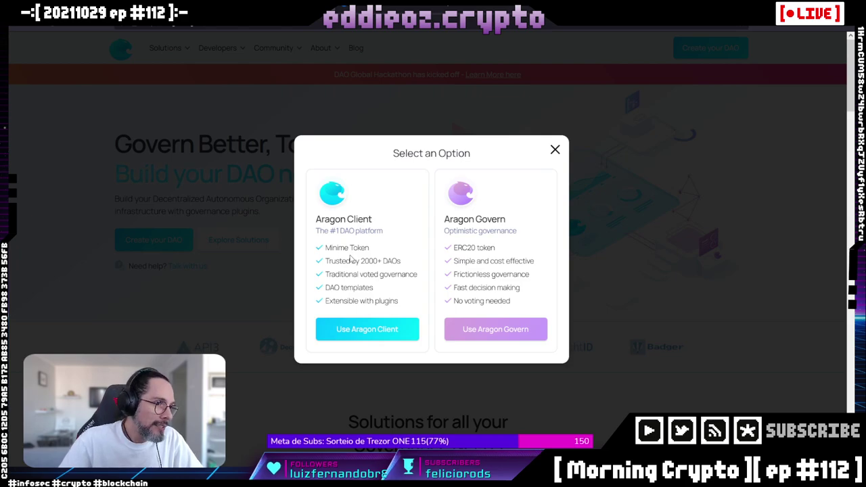
Open Aragon Client and connect the MetaMask wallet on the Mumbai testnet.
{"action": "left_click", "coordinate": [357, 337]}
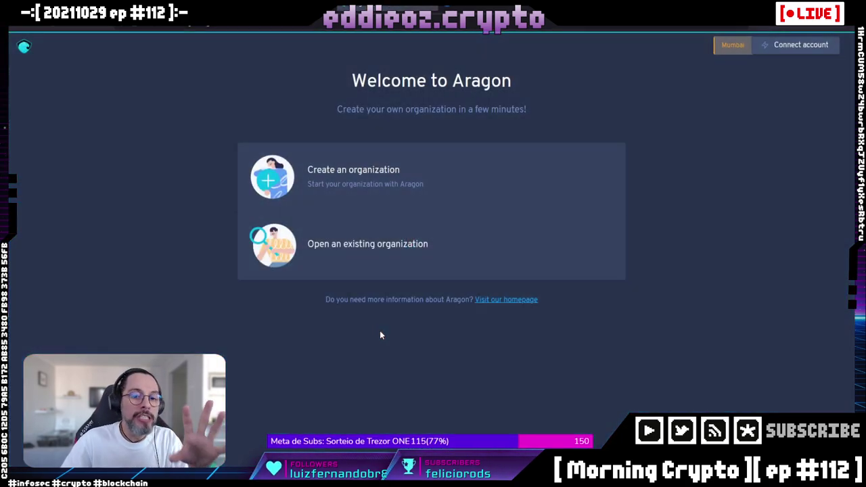
{"action": "left_click", "coordinate": [343, 196]}
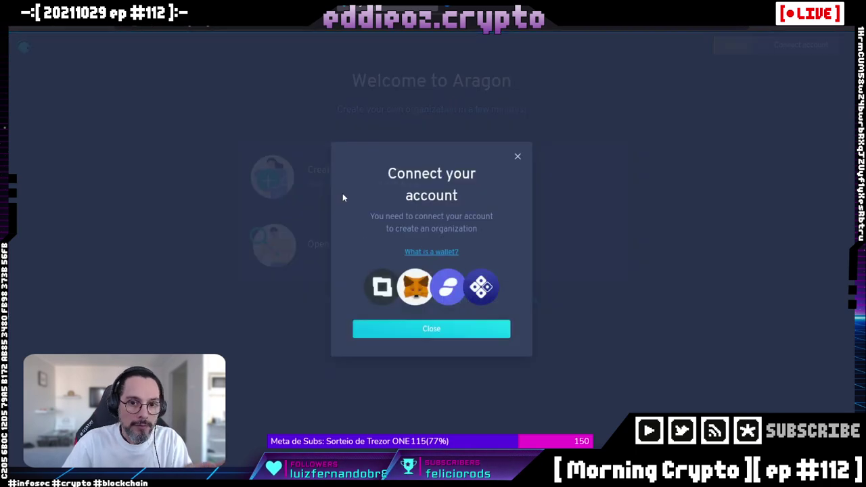
{"action": "left_click", "coordinate": [789, 113]}
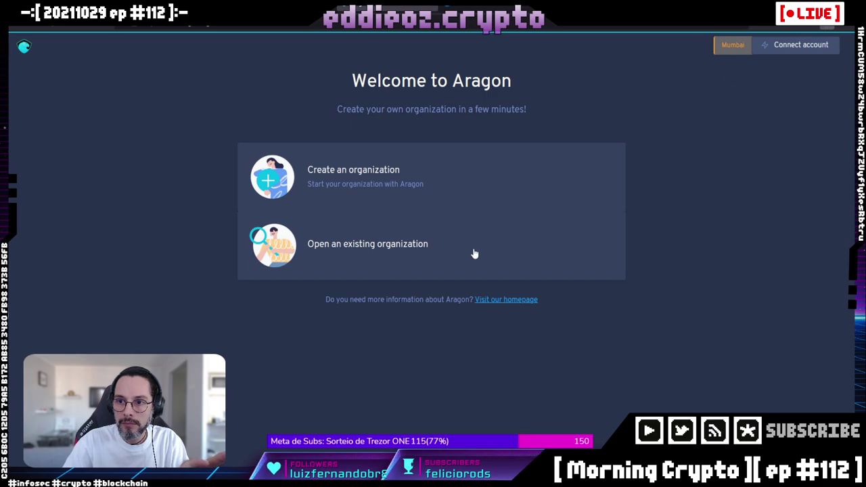
{"action": "left_click", "coordinate": [359, 186]}
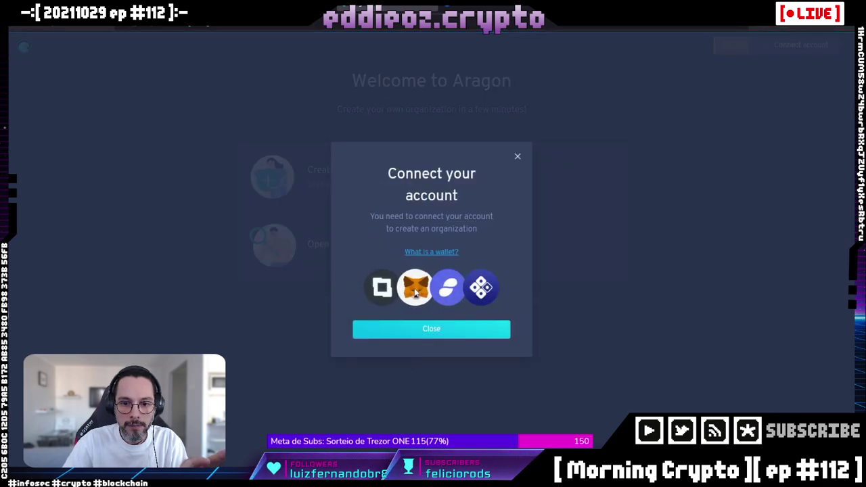
{"action": "left_click", "coordinate": [771, 59]}
{"action": "left_click", "coordinate": [784, 46]}
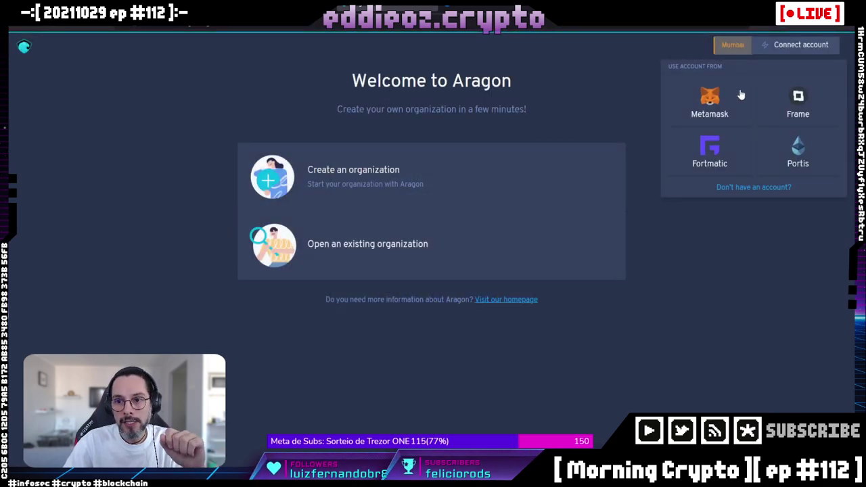
{"action": "left_click", "coordinate": [707, 105]}
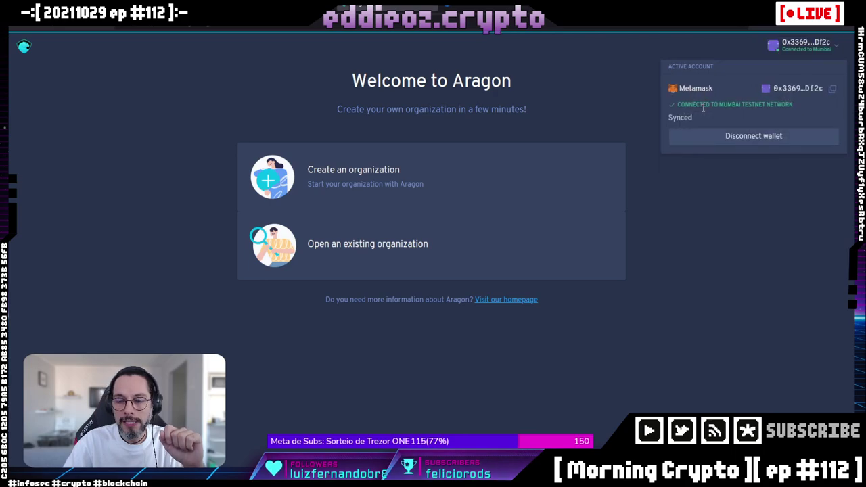
{"action": "left_click", "coordinate": [729, 190]}
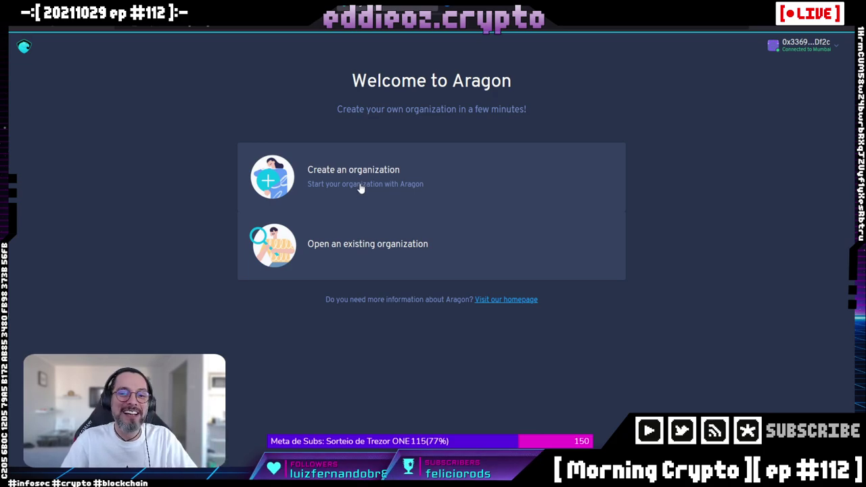
Start a new organization and browse the templates from Company through Dandelion and back.
{"action": "left_click", "coordinate": [360, 186]}
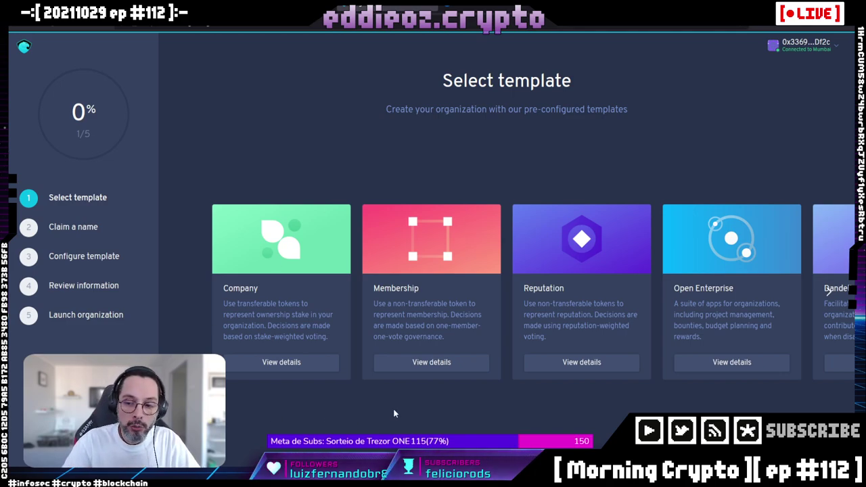
{"action": "left_click", "coordinate": [829, 291]}
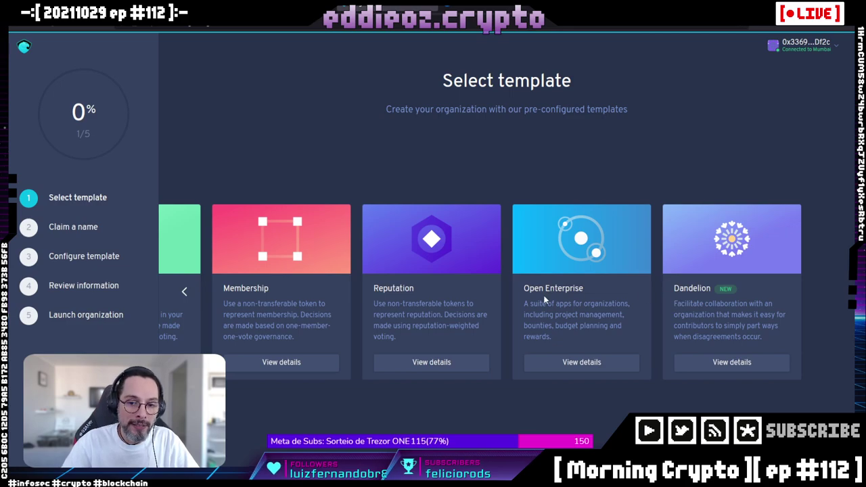
{"action": "left_click", "coordinate": [183, 291]}
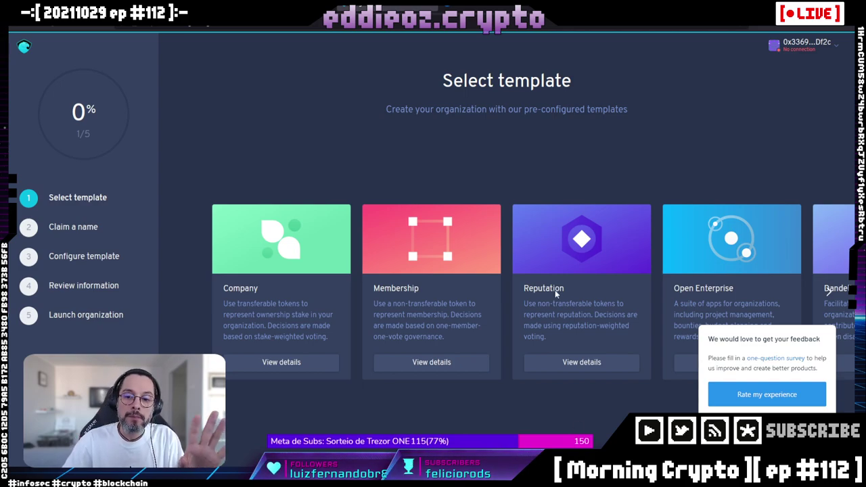
Open the Reputation template's details listing Voting, Tokens, Finance and optional Agent.
{"action": "left_click", "coordinate": [567, 366]}
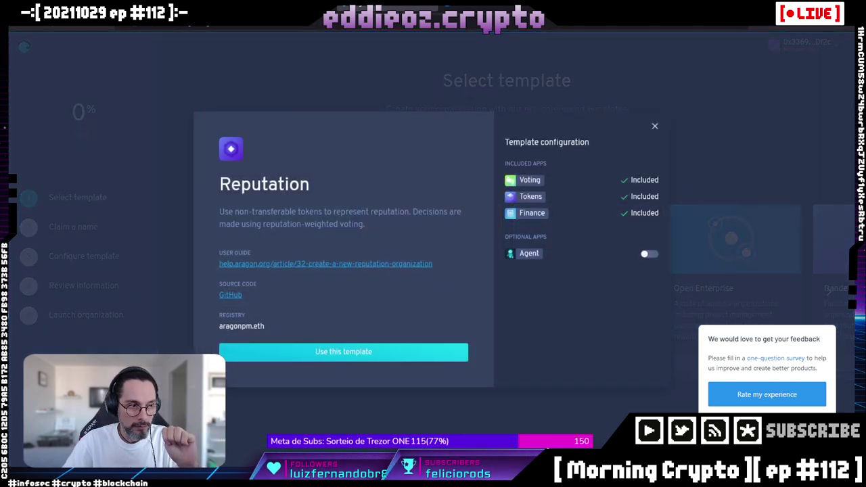
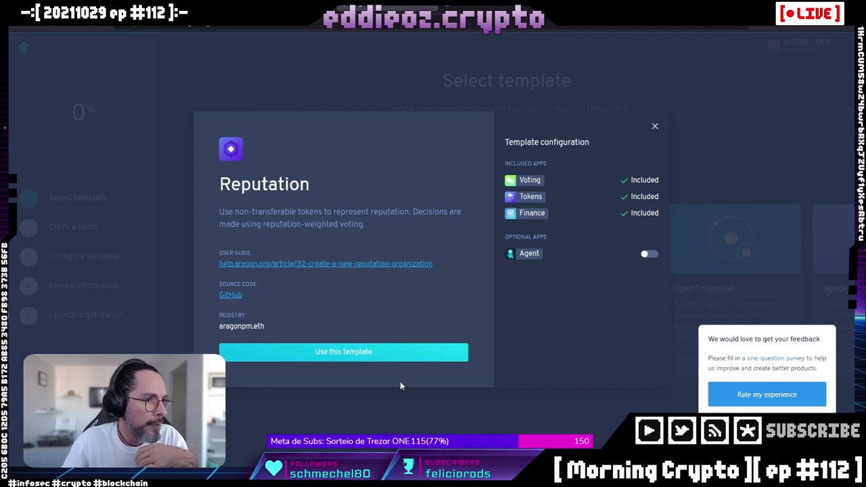
Start over after the template loading error and reconnect the Metamask wallet on Mumbai.
{"action": "left_click", "coordinate": [363, 355]}
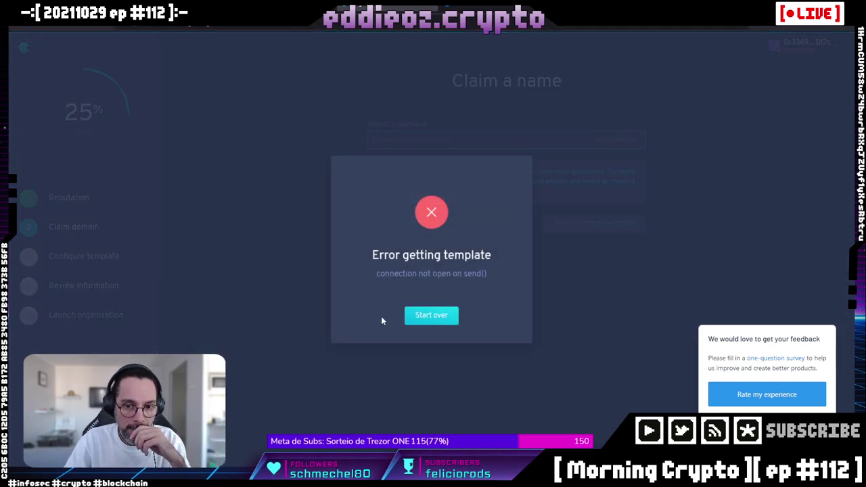
{"action": "left_click", "coordinate": [428, 317]}
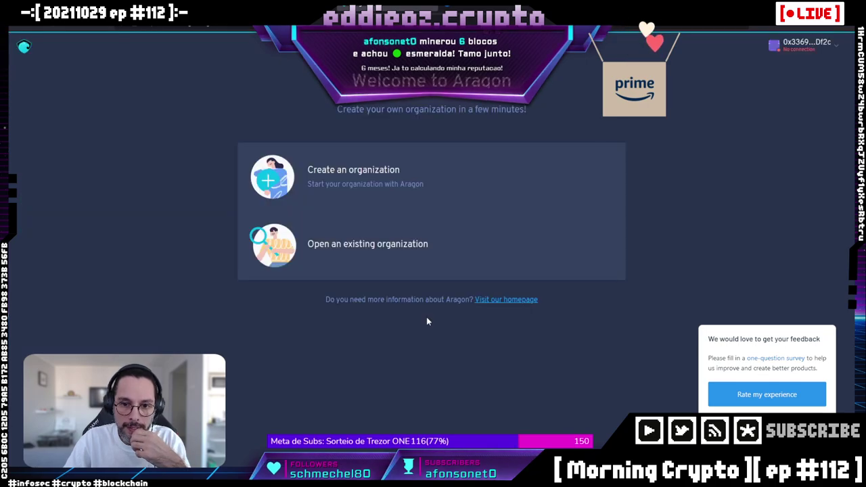
{"action": "left_click", "coordinate": [805, 43]}
{"action": "left_click", "coordinate": [740, 169]}
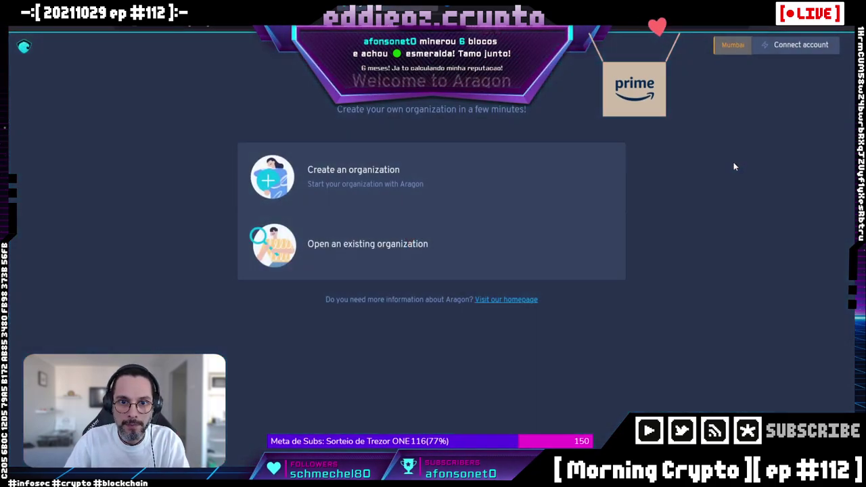
{"action": "left_click", "coordinate": [784, 46]}
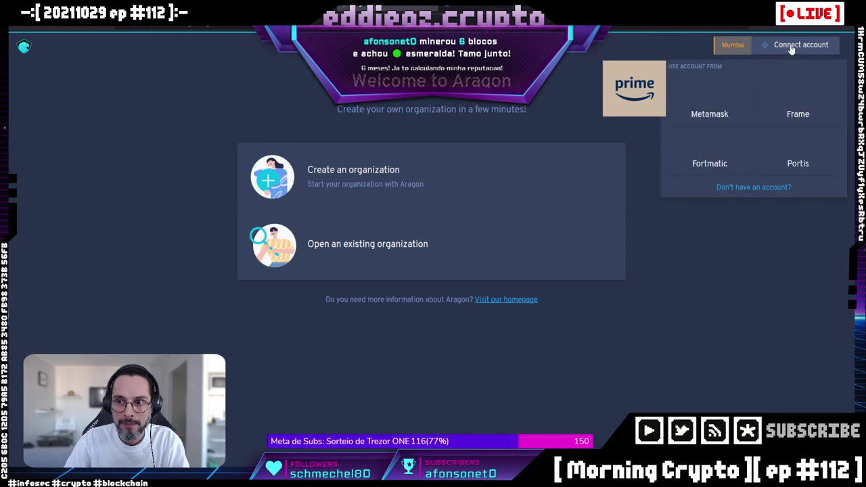
{"action": "left_click", "coordinate": [710, 100]}
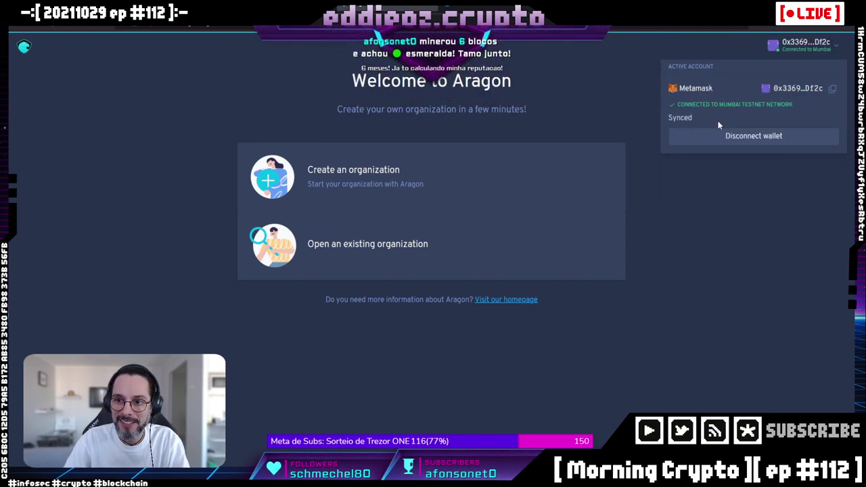
Begin a new organization, reopen the Reputation template details and include the optional Agent app.
{"action": "left_click", "coordinate": [343, 186]}
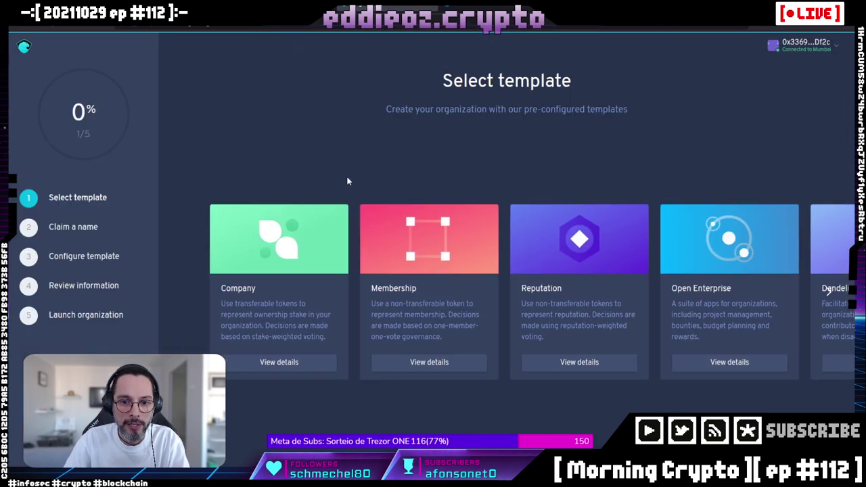
{"action": "left_click", "coordinate": [586, 361]}
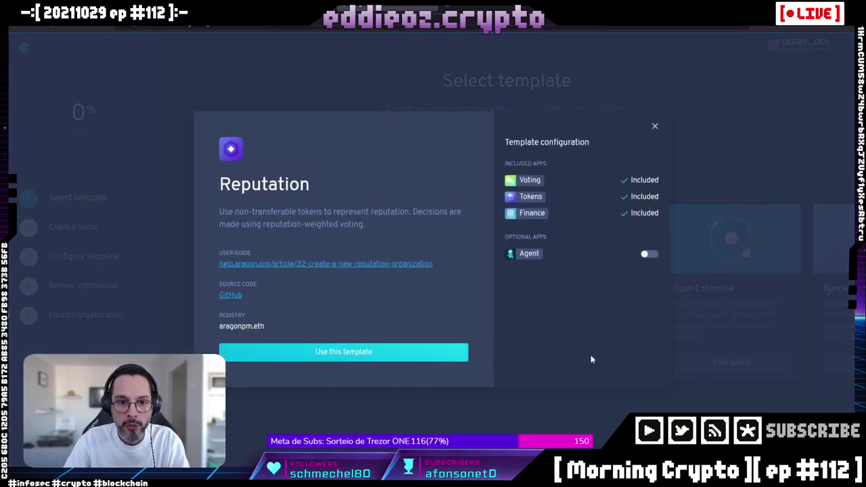
{"action": "left_click", "coordinate": [330, 353]}
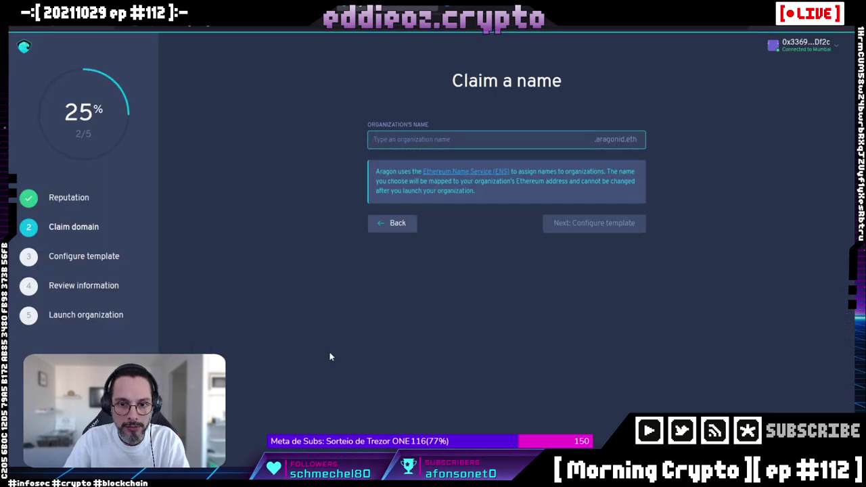
{"action": "left_click", "coordinate": [390, 222]}
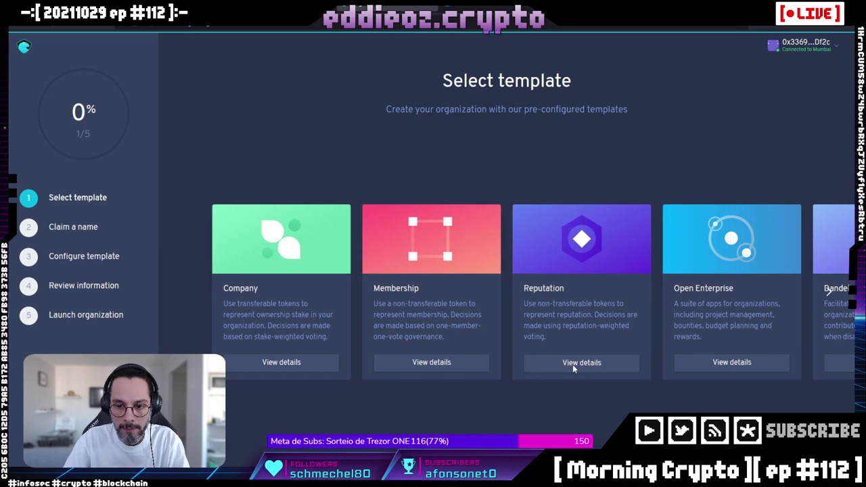
{"action": "left_click", "coordinate": [572, 362]}
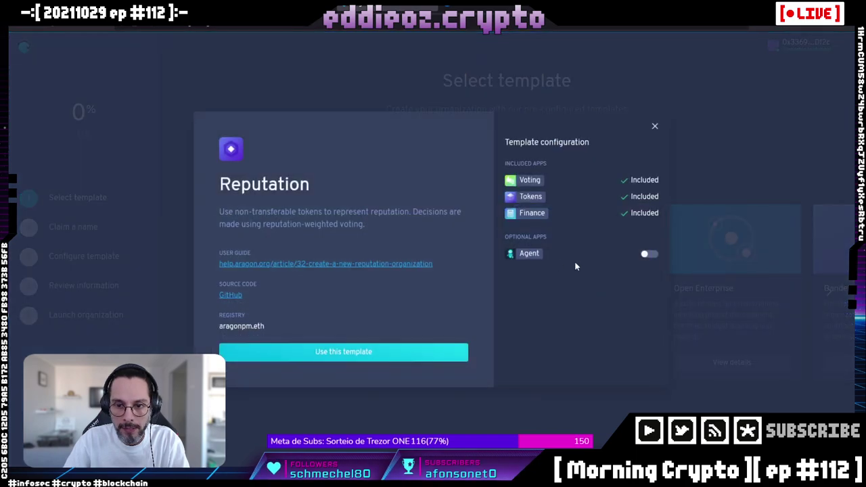
{"action": "left_click", "coordinate": [647, 255]}
Use the Reputation template, enter the organization name mctest1, and continue to configuration.
{"action": "left_click", "coordinate": [305, 354]}
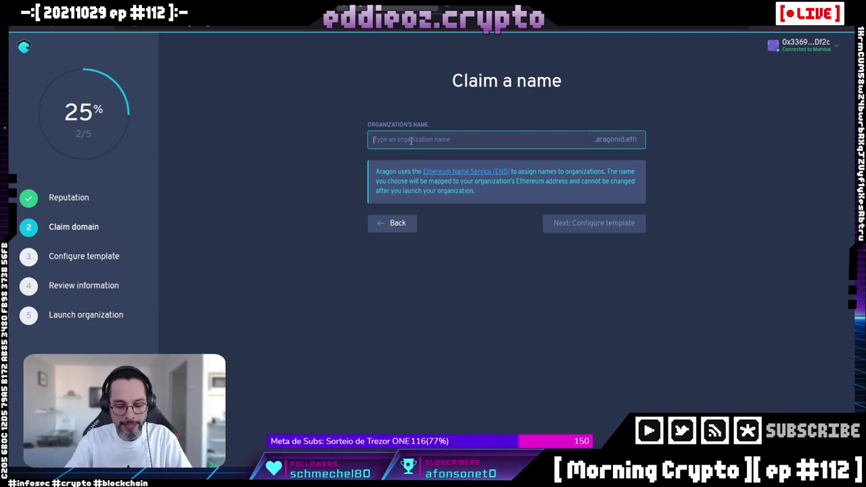
{"action": "type", "text": "mo"}
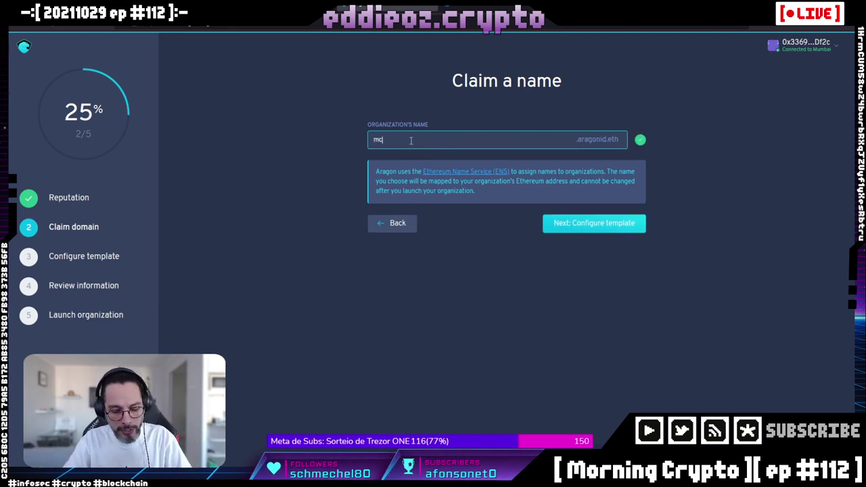
{"action": "type", "text": "test"}
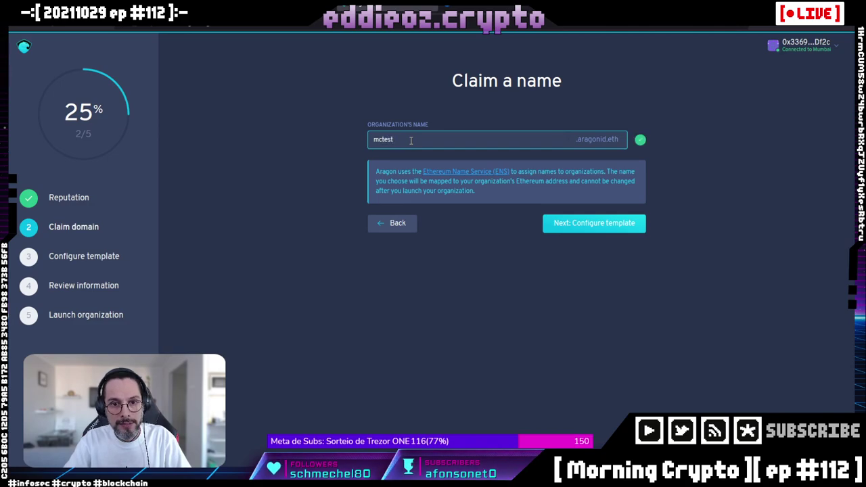
{"action": "type", "text": "1"}
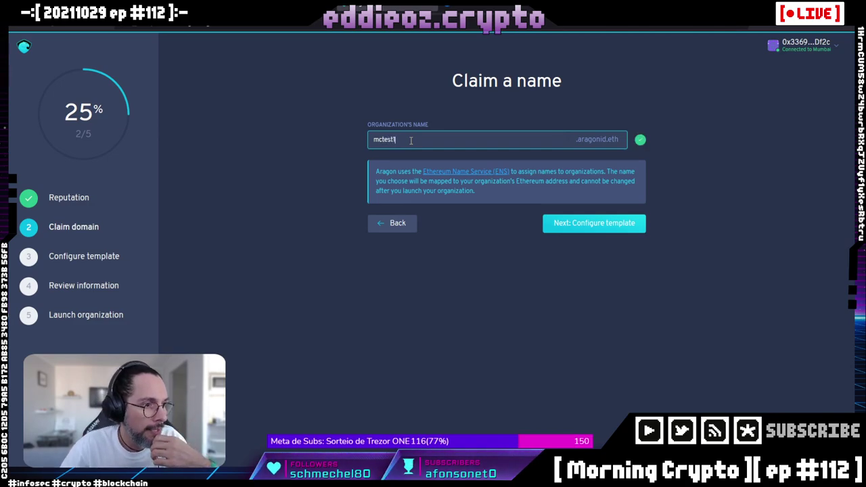
{"action": "left_click", "coordinate": [556, 224]}
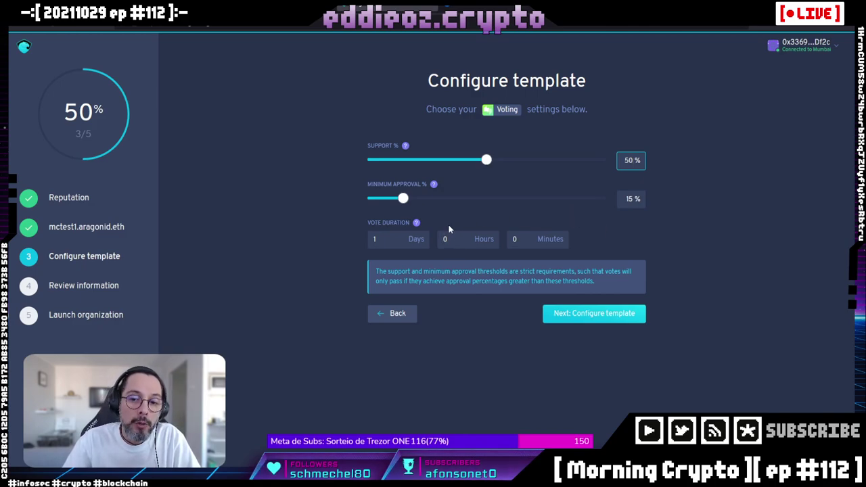
Change the vote duration from 1 day to 0 days and 5 minutes.
{"action": "left_click", "coordinate": [373, 239]}
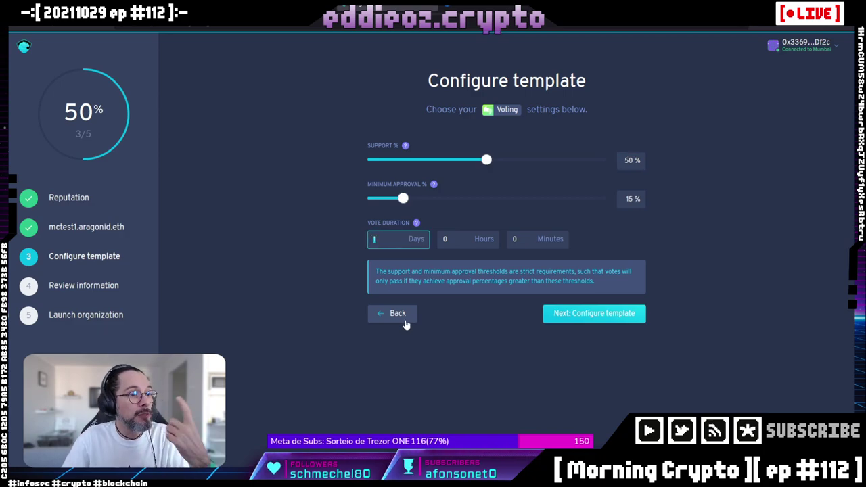
{"action": "key", "text": "BackSpace"}
{"action": "type", "text": "5"}
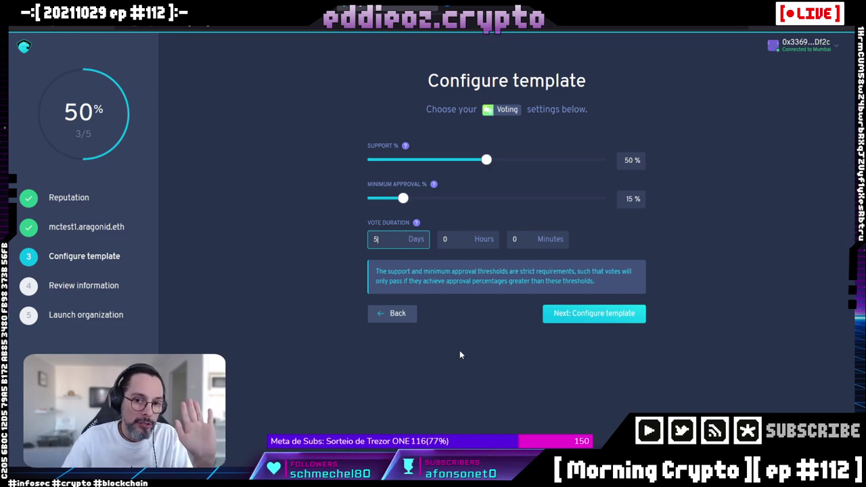
{"action": "key", "text": "BackSpace"}
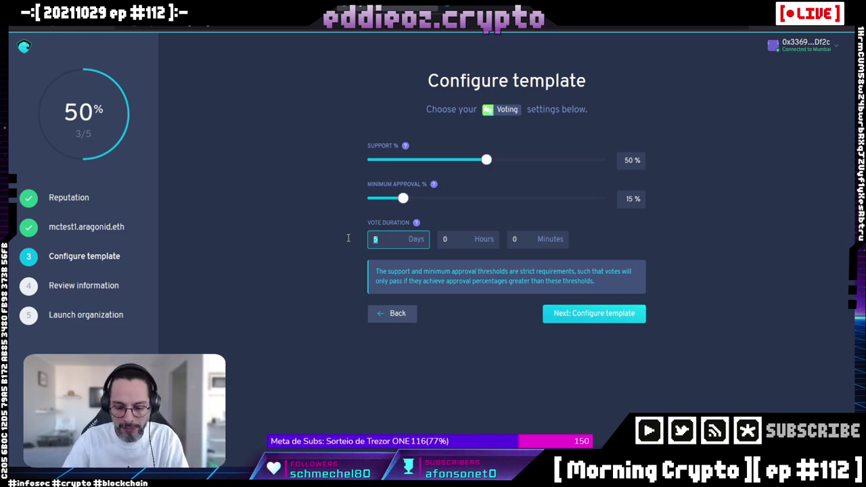
{"action": "left_click", "coordinate": [514, 238]}
{"action": "type", "text": "5"}
{"action": "left_click", "coordinate": [439, 379]}
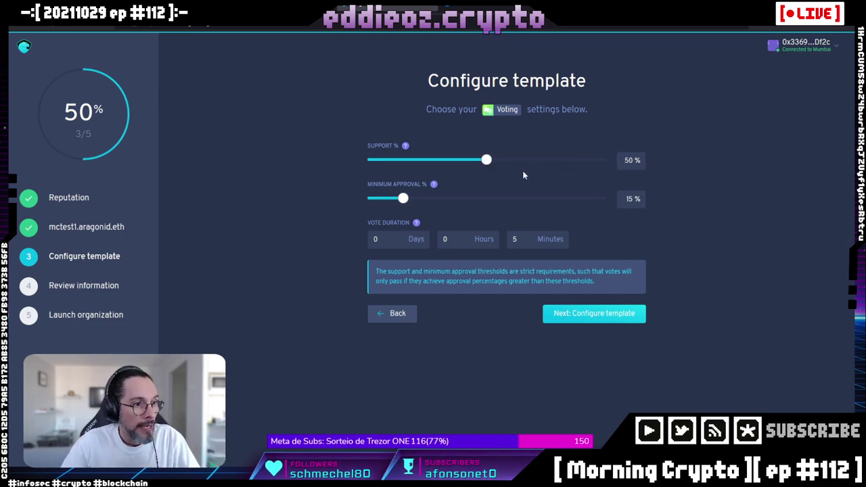
Adjust the Support and Minimum approval sliders, settling on 50% support and 15% minimum approval.
{"action": "mouse_move", "coordinate": [486, 160]}
{"action": "left_mouse_down"}
{"action": "mouse_move", "coordinate": [581, 161]}
{"action": "mouse_move", "coordinate": [370, 159]}
{"action": "mouse_move", "coordinate": [432, 152]}
{"action": "mouse_move", "coordinate": [486, 165]}
{"action": "left_mouse_up"}
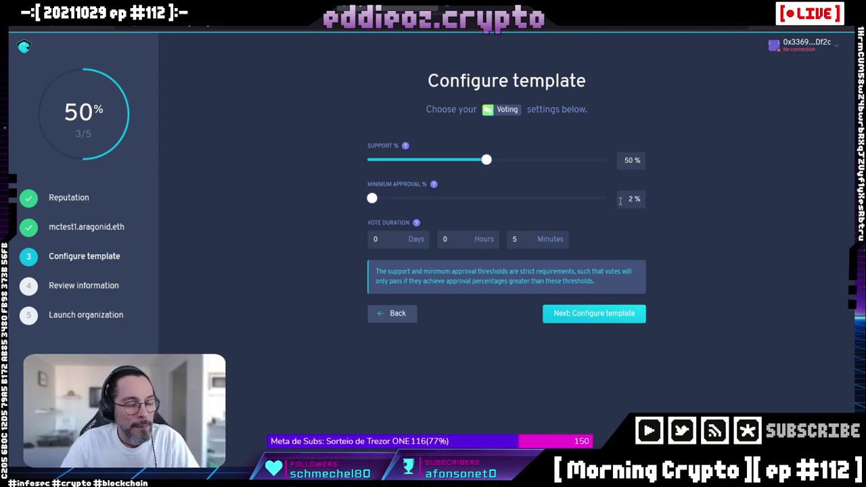
{"action": "left_click_drag", "start_coordinate": [372, 198], "coordinate": [396, 201]}
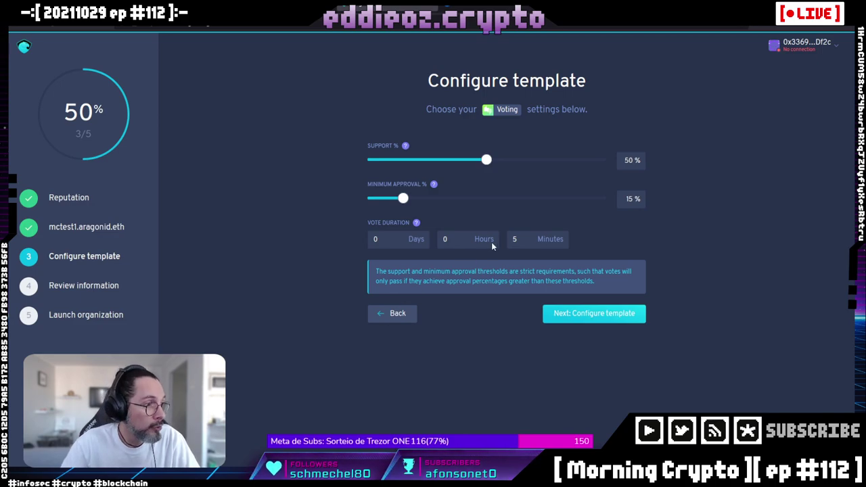
{"action": "left_click", "coordinate": [487, 163]}
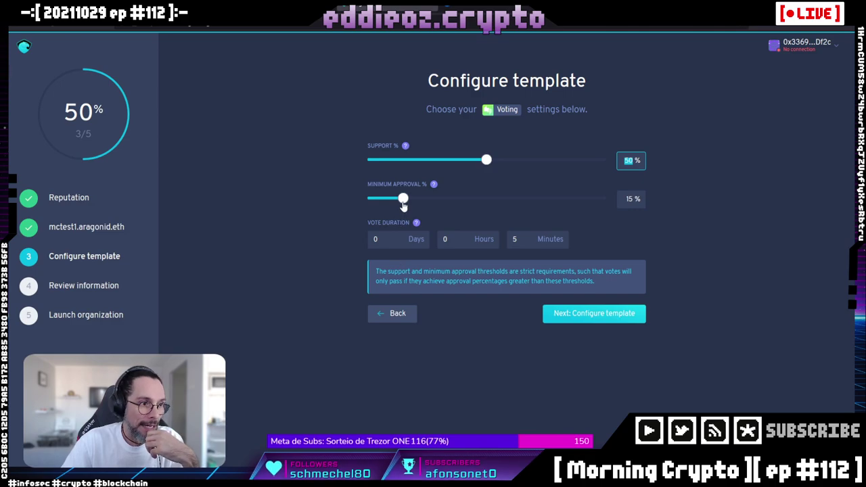
{"action": "mouse_move", "coordinate": [404, 201]}
{"action": "left_mouse_down"}
{"action": "mouse_move", "coordinate": [475, 201]}
{"action": "mouse_move", "coordinate": [401, 200]}
{"action": "left_mouse_up"}
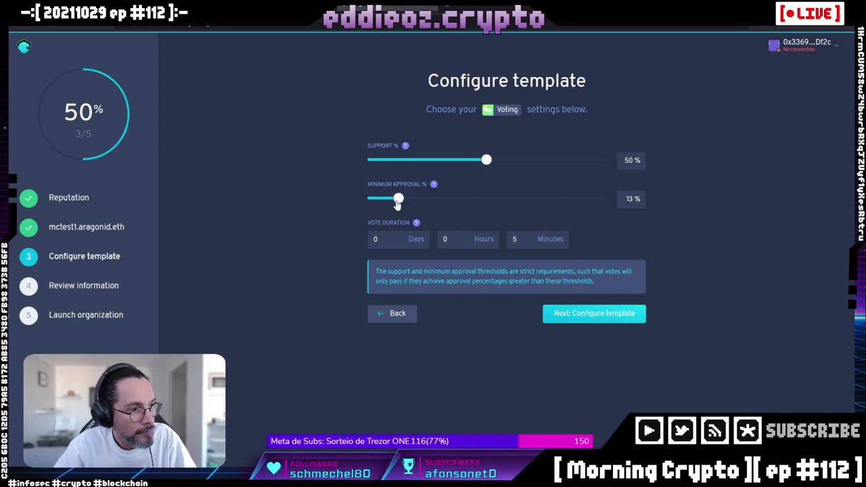
{"action": "left_click_drag", "start_coordinate": [398, 201], "coordinate": [403, 200]}
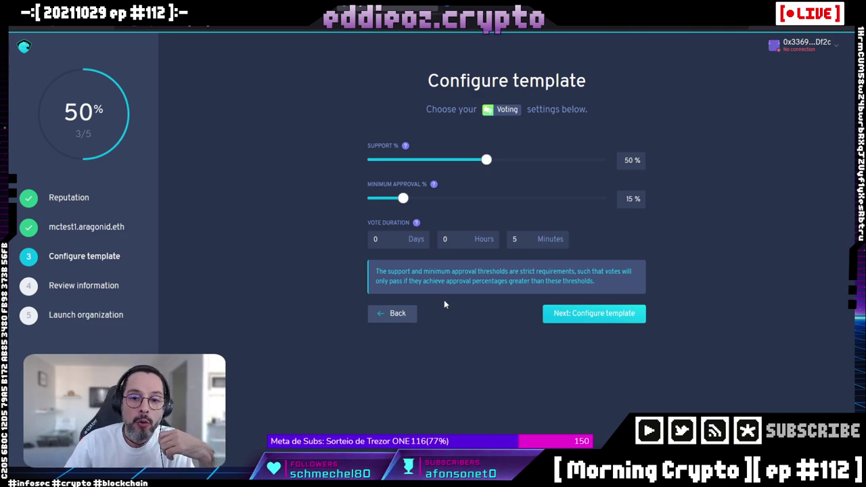
{"action": "left_click_drag", "start_coordinate": [403, 198], "coordinate": [452, 201]}
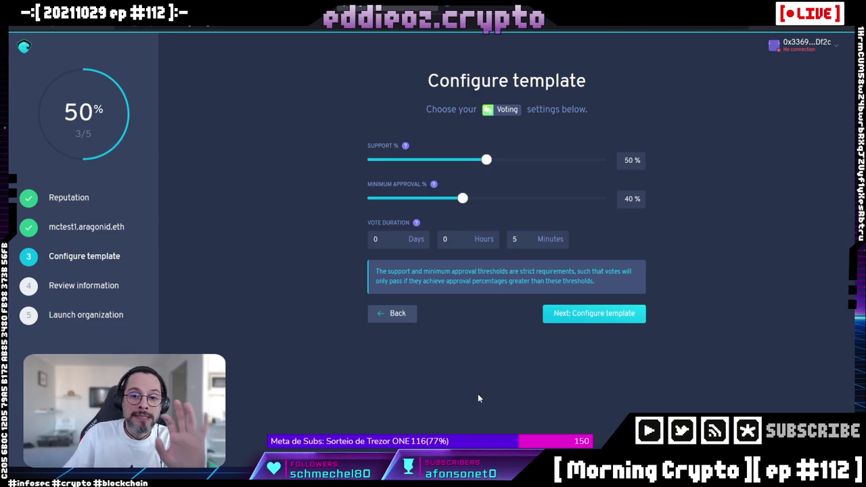
{"action": "left_click_drag", "start_coordinate": [462, 199], "coordinate": [402, 198]}
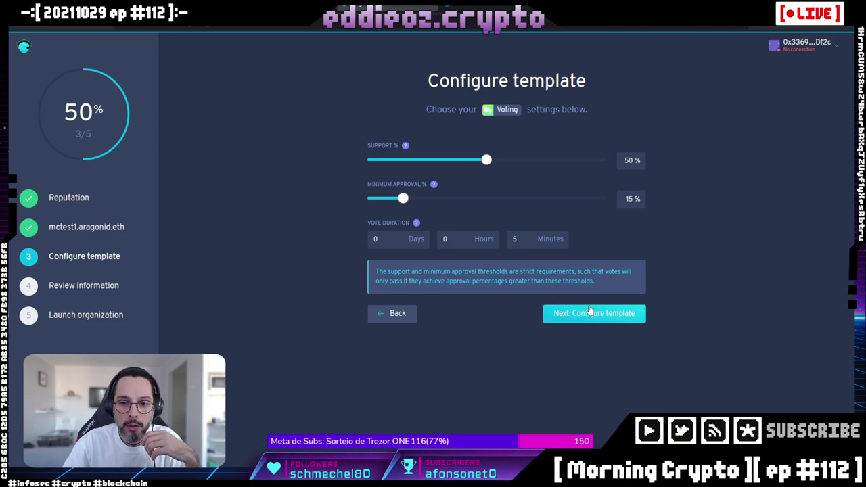
{"action": "key", "text": "Tab"}
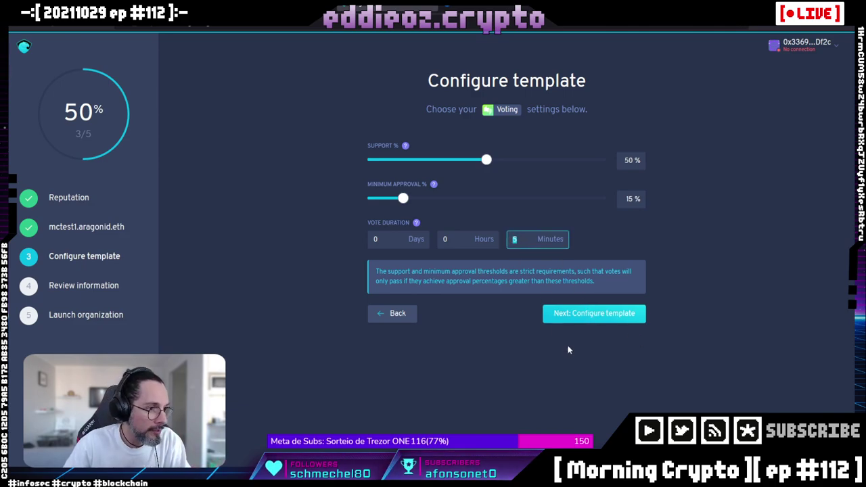
Advance past voting settings, then disconnect the wallet, reconnect Metamask, and disconnect it again.
{"action": "left_click", "coordinate": [593, 313]}
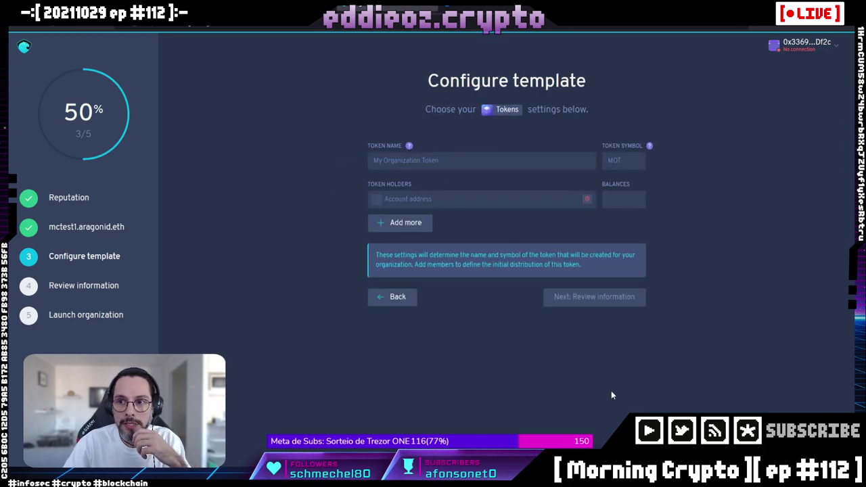
{"action": "left_click", "coordinate": [796, 47]}
{"action": "left_click", "coordinate": [750, 124]}
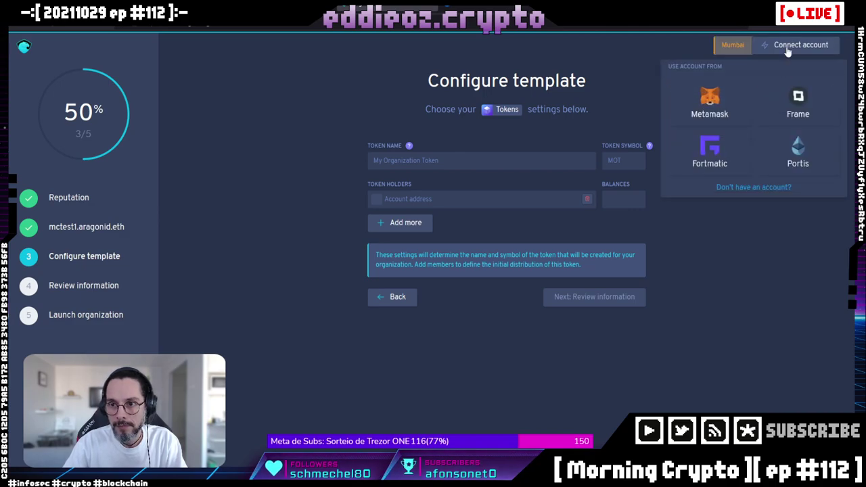
{"action": "left_click", "coordinate": [764, 60]}
{"action": "left_click", "coordinate": [775, 49]}
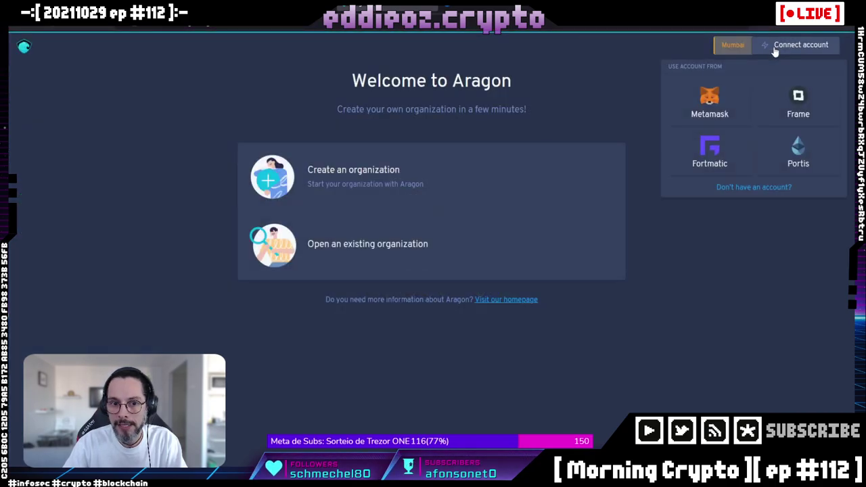
{"action": "left_click", "coordinate": [718, 101]}
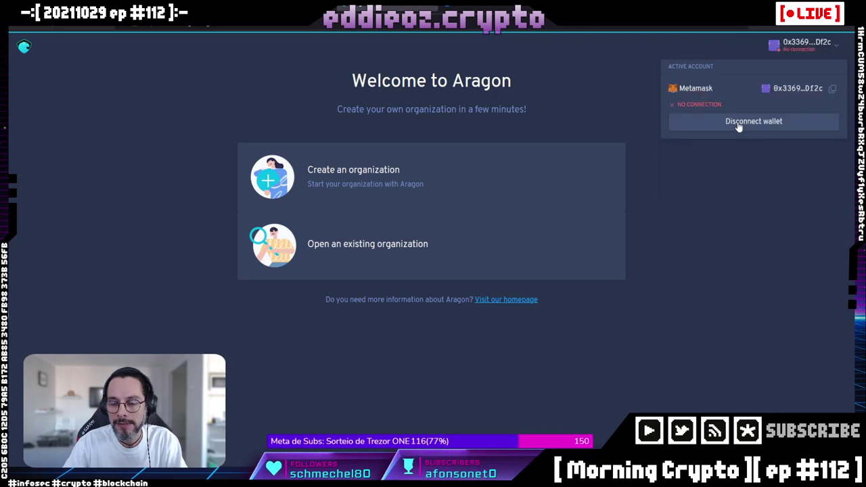
{"action": "left_click", "coordinate": [735, 123]}
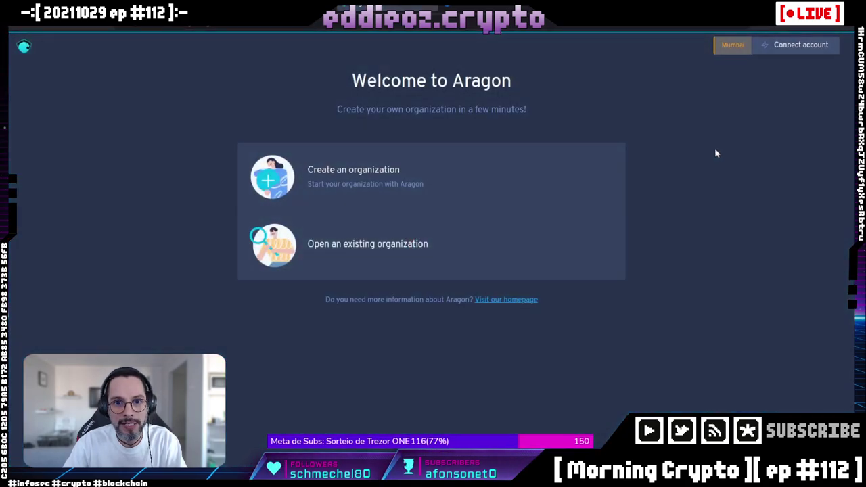
Reconnect Metamask on Mumbai, start a new organization and choose the Reputation template.
{"action": "left_click", "coordinate": [787, 48]}
{"action": "left_click", "coordinate": [710, 101]}
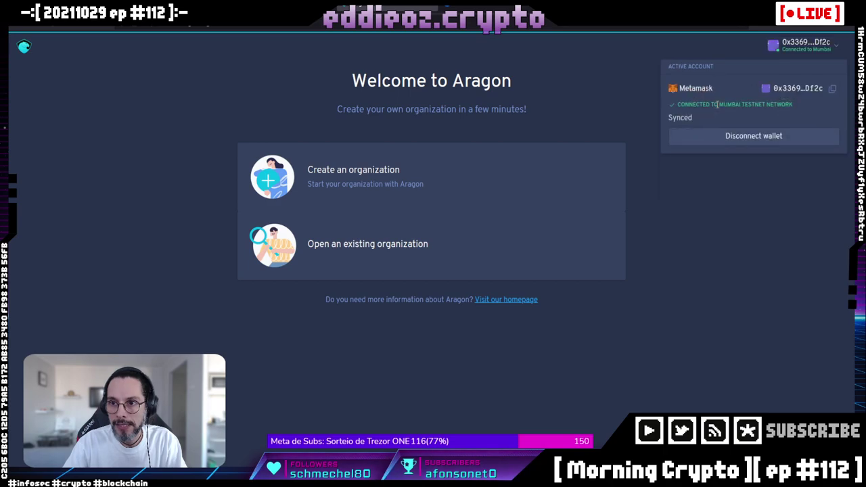
{"action": "left_click", "coordinate": [352, 174]}
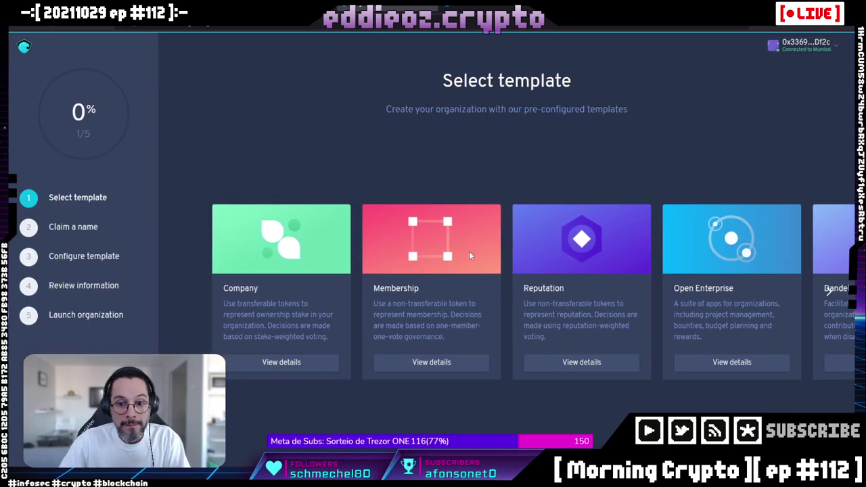
{"action": "left_click", "coordinate": [575, 364]}
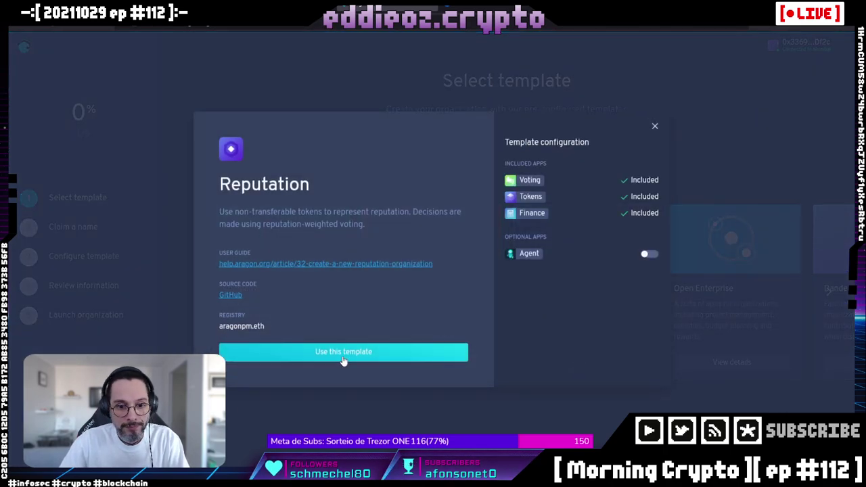
{"action": "left_click", "coordinate": [413, 349]}
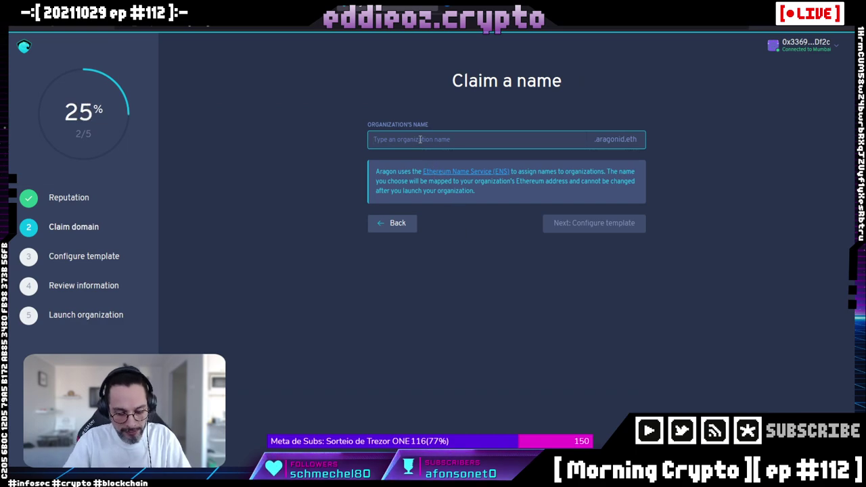
Name the organization mctest1, set a 5-minute vote duration, then step back a page.
{"action": "type", "text": "mctest"}
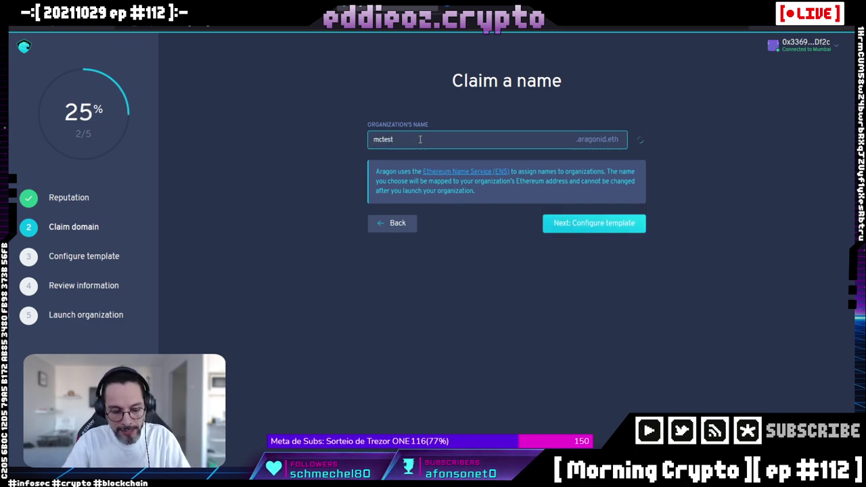
{"action": "type", "text": "1"}
{"action": "left_click", "coordinate": [590, 223]}
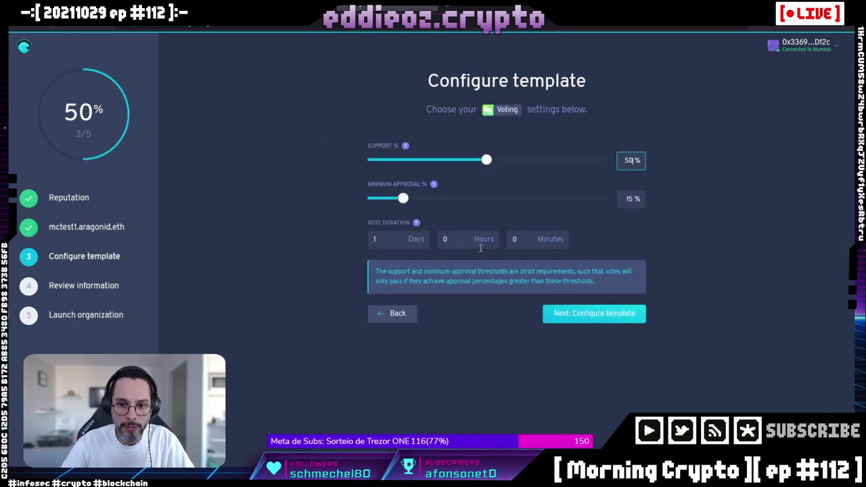
{"action": "left_click", "coordinate": [389, 242]}
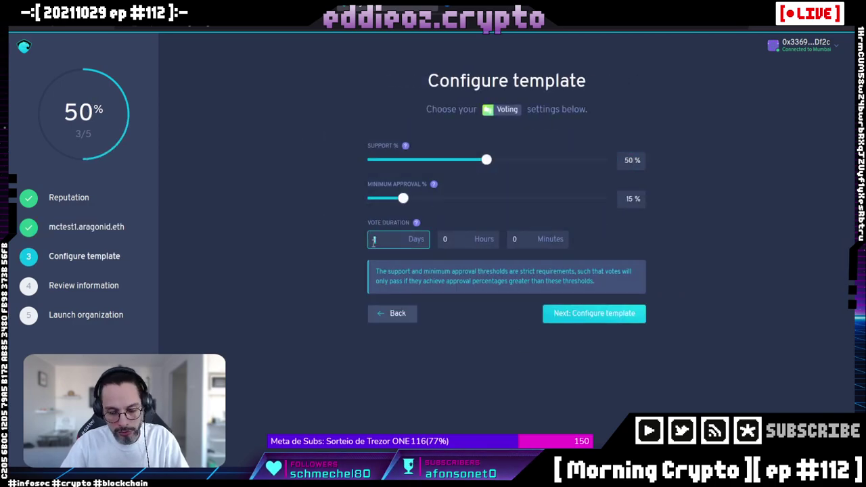
{"action": "left_click", "coordinate": [520, 238]}
{"action": "type", "text": "5"}
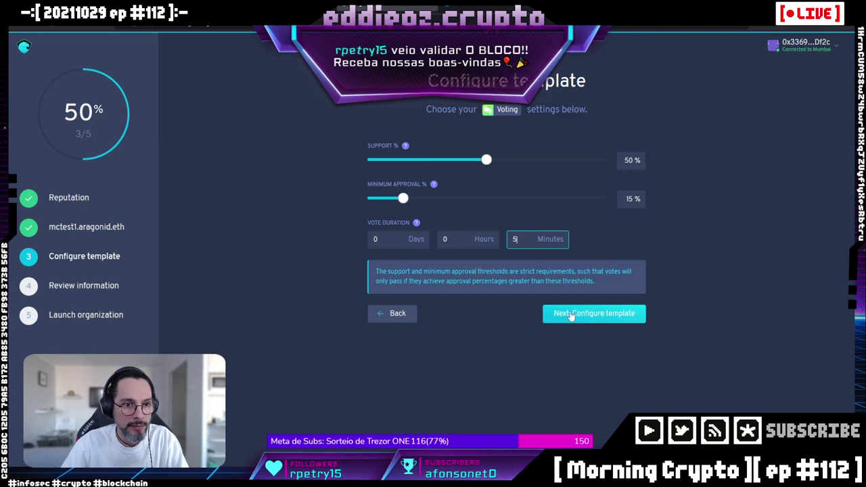
{"action": "left_click", "coordinate": [394, 314]}
Return to template selection, pick Reputation again and enter the name mctest1.
{"action": "left_click", "coordinate": [393, 222]}
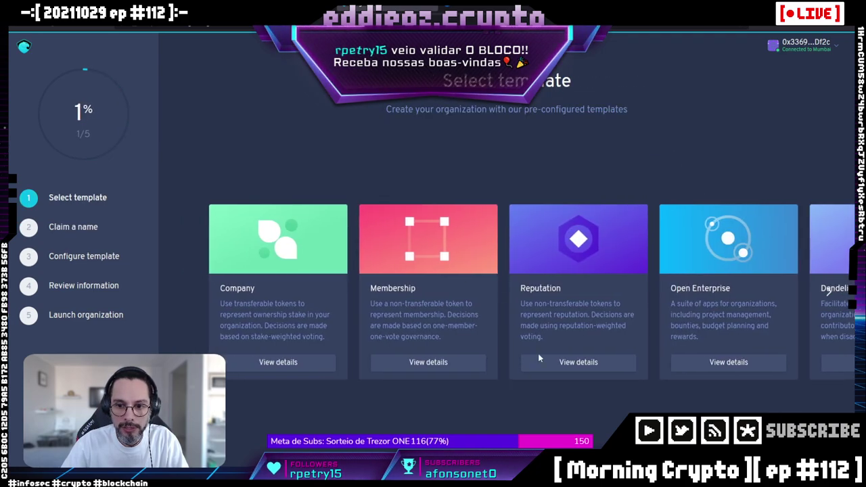
{"action": "left_click", "coordinate": [582, 361]}
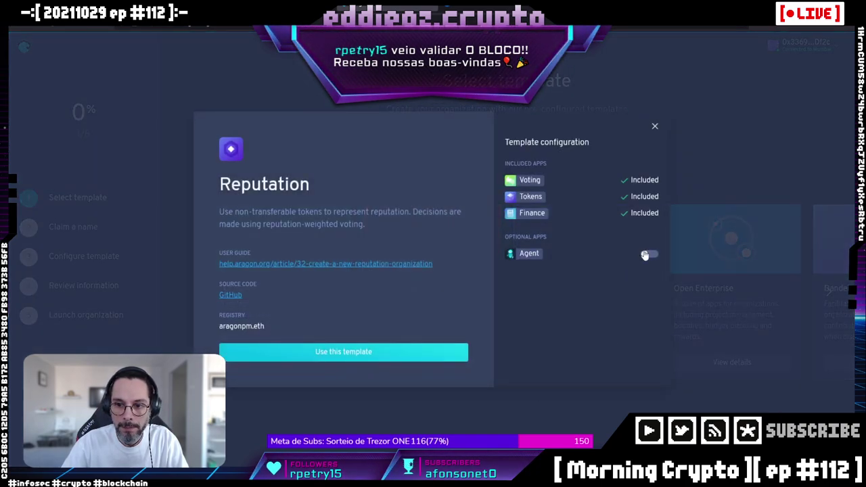
{"action": "left_click", "coordinate": [398, 356]}
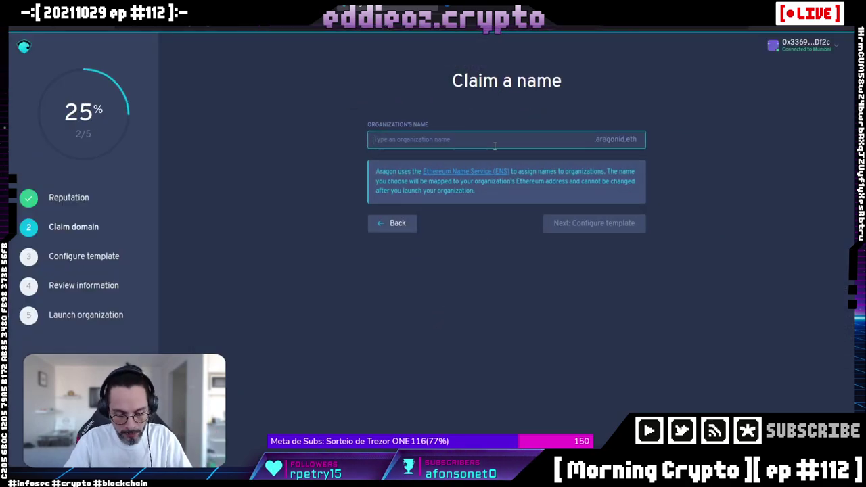
{"action": "type", "text": "mctest1"}
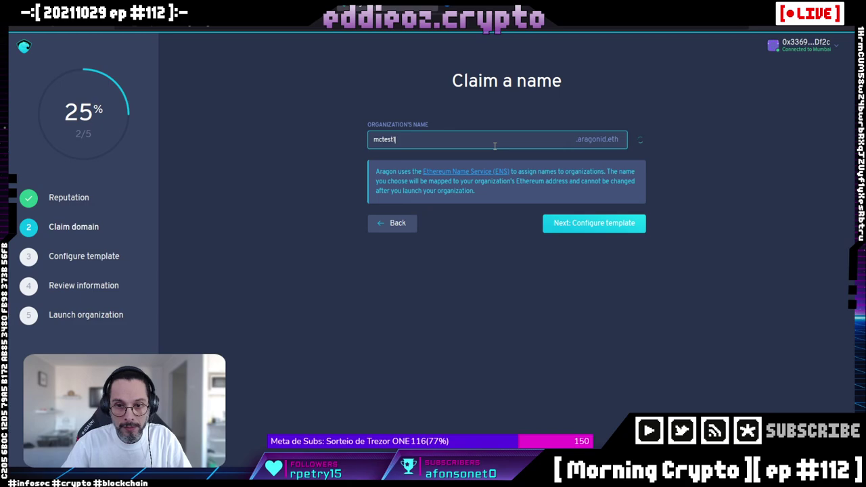
Set the vote duration to 0 days and 5 minutes and continue to token settings.
{"action": "left_click", "coordinate": [553, 221]}
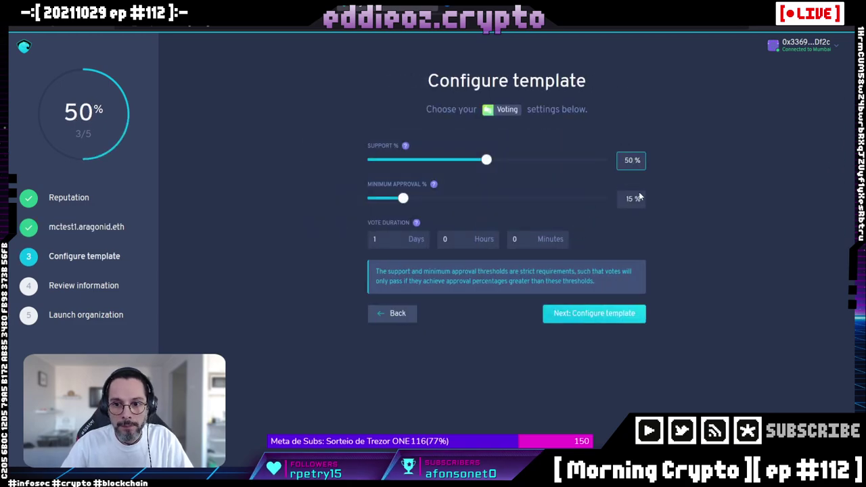
{"action": "left_click", "coordinate": [370, 241]}
{"action": "left_click", "coordinate": [511, 238]}
{"action": "type", "text": "15"}
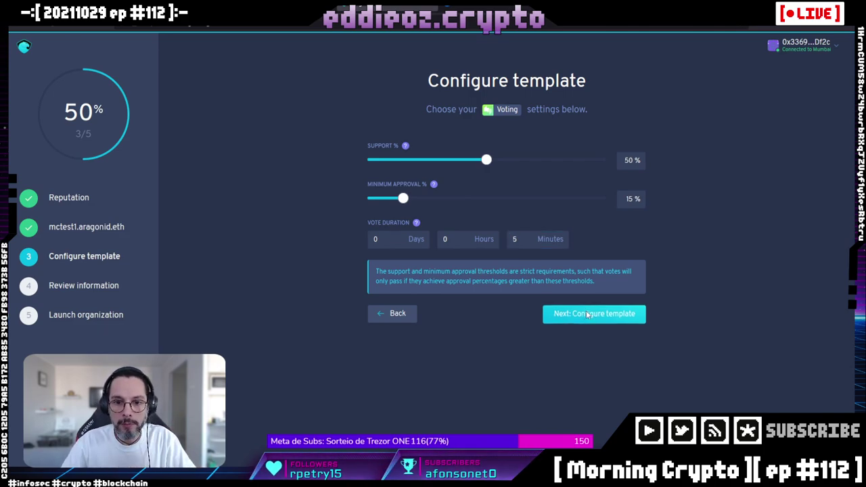
{"action": "left_click", "coordinate": [588, 316]}
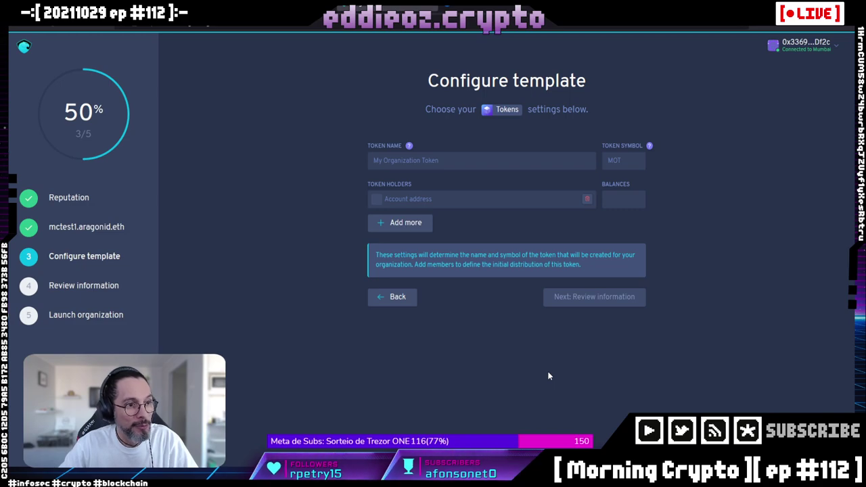
Name the token mctest1 with symbol MCT1.
{"action": "left_click", "coordinate": [403, 162]}
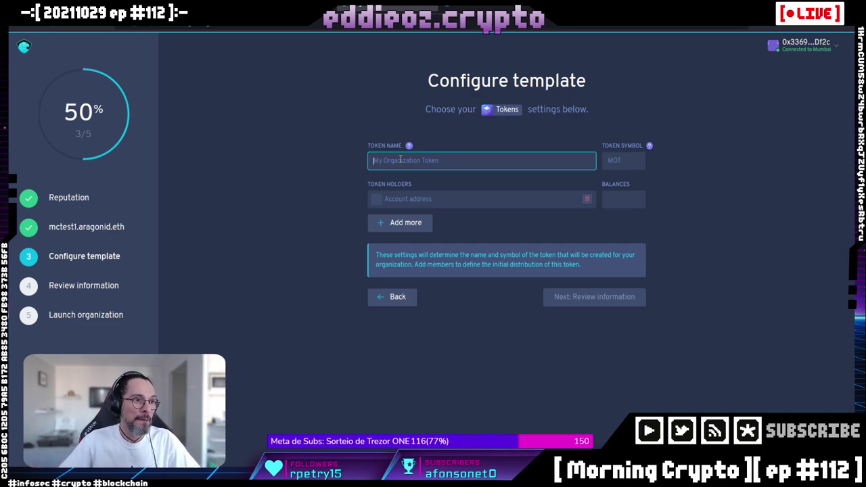
{"action": "type", "text": "mcte"}
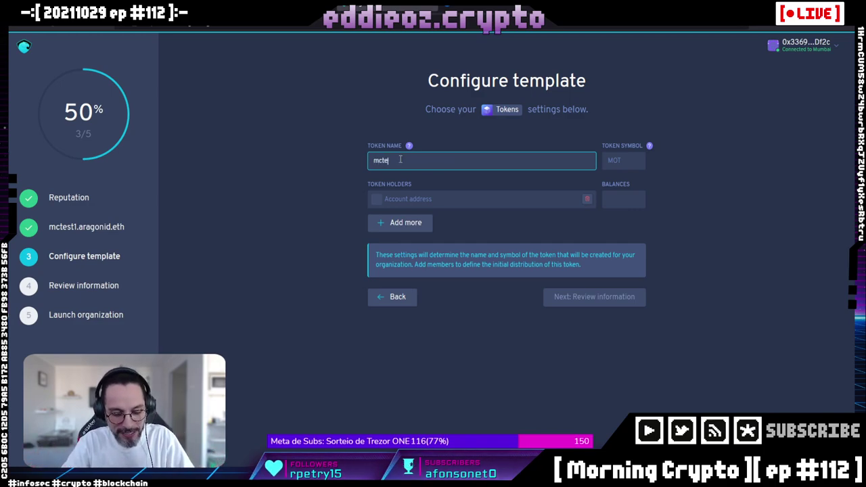
{"action": "type", "text": "st1"}
{"action": "key", "text": "Tab"}
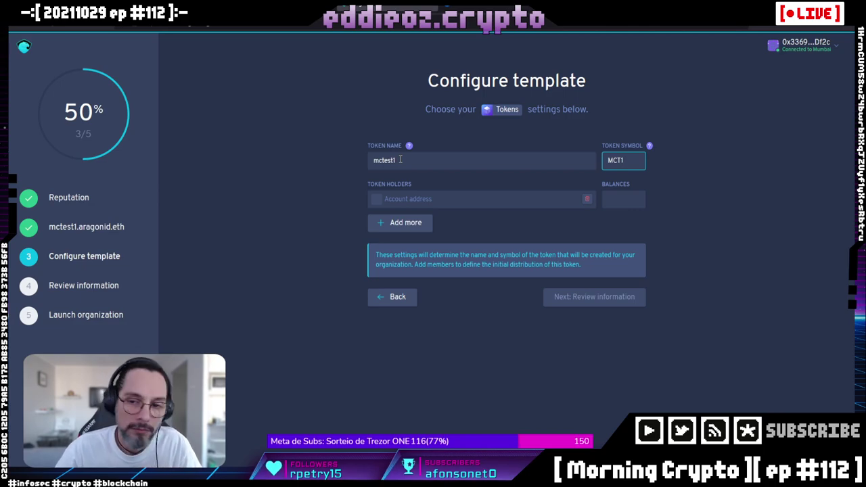
Add the connected wallet address as a token holder with a balance of 6.
{"action": "left_click", "coordinate": [425, 200]}
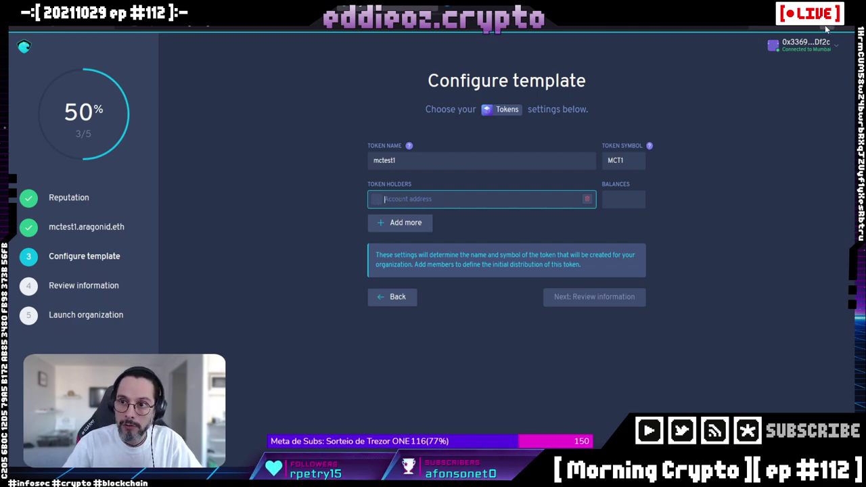
{"action": "left_click", "coordinate": [775, 89]}
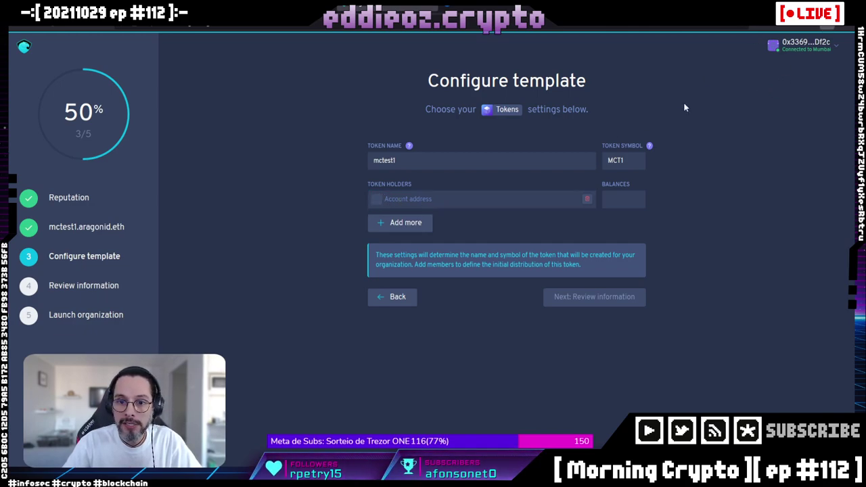
{"action": "left_click", "coordinate": [418, 196]}
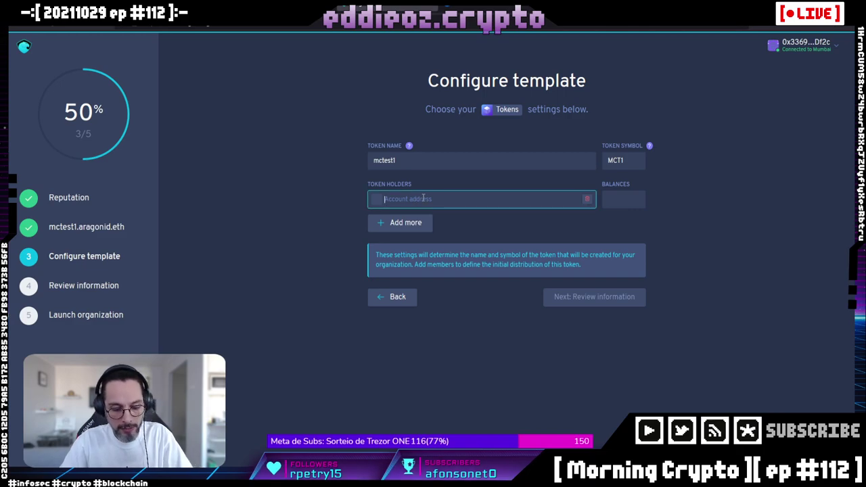
{"action": "type", "text": "0x336942466fD67eCDc1D67d30dAe72646b97bDf2c"}
{"action": "left_click", "coordinate": [622, 200]}
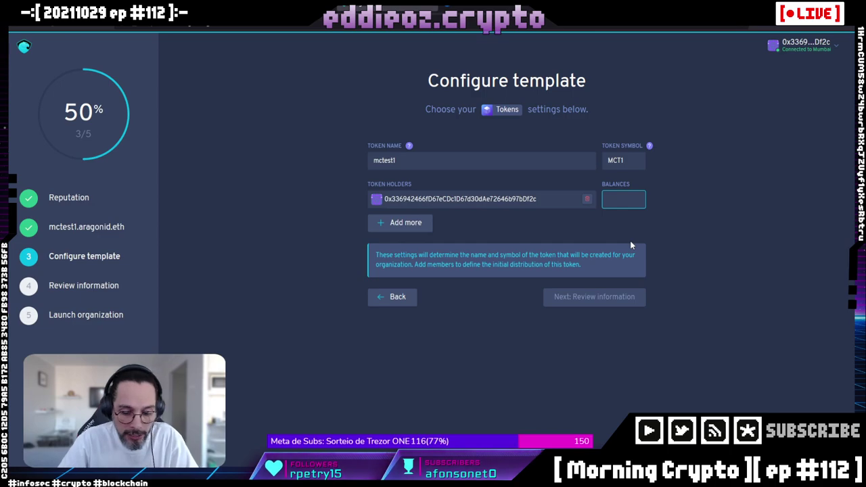
{"action": "type", "text": "6"}
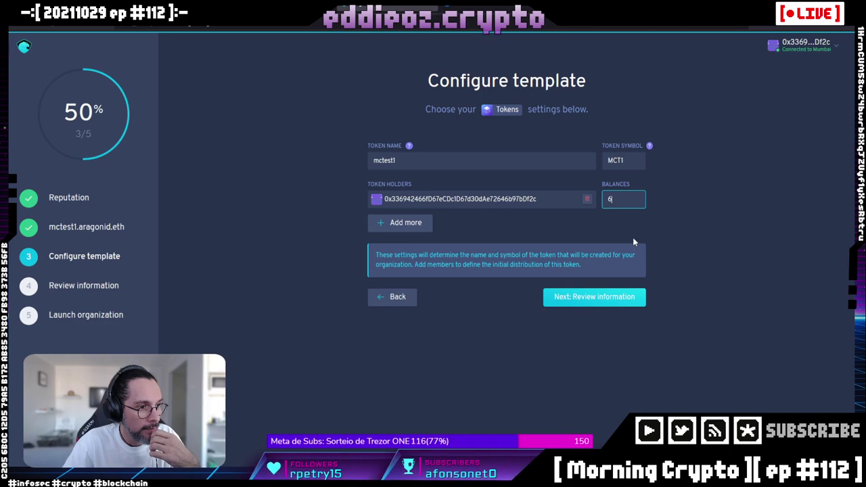
{"action": "left_click", "coordinate": [588, 300]}
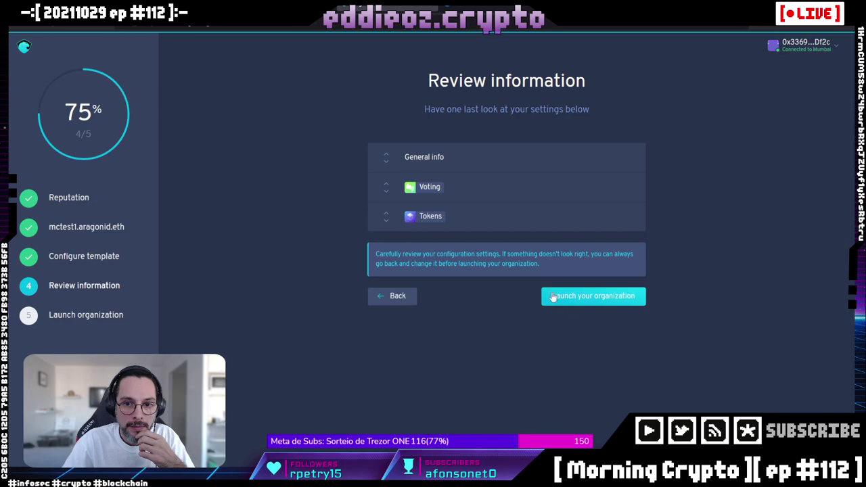
Review the General info, Voting and Tokens summaries, then launch the organization.
{"action": "left_click", "coordinate": [387, 159]}
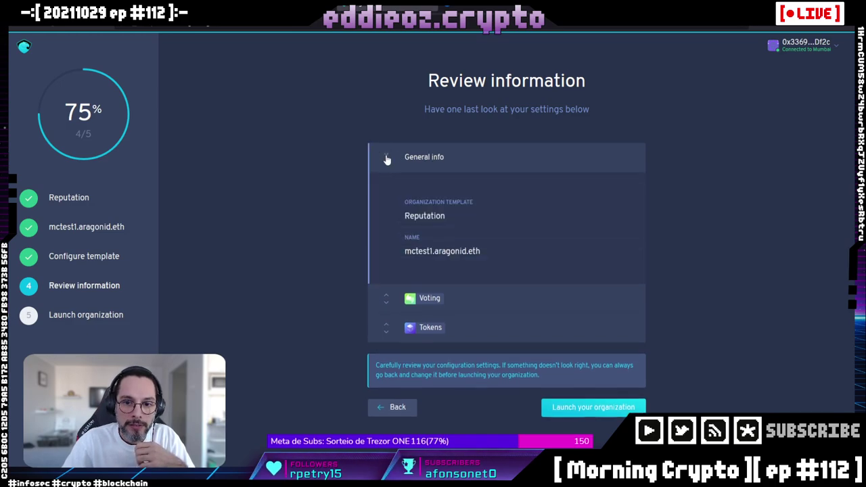
{"action": "left_click", "coordinate": [387, 159]}
{"action": "left_click", "coordinate": [385, 193]}
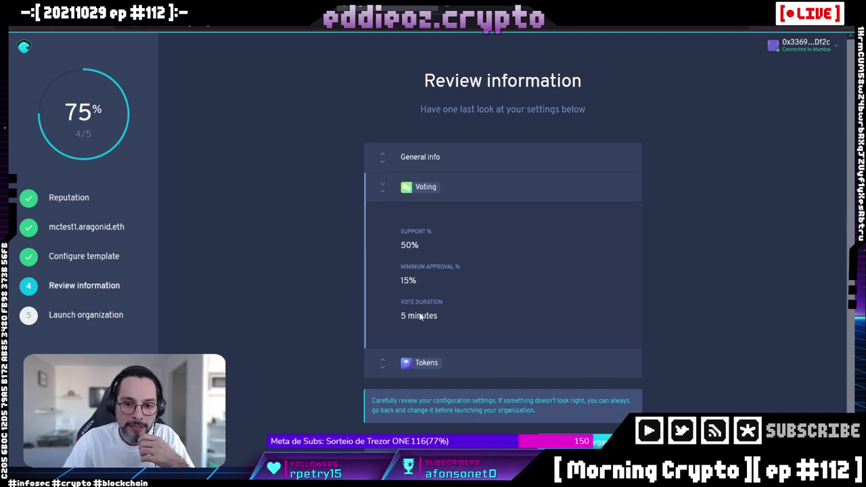
{"action": "left_click", "coordinate": [383, 364]}
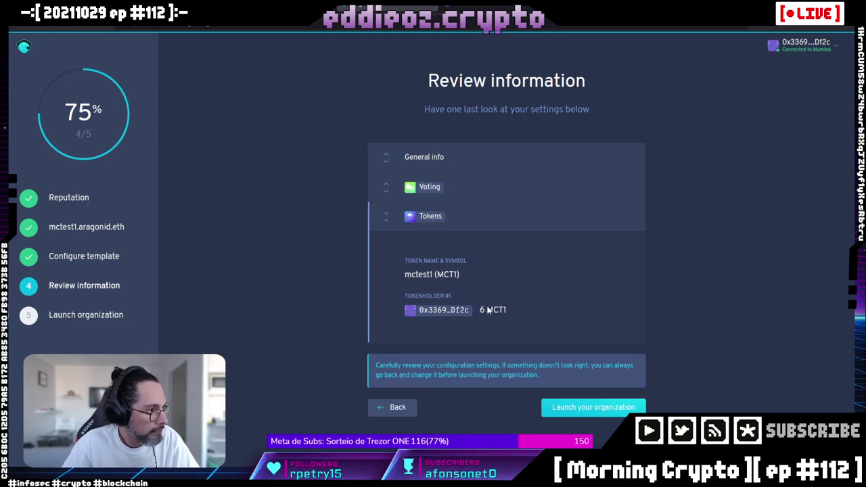
{"action": "left_click", "coordinate": [592, 410]}
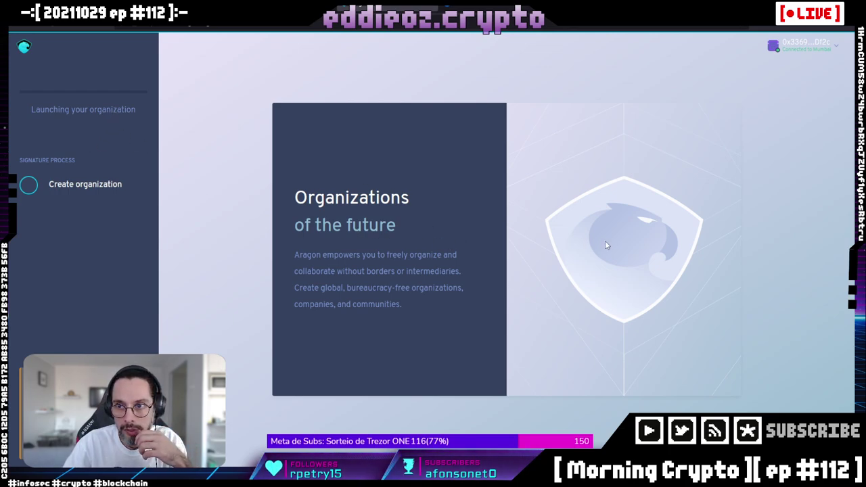
Check the account details, then reconnect Metamask, disconnect it, and close the wallet choices.
{"action": "left_click", "coordinate": [792, 45]}
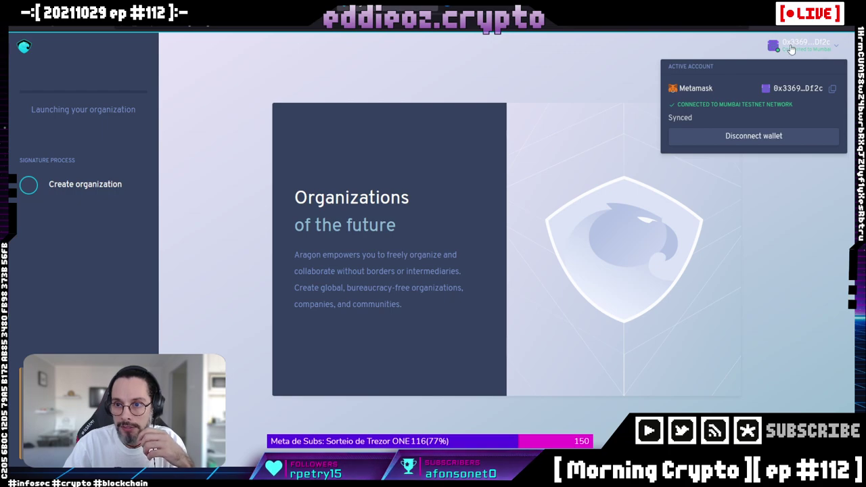
{"action": "left_click", "coordinate": [830, 27]}
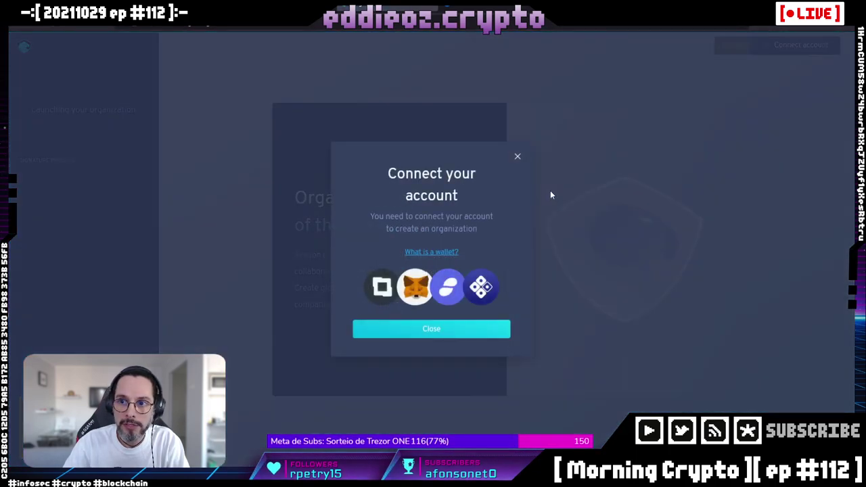
{"action": "left_click", "coordinate": [466, 332]}
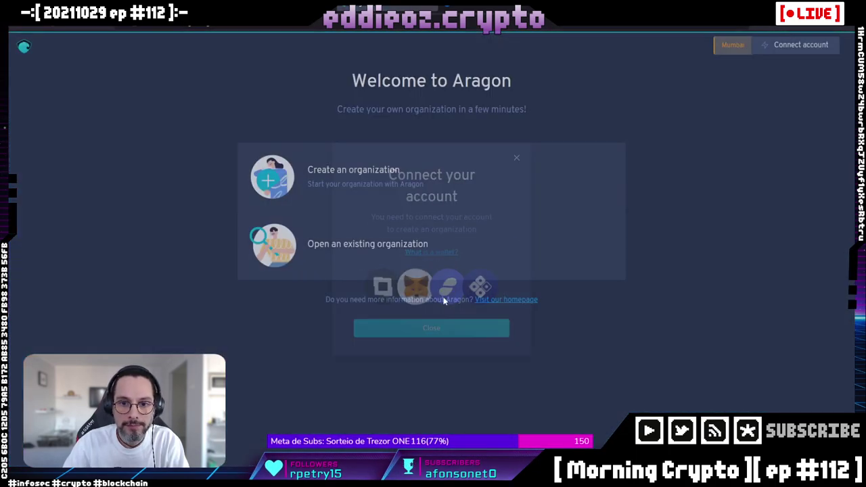
{"action": "left_click", "coordinate": [778, 46]}
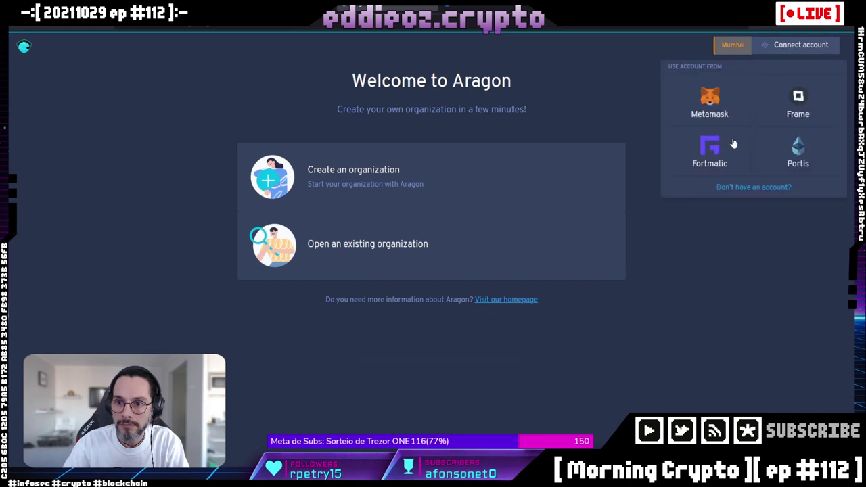
{"action": "left_click", "coordinate": [711, 109]}
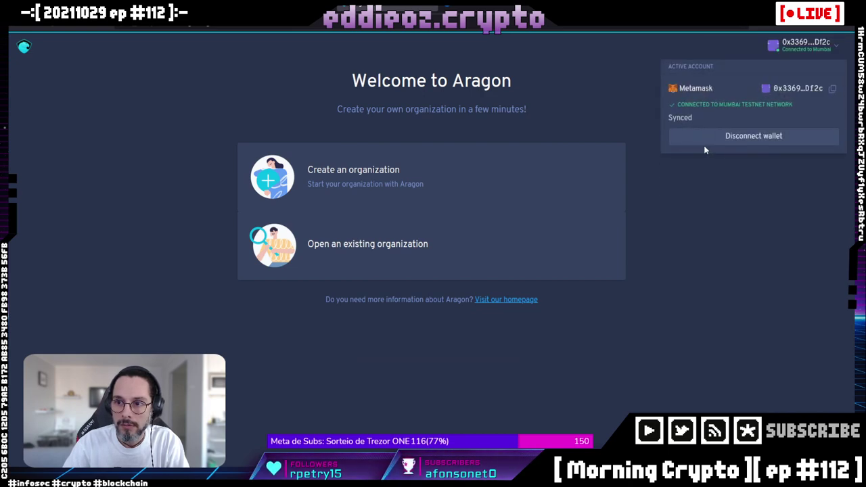
{"action": "left_click", "coordinate": [716, 138]}
{"action": "left_click", "coordinate": [427, 95]}
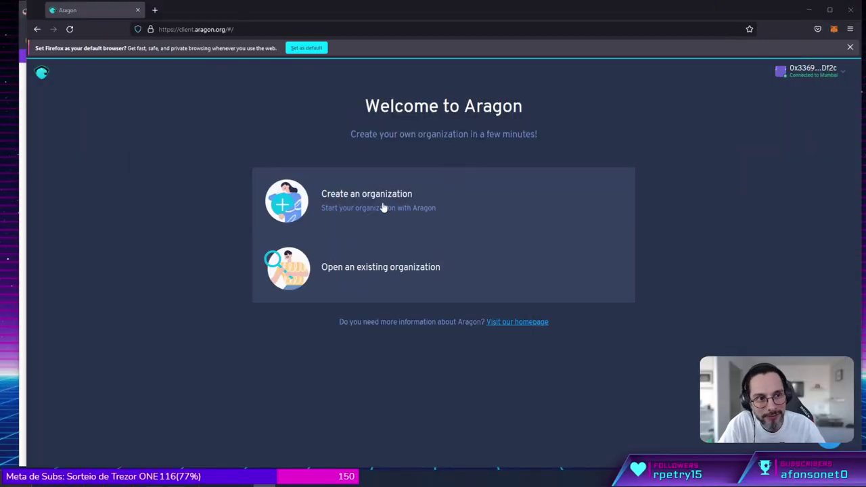
Start a new organization from the Reputation template named mctest1.
{"action": "left_click", "coordinate": [382, 205]}
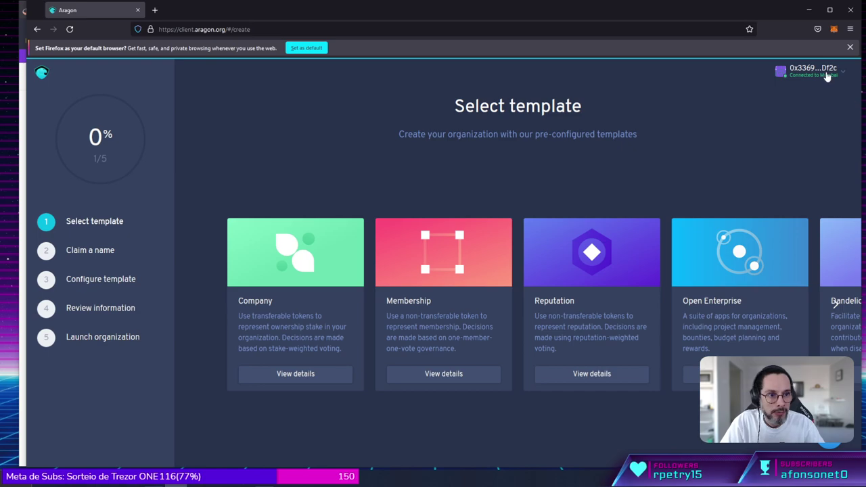
{"action": "left_click", "coordinate": [575, 373]}
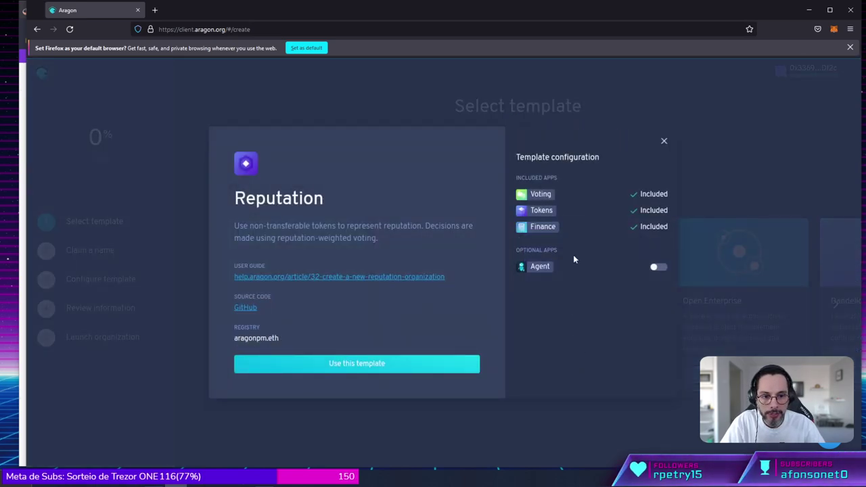
{"action": "left_click", "coordinate": [316, 370]}
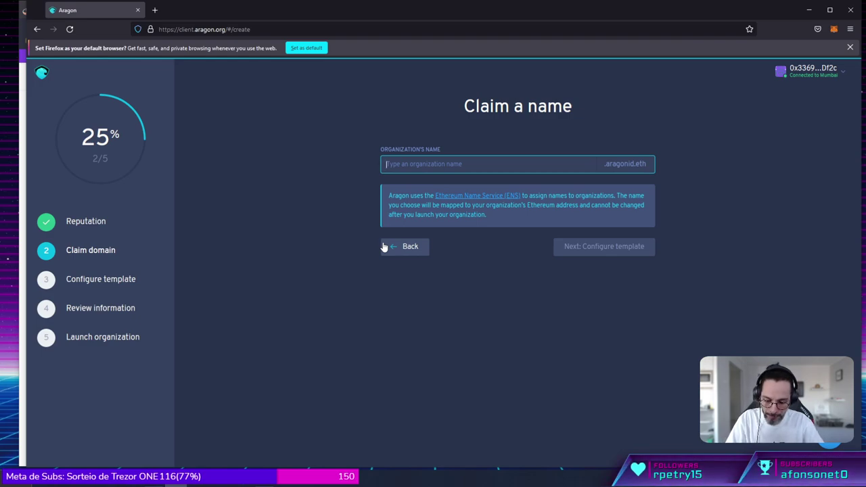
{"action": "type", "text": "mctest1"}
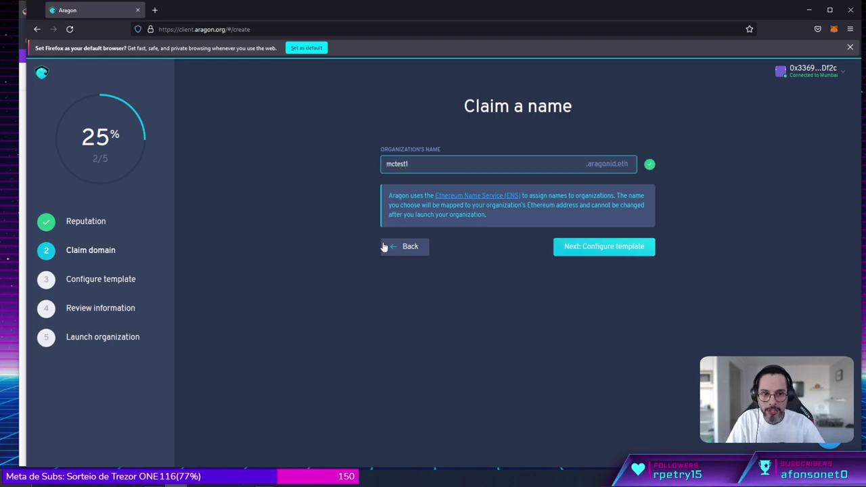
{"action": "left_click", "coordinate": [622, 249]}
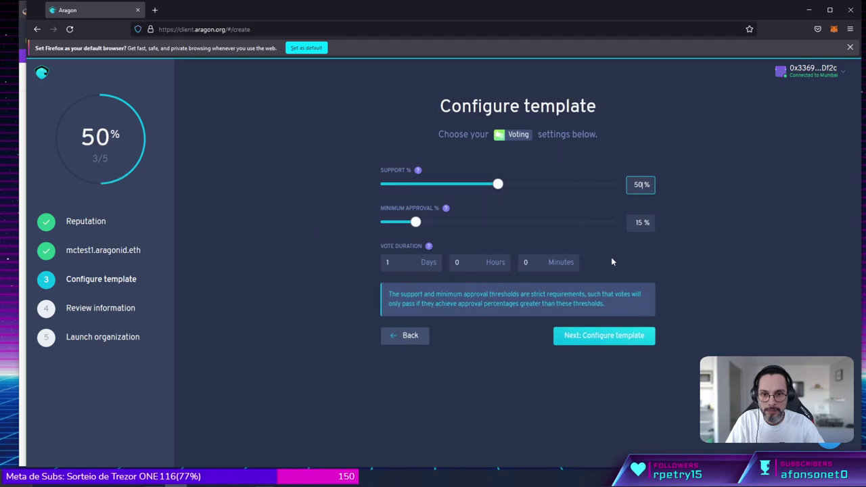
Set the vote duration to 0 days 5 minutes and move on to token settings.
{"action": "left_click", "coordinate": [397, 263]}
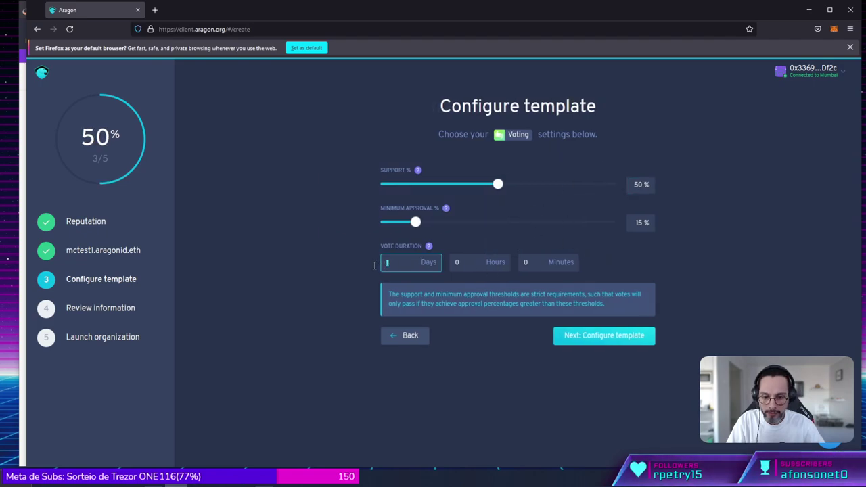
{"action": "left_click", "coordinate": [532, 261]}
{"action": "type", "text": "5"}
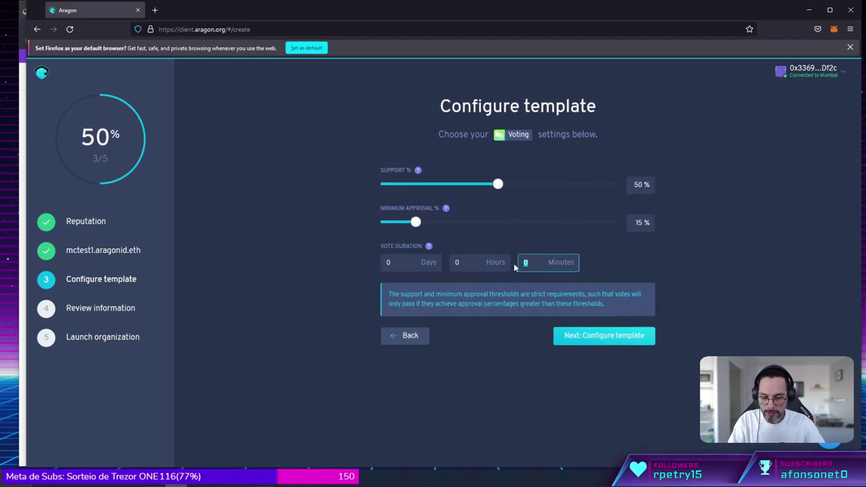
{"action": "left_click", "coordinate": [593, 343]}
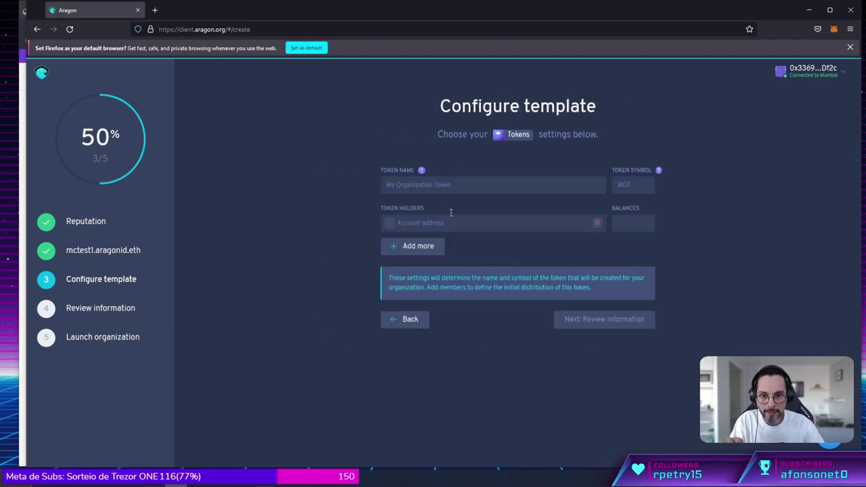
Name the token mctest1 and enter its symbol, MCT1.
{"action": "left_click", "coordinate": [417, 183]}
{"action": "type", "text": "m"}
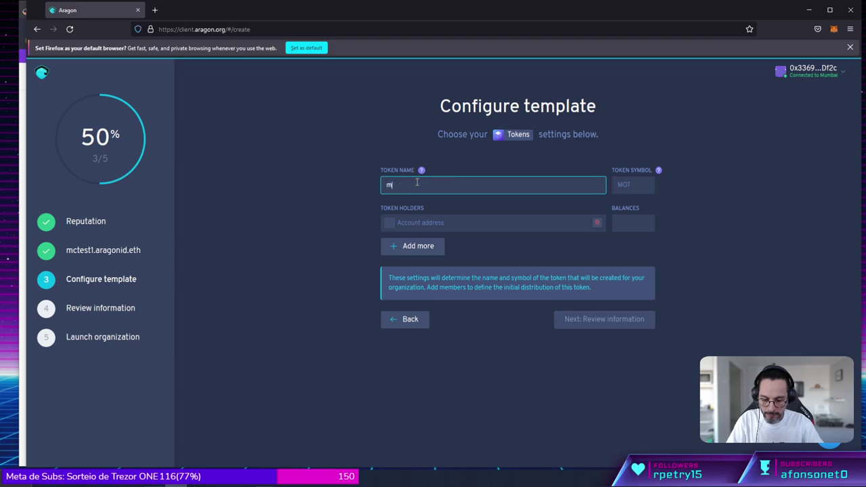
{"action": "type", "text": "ctest1"}
{"action": "key", "text": "Tab"}
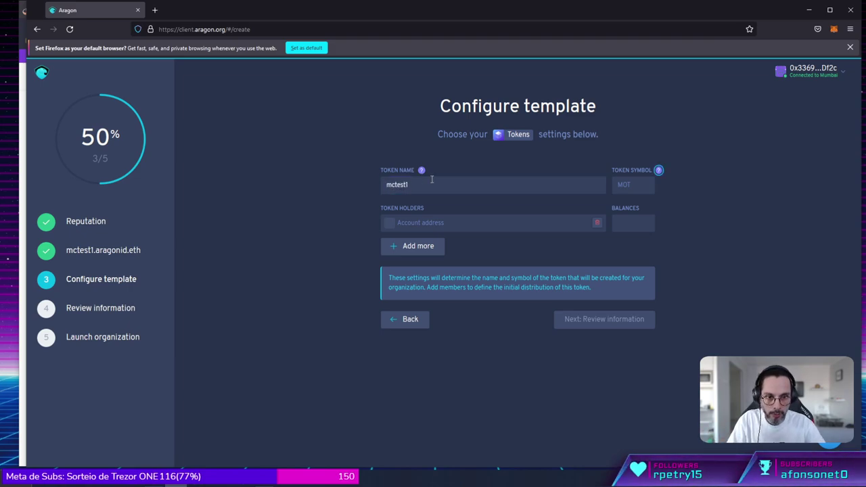
{"action": "left_click", "coordinate": [635, 184]}
{"action": "type", "text": "MCT1"}
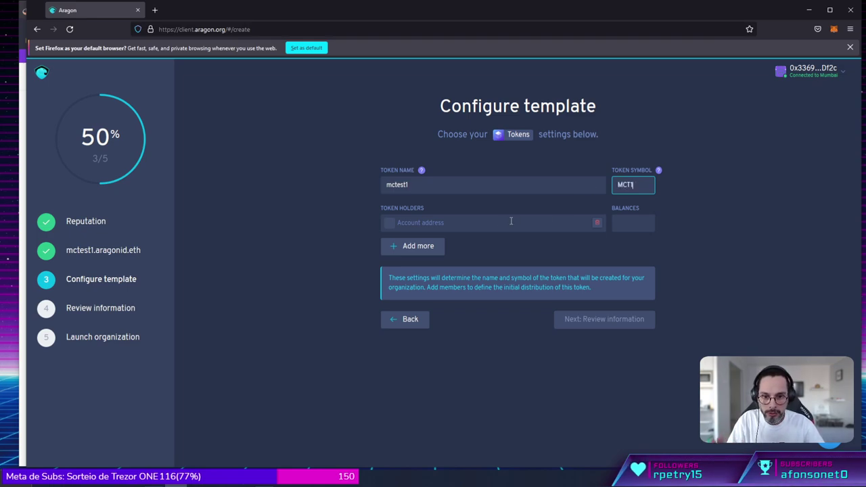
Make the connected wallet address the token holder with balance 6, then continue to review.
{"action": "left_click", "coordinate": [511, 222]}
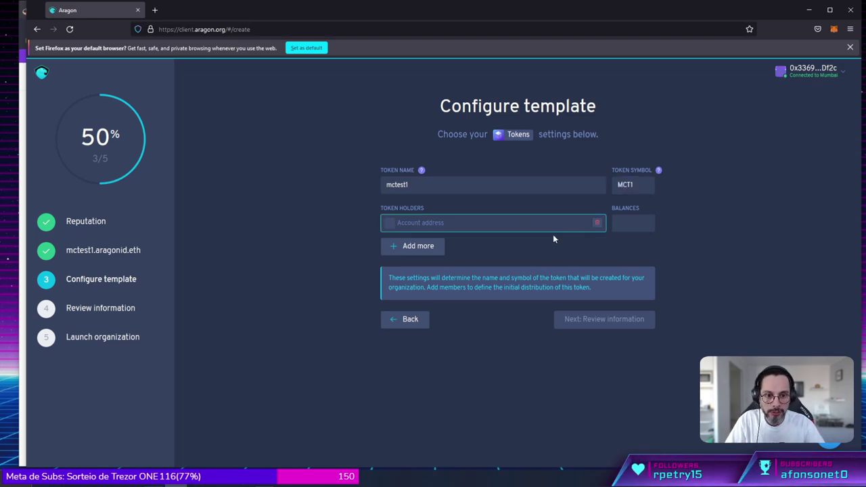
{"action": "left_click", "coordinate": [825, 74]}
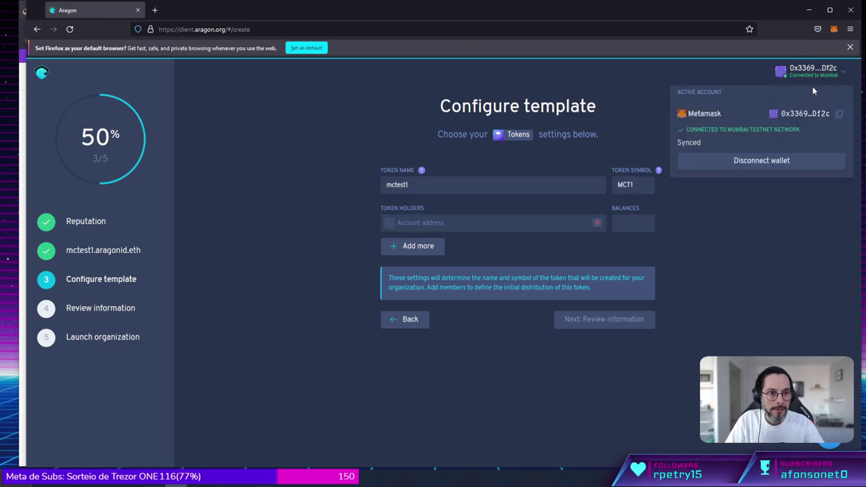
{"action": "left_click", "coordinate": [839, 114]}
{"action": "left_click", "coordinate": [507, 223]}
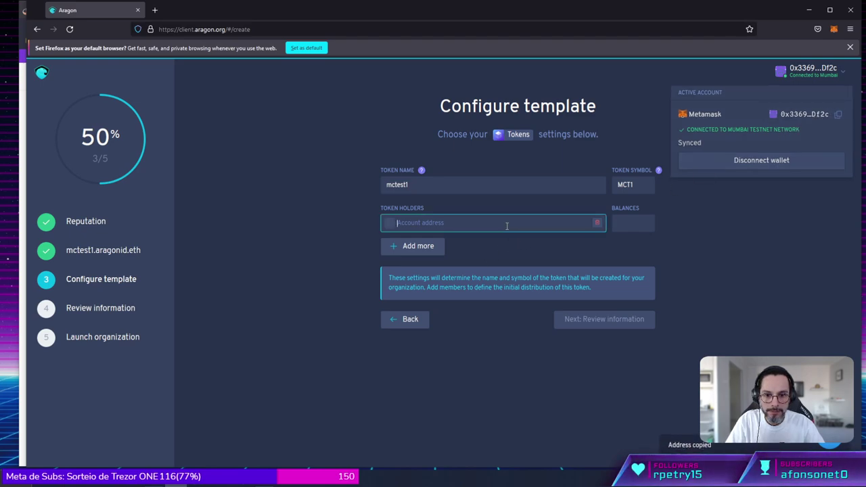
{"action": "key", "text": "ctrl+v"}
{"action": "left_click", "coordinate": [621, 223]}
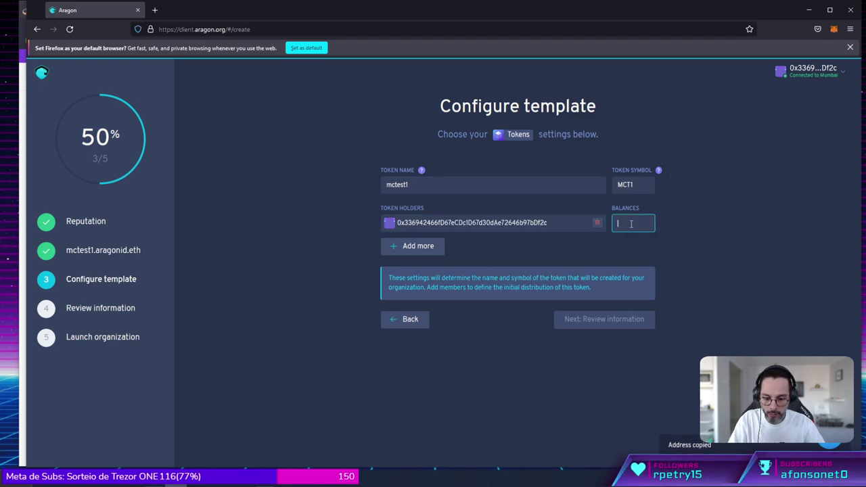
{"action": "type", "text": "6"}
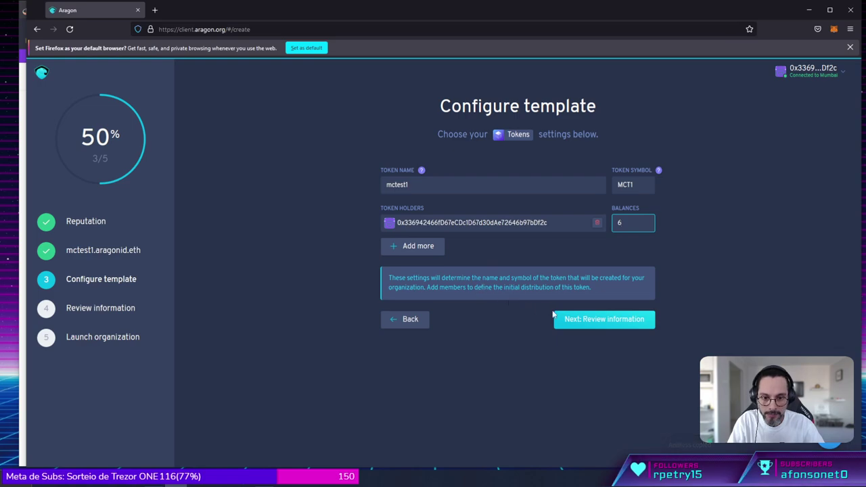
{"action": "left_click", "coordinate": [581, 321]}
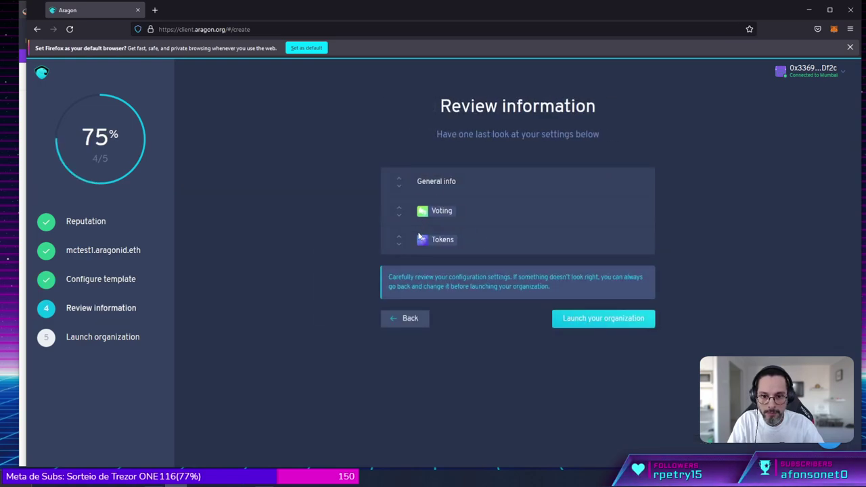
Check the General info, Voting and Tokens summaries, then launch the mctest1 organization.
{"action": "left_click", "coordinate": [399, 183]}
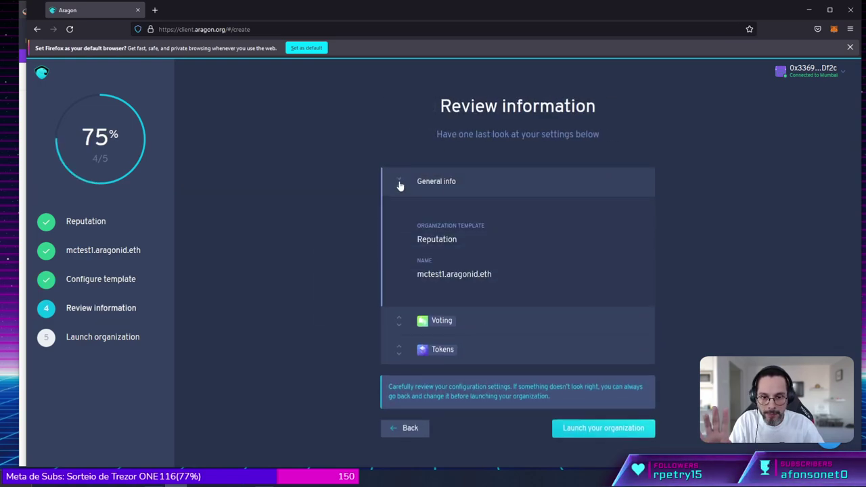
{"action": "left_click", "coordinate": [399, 186]}
{"action": "left_click", "coordinate": [400, 218]}
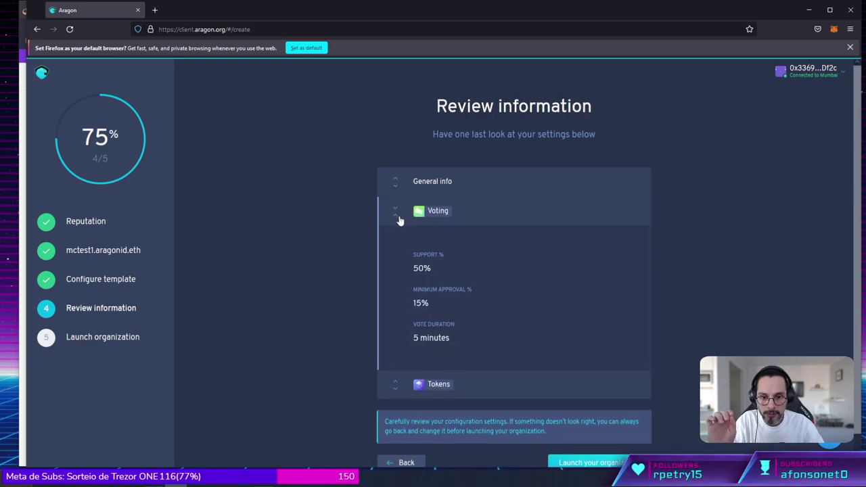
{"action": "left_click", "coordinate": [399, 218]}
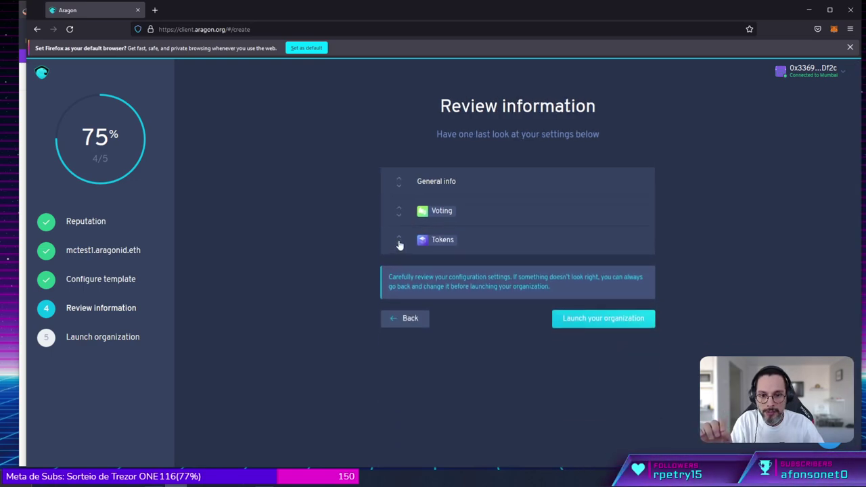
{"action": "left_click", "coordinate": [399, 244]}
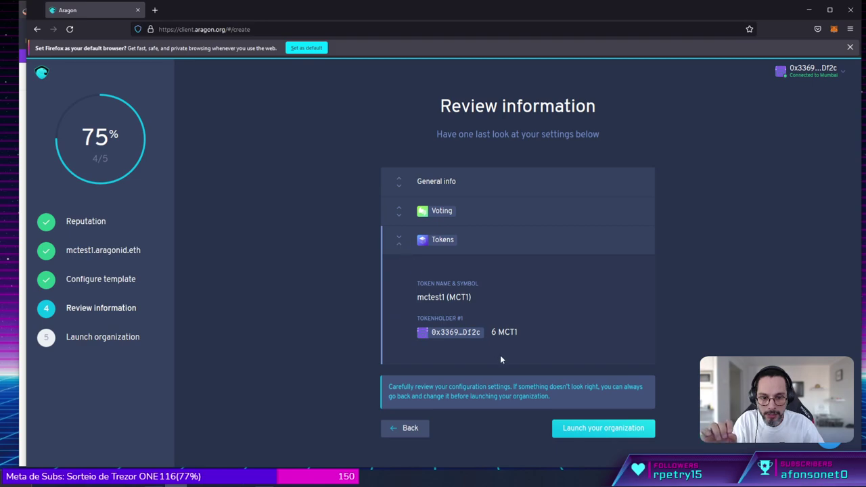
{"action": "left_click", "coordinate": [606, 433]}
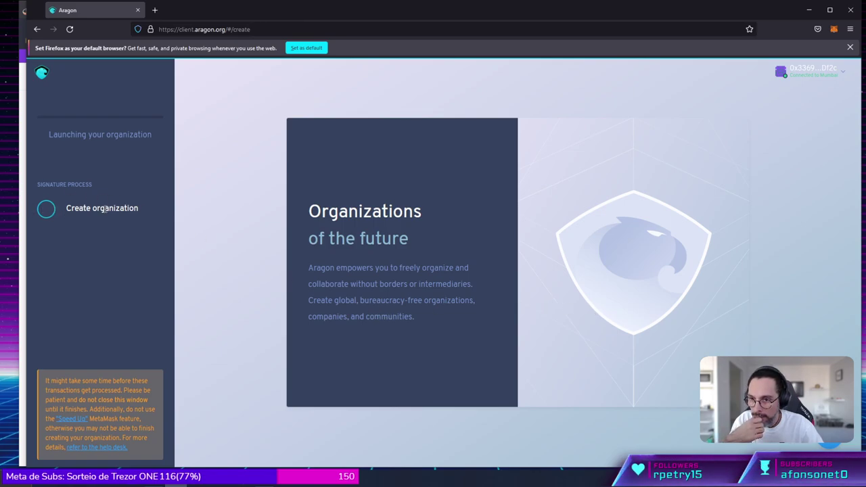
Check the MetaMask popup, close it, and dismiss Firefox's default-browser notice.
{"action": "left_click", "coordinate": [834, 29]}
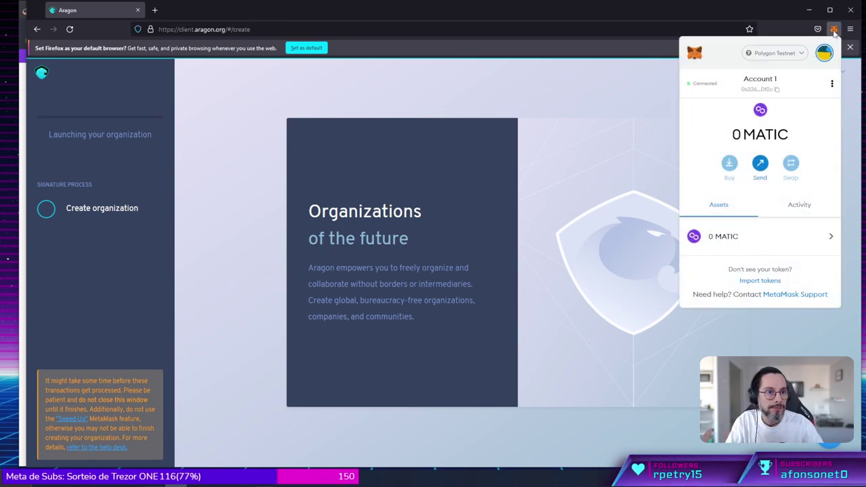
{"action": "left_click", "coordinate": [585, 165]}
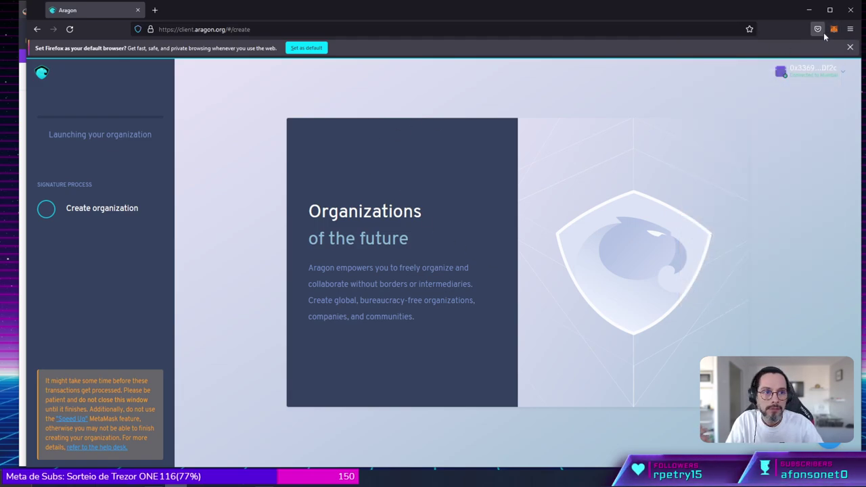
{"action": "left_click", "coordinate": [849, 47]}
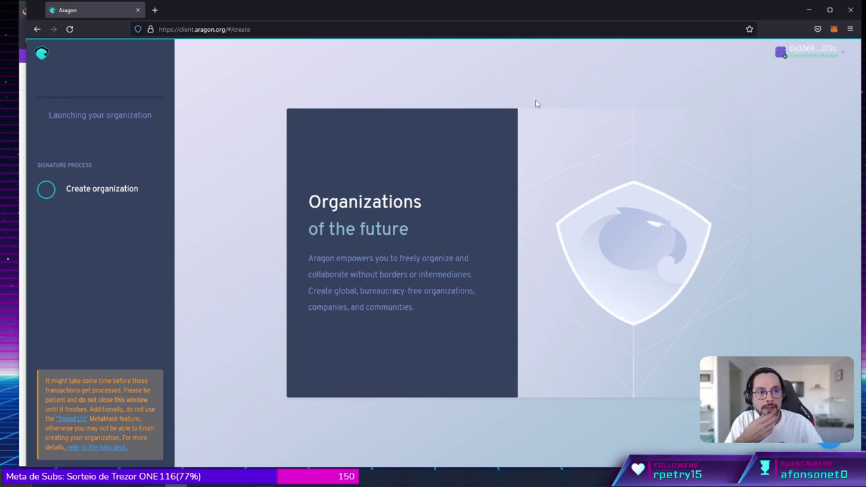
{"action": "left_click", "coordinate": [810, 54]}
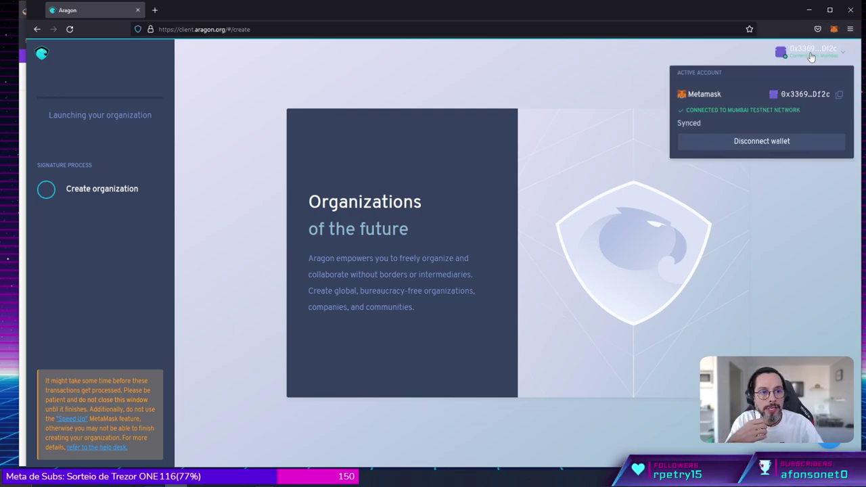
{"action": "left_click", "coordinate": [805, 95]}
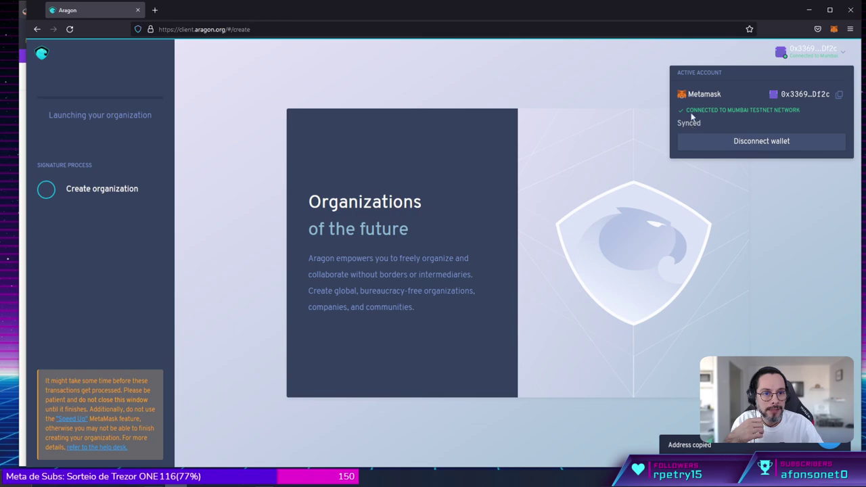
{"action": "left_click", "coordinate": [573, 112]}
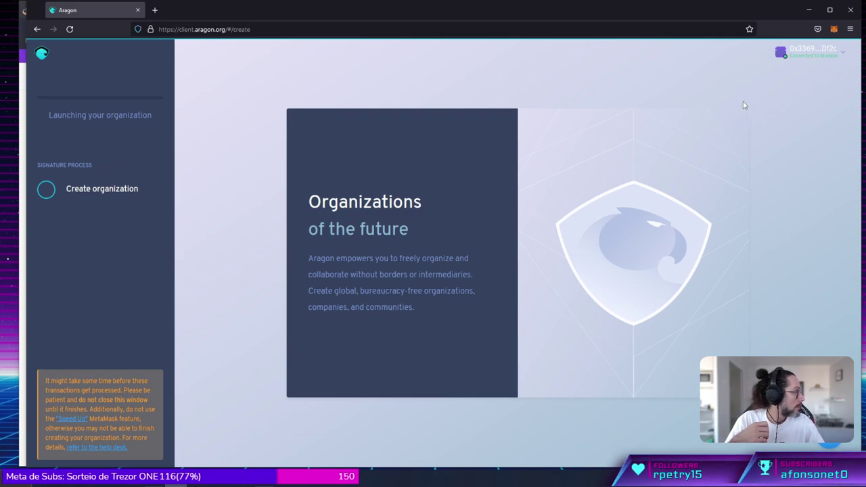
{"action": "left_click", "coordinate": [833, 29]}
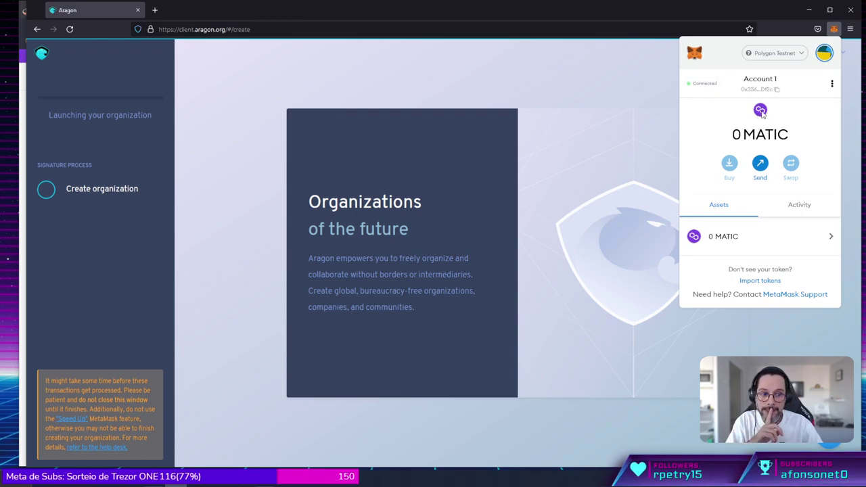
{"action": "left_click", "coordinate": [824, 54]}
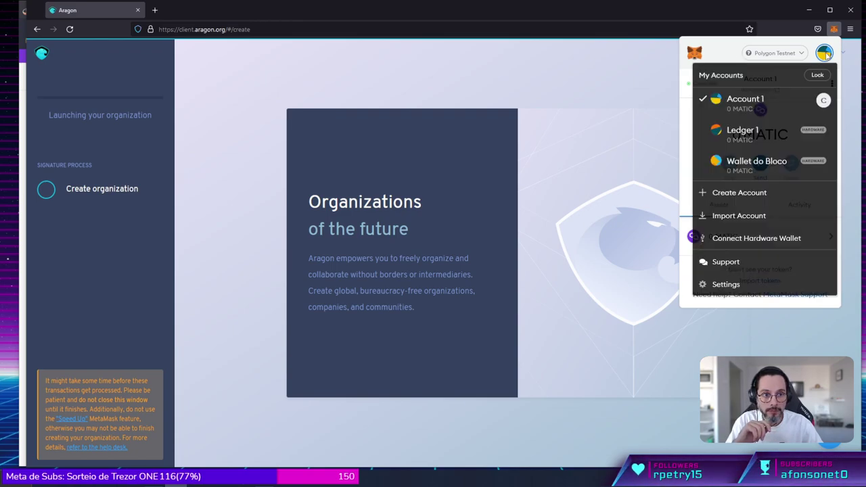
{"action": "left_click", "coordinate": [738, 106]}
{"action": "left_click", "coordinate": [824, 54]}
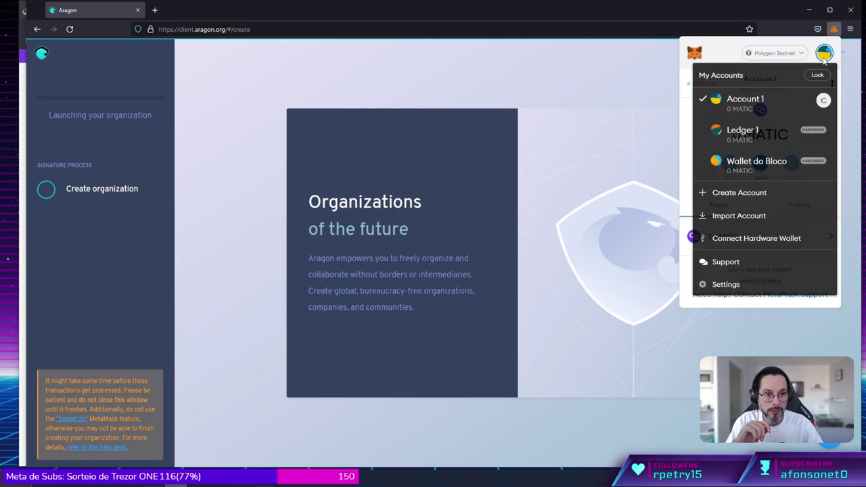
{"action": "left_click", "coordinate": [618, 158]}
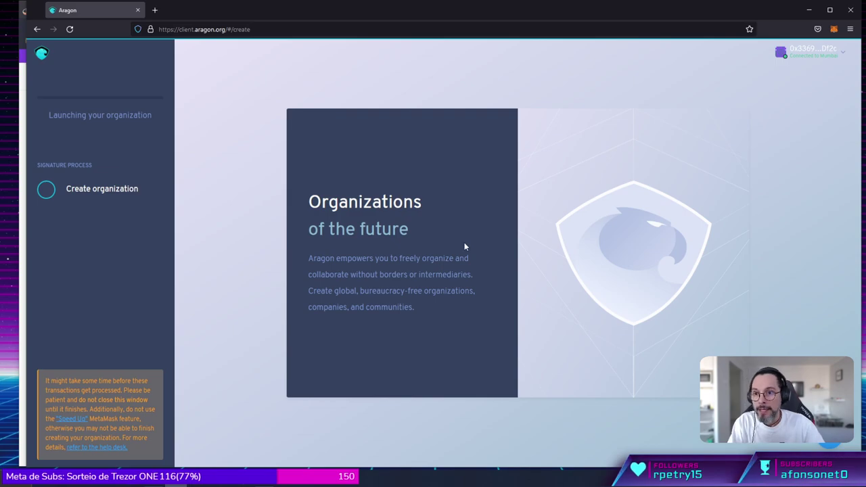
Reload the page and connect the MetaMask wallet account.
{"action": "key", "text": "F5"}
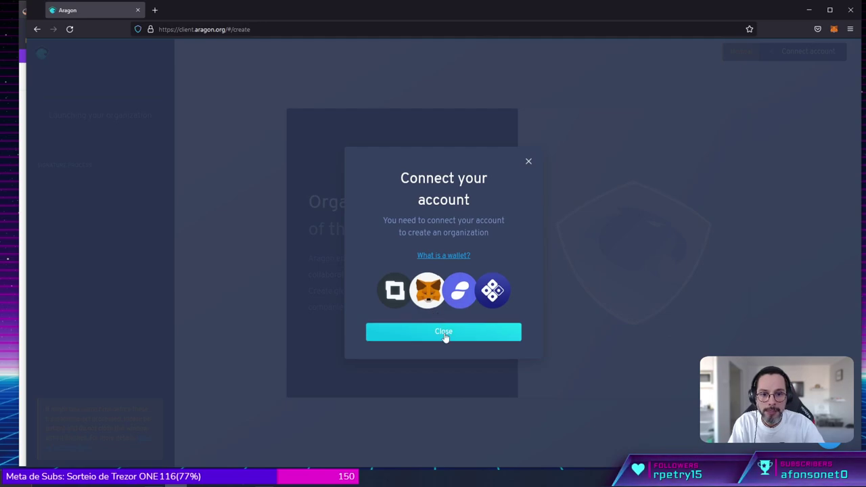
{"action": "left_click", "coordinate": [444, 332]}
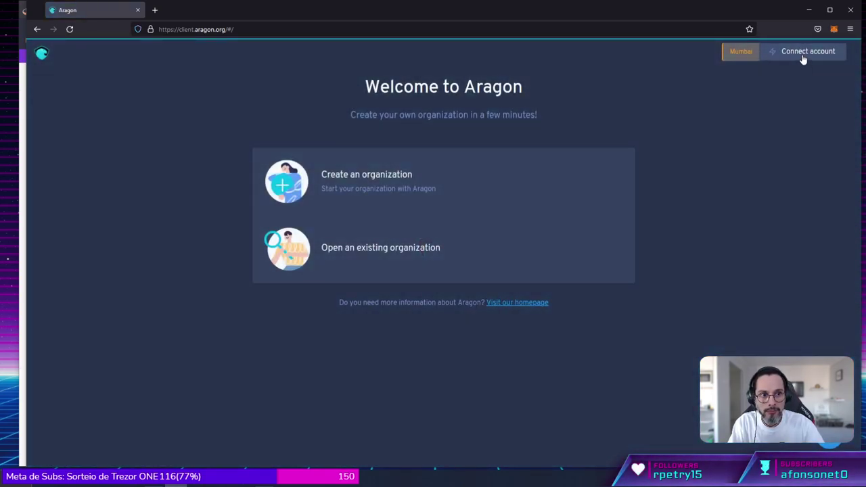
{"action": "left_click", "coordinate": [802, 54]}
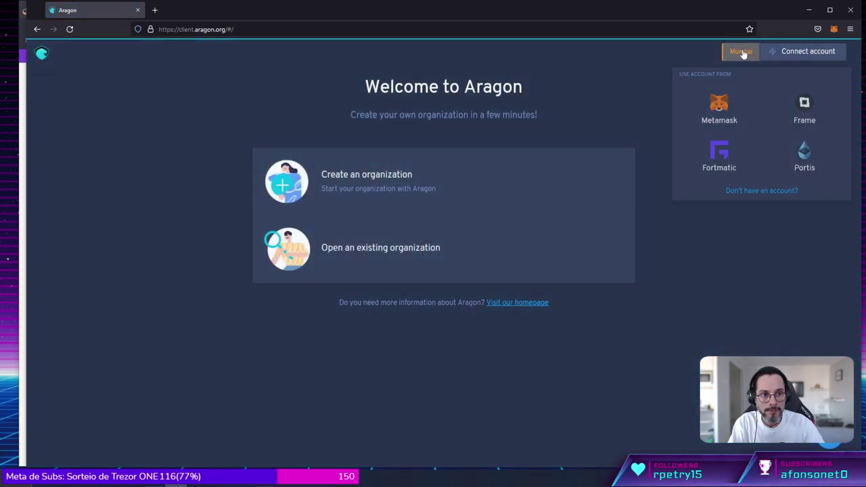
{"action": "left_click", "coordinate": [740, 52]}
{"action": "left_click", "coordinate": [446, 294]}
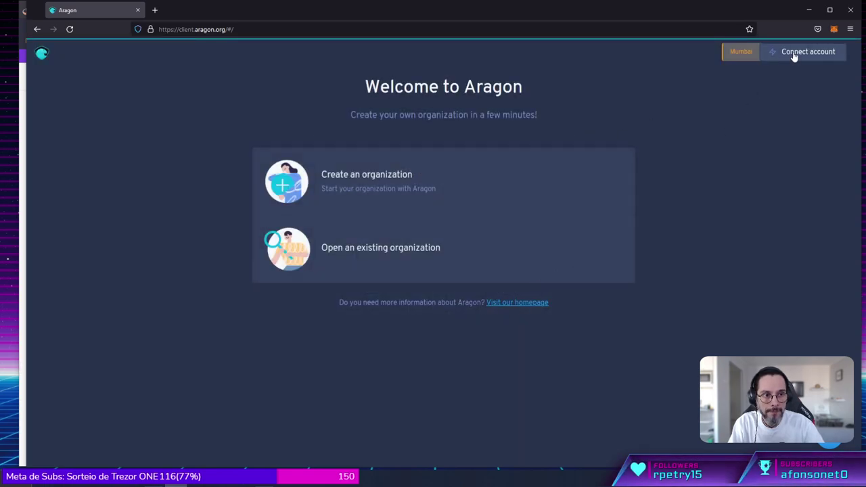
{"action": "left_click", "coordinate": [794, 57]}
{"action": "left_click", "coordinate": [752, 134]}
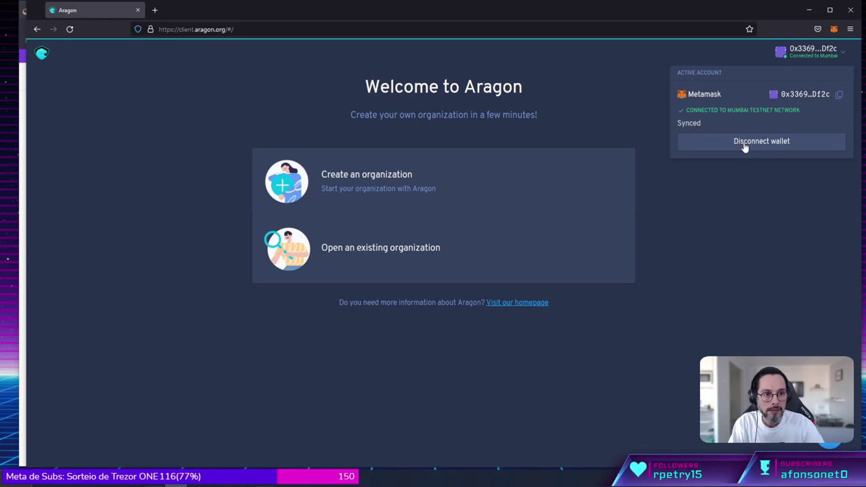
Check the wallet balance, then visit and leave the 'Open an existing organization' form.
{"action": "left_click", "coordinate": [833, 29]}
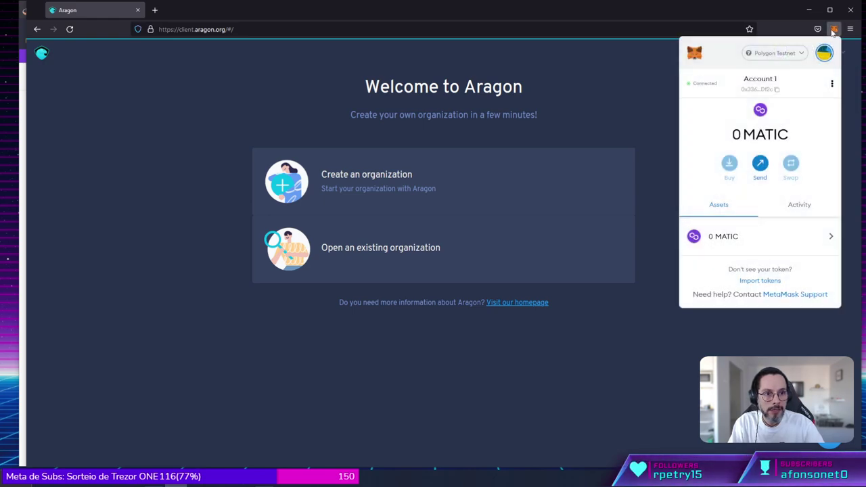
{"action": "left_click", "coordinate": [457, 254]}
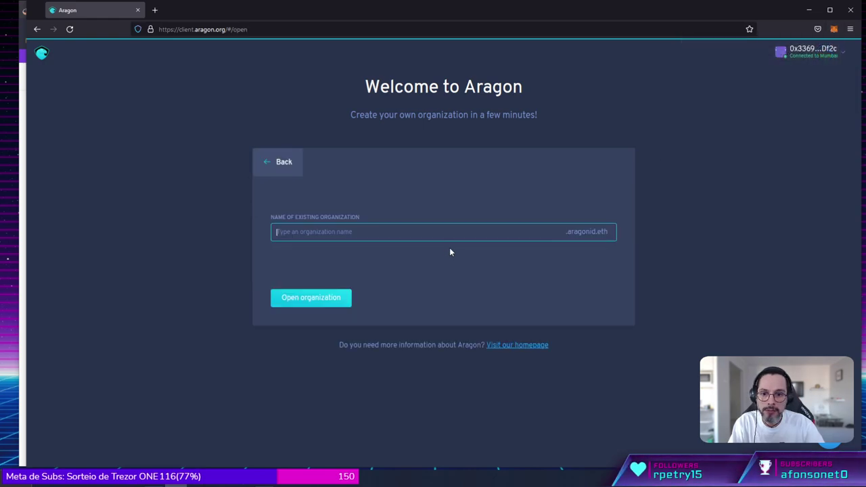
{"action": "left_click", "coordinate": [280, 165]}
Start a Reputation organization with the Agent app included, named mctest1.
{"action": "left_click", "coordinate": [352, 189]}
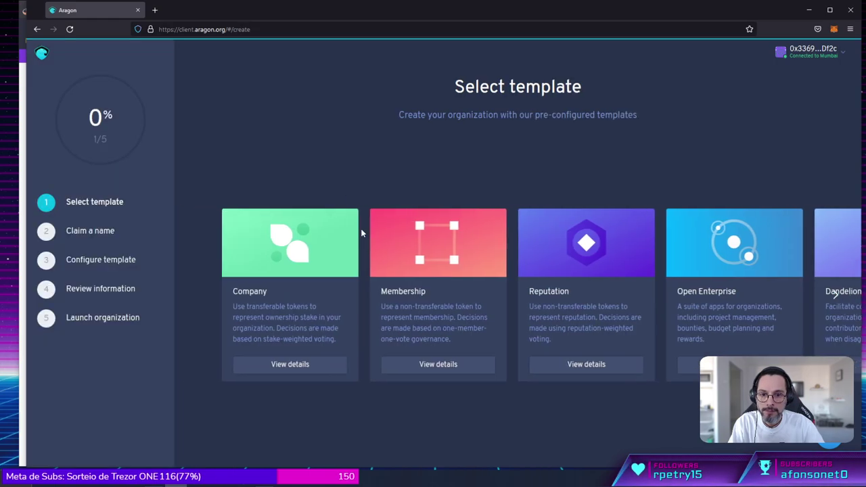
{"action": "left_click", "coordinate": [573, 364]}
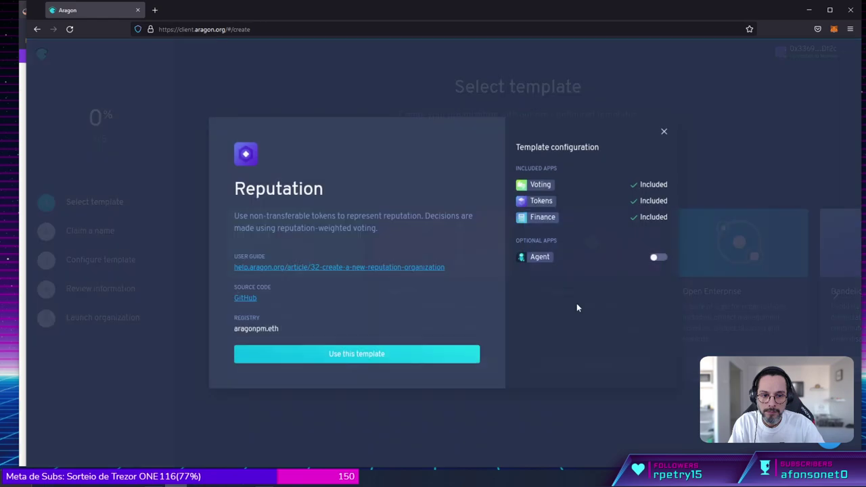
{"action": "left_click", "coordinate": [656, 259]}
{"action": "left_click", "coordinate": [375, 353]}
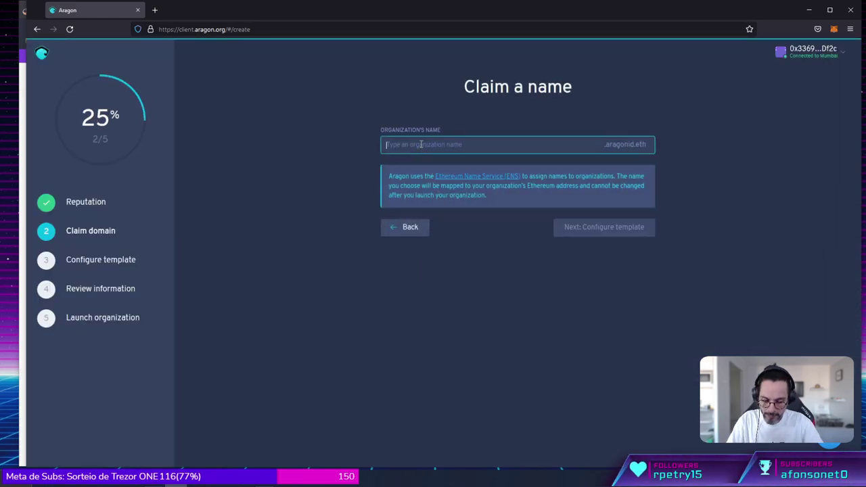
{"action": "type", "text": "mctest"}
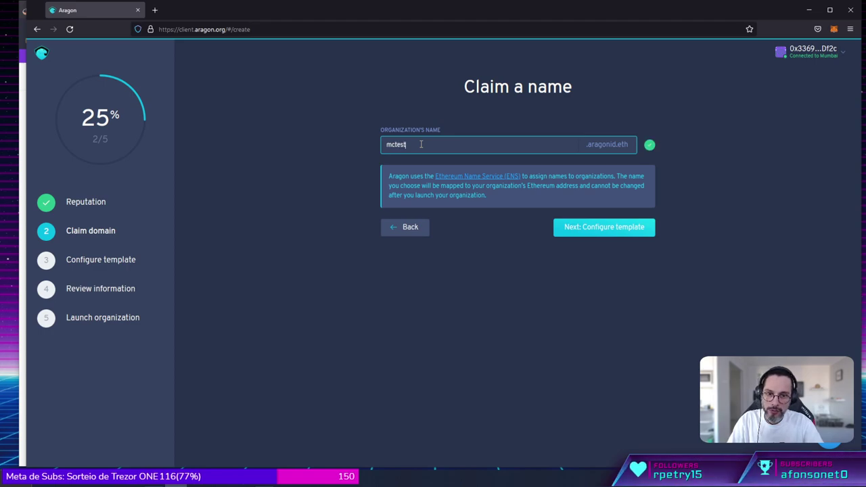
{"action": "type", "text": "1"}
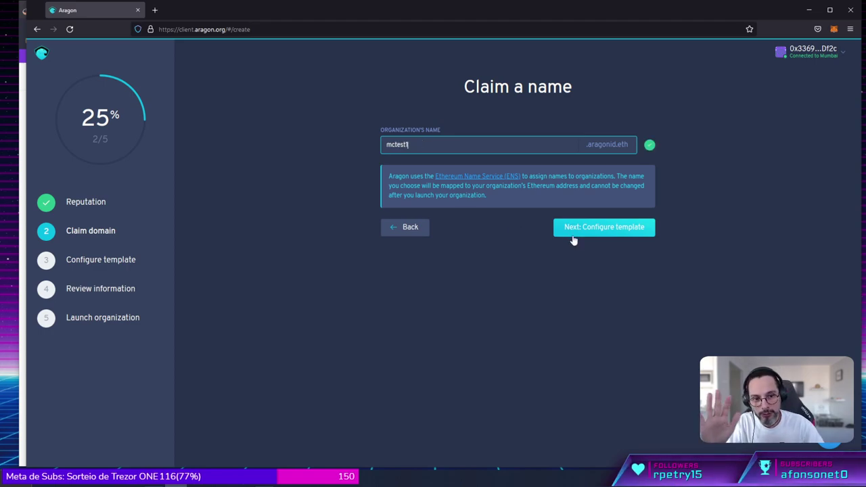
{"action": "left_click", "coordinate": [592, 233]}
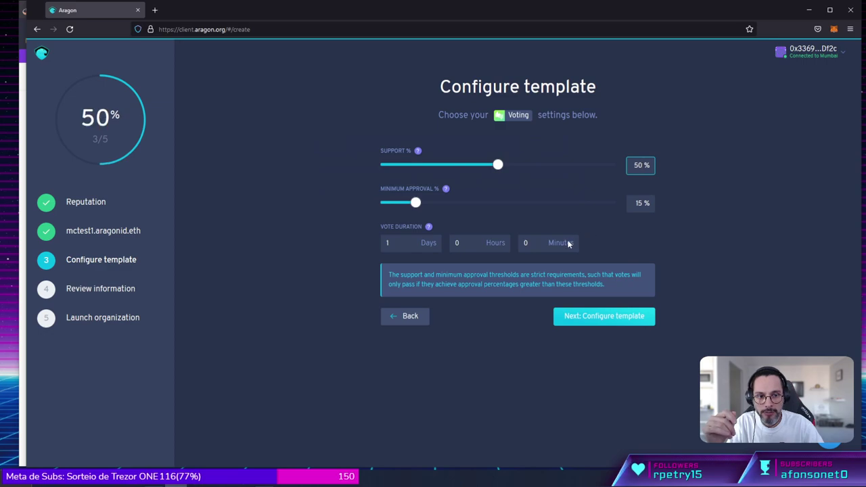
Set the vote duration to 0 days 0 hours 15 minutes.
{"action": "left_click", "coordinate": [397, 247]}
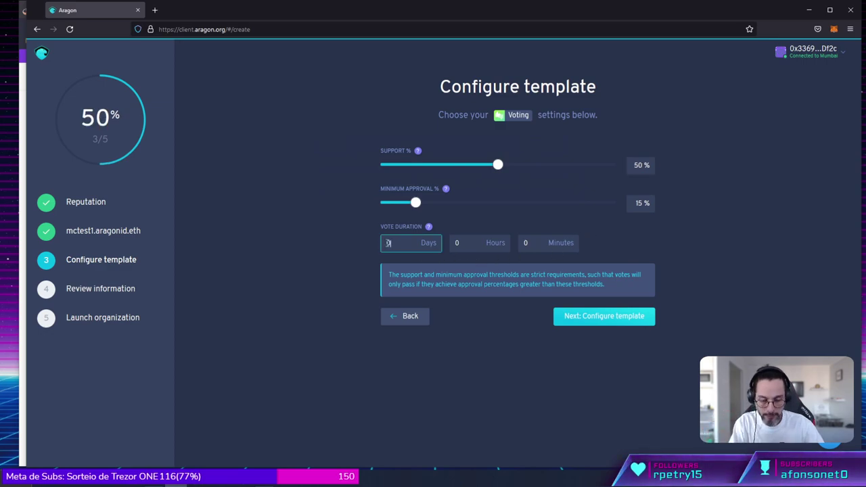
{"action": "double_click", "coordinate": [526, 243]}
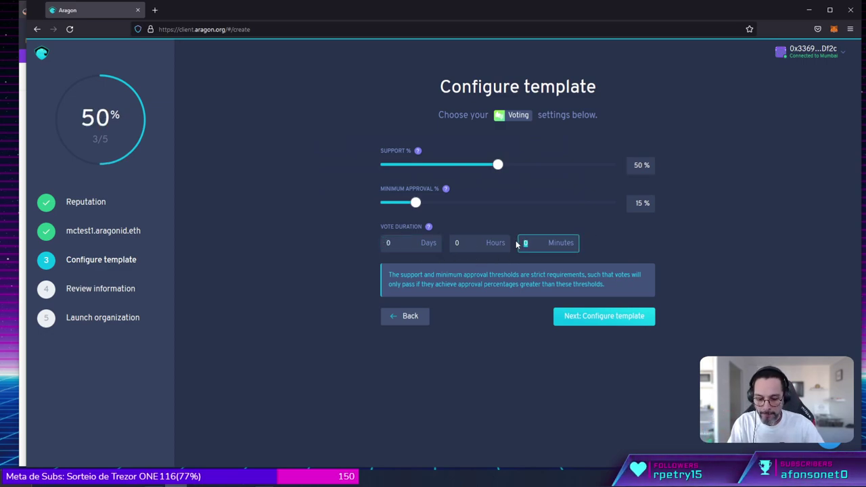
{"action": "type", "text": "15"}
{"action": "left_click", "coordinate": [582, 316]}
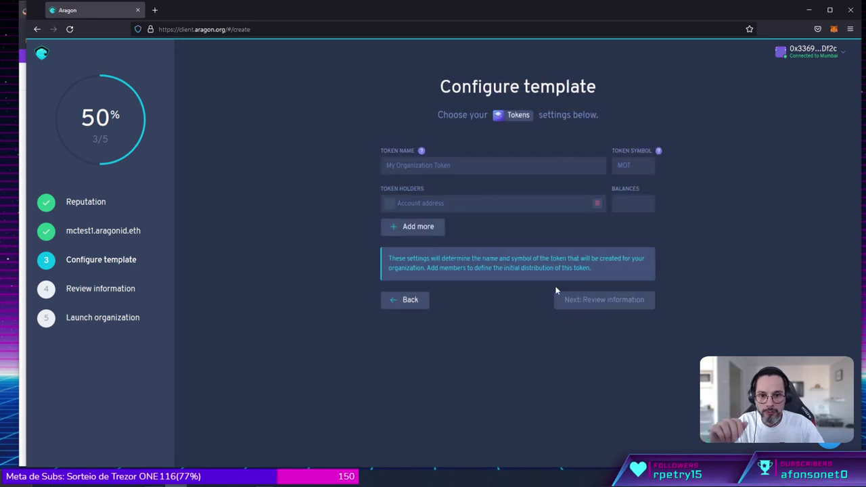
Set the token name to mctest1 and symbol to MCT1.
{"action": "left_click", "coordinate": [482, 165]}
{"action": "type", "text": "mctest1"}
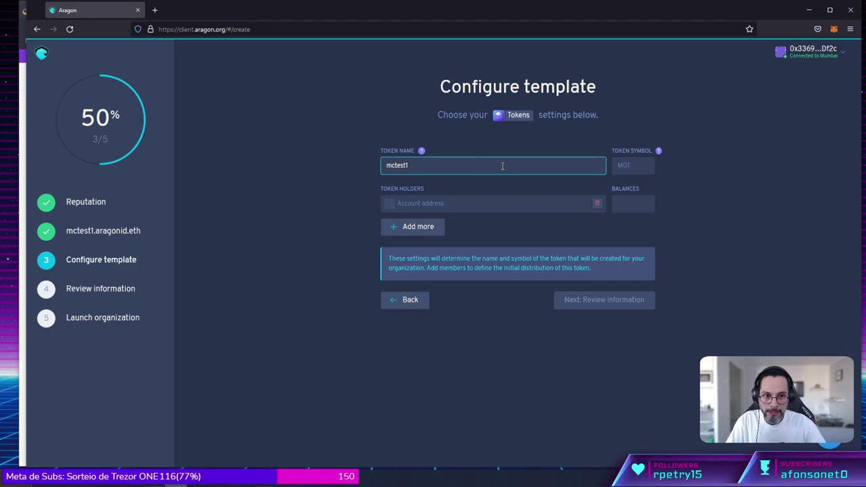
{"action": "left_click", "coordinate": [630, 166]}
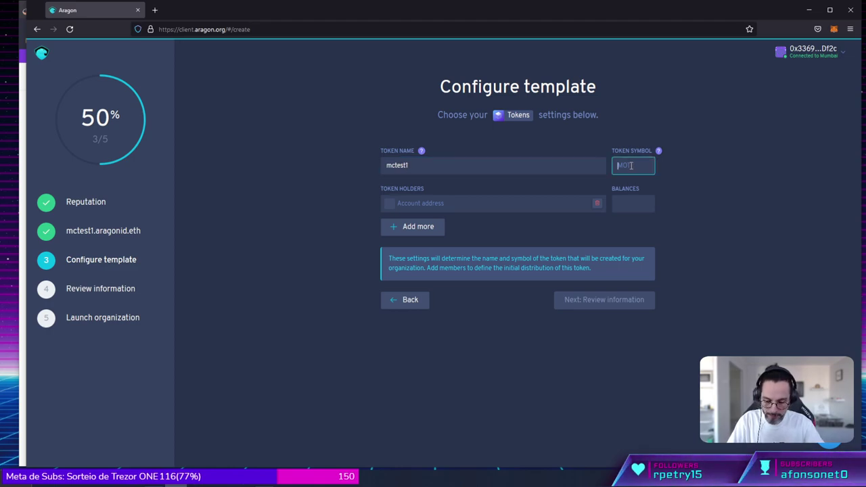
{"action": "key", "text": "Tab"}
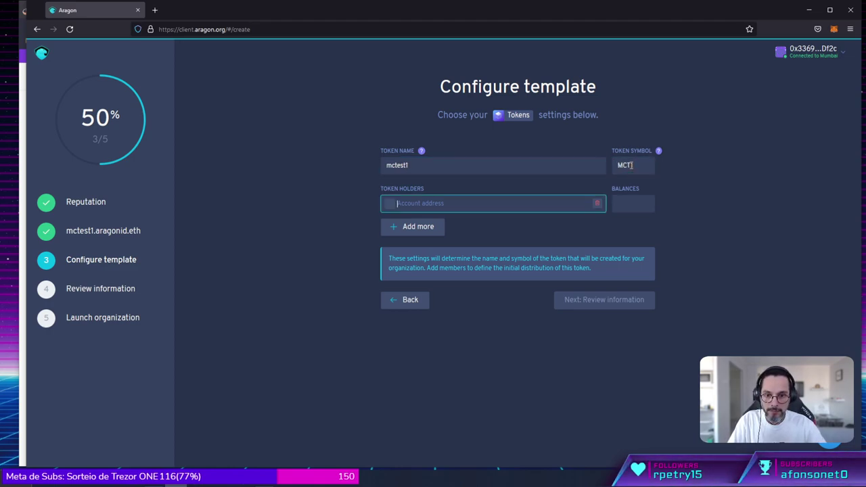
Give the connected wallet address a balance of 6 tokens, then continue to review.
{"action": "left_click", "coordinate": [811, 53]}
{"action": "left_click", "coordinate": [774, 94]}
{"action": "left_click", "coordinate": [421, 204]}
{"action": "key", "text": "ctrl+v"}
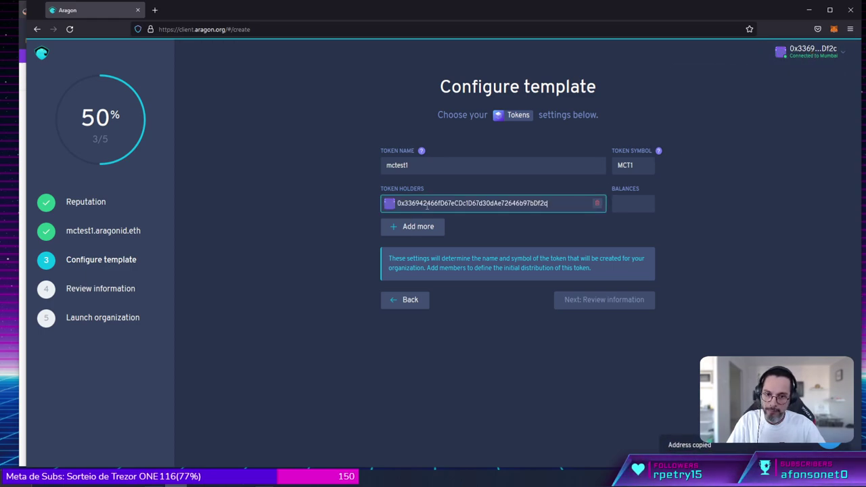
{"action": "left_click", "coordinate": [625, 209]}
{"action": "type", "text": "6"}
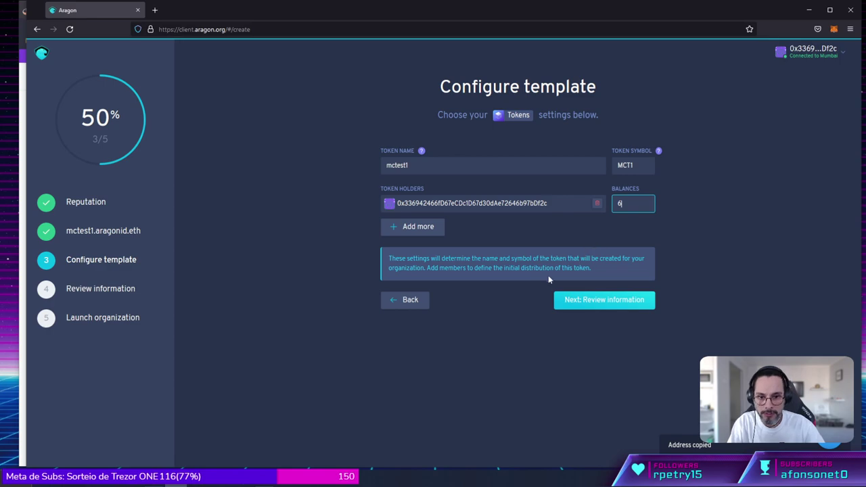
{"action": "left_click", "coordinate": [600, 307]}
Launch the mctest1 organization from the Review information step.
{"action": "left_click", "coordinate": [601, 301]}
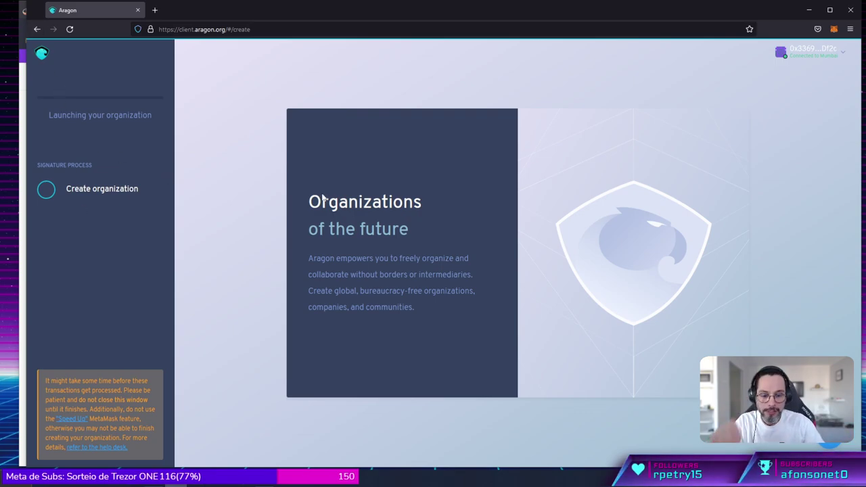
Reload and reconnect MetaMask, then enter mcrep0 as the existing organization to open.
{"action": "left_click", "coordinate": [69, 30]}
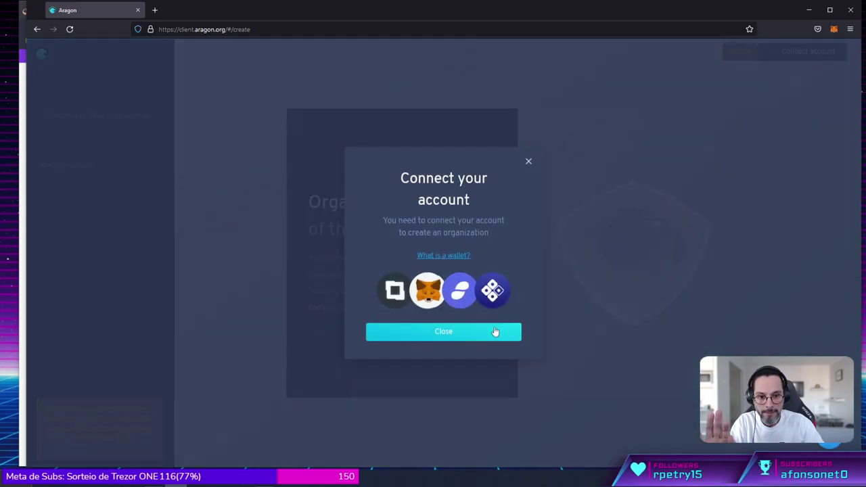
{"action": "left_click", "coordinate": [495, 332]}
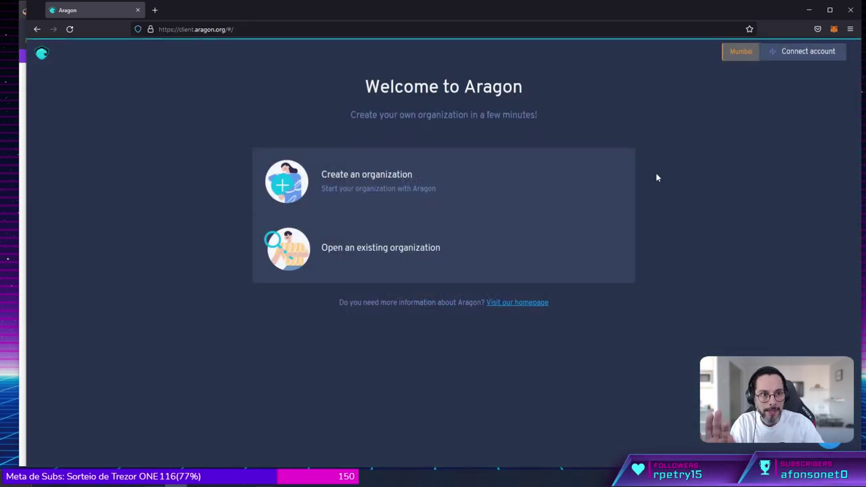
{"action": "left_click", "coordinate": [805, 52]}
{"action": "left_click", "coordinate": [727, 103]}
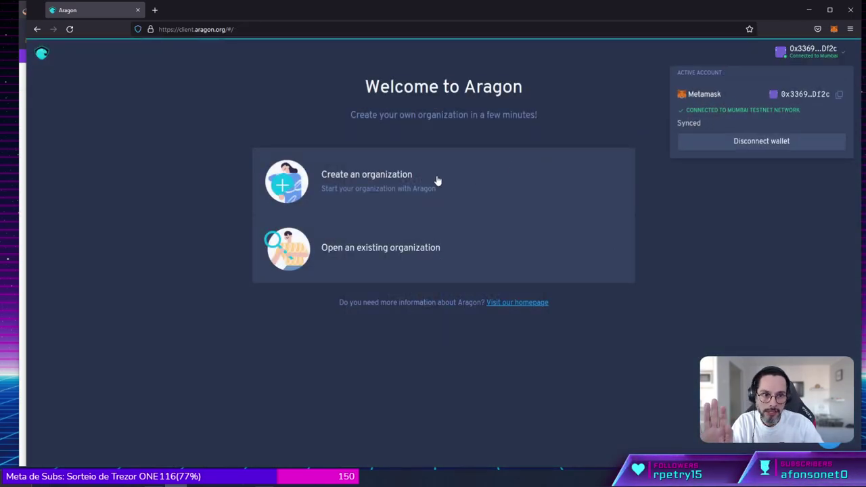
{"action": "left_click", "coordinate": [402, 248]}
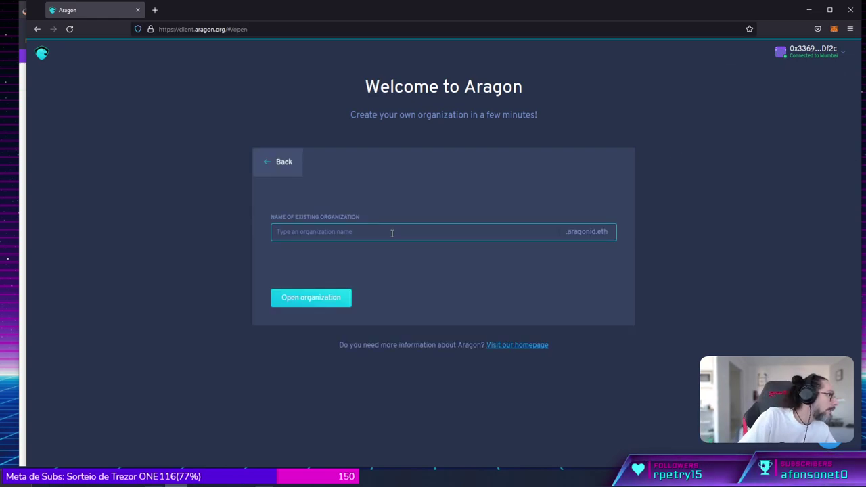
{"action": "type", "text": "mc"}
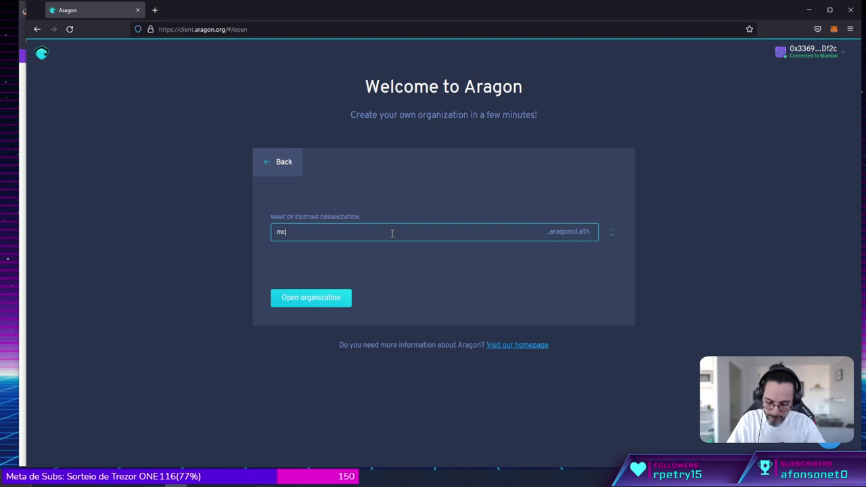
{"action": "type", "text": "rep0"}
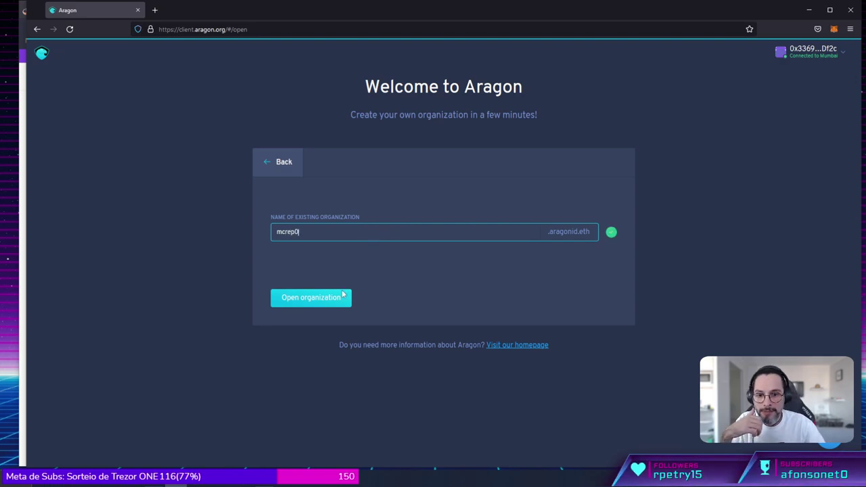